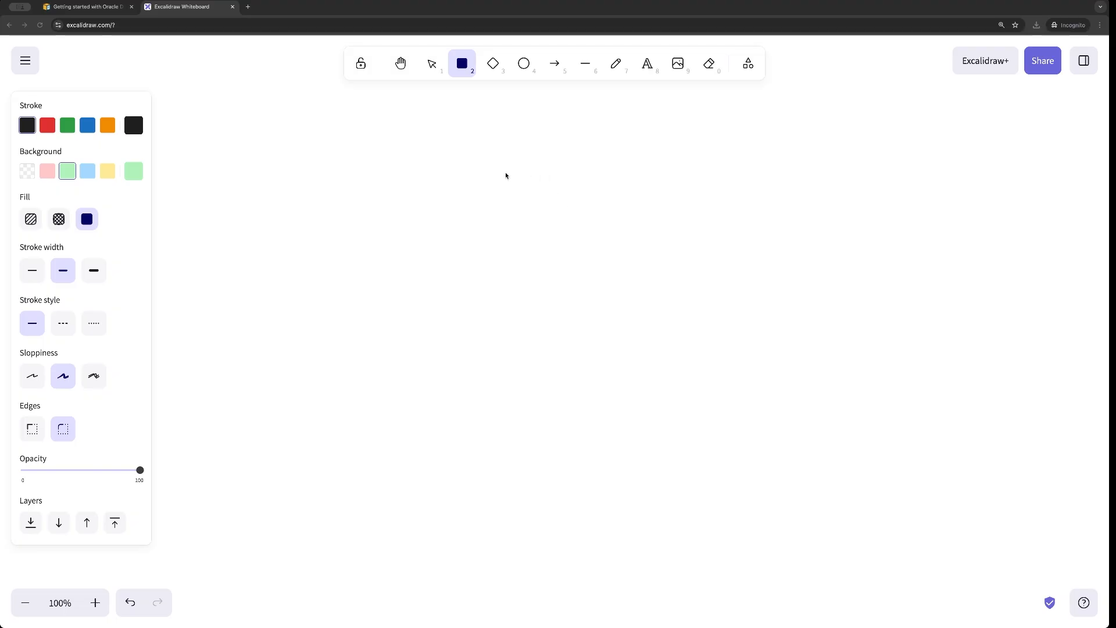
# Step: Draw a wide green rounded rectangle in the upper middle of the canvas and label it "ODB Network"
pyautogui.moveTo(428, 175)
pyautogui.mouseDown()
pyautogui.moveTo(448, 188)
pyautogui.moveTo(669, 217)
pyautogui.mouseUp()
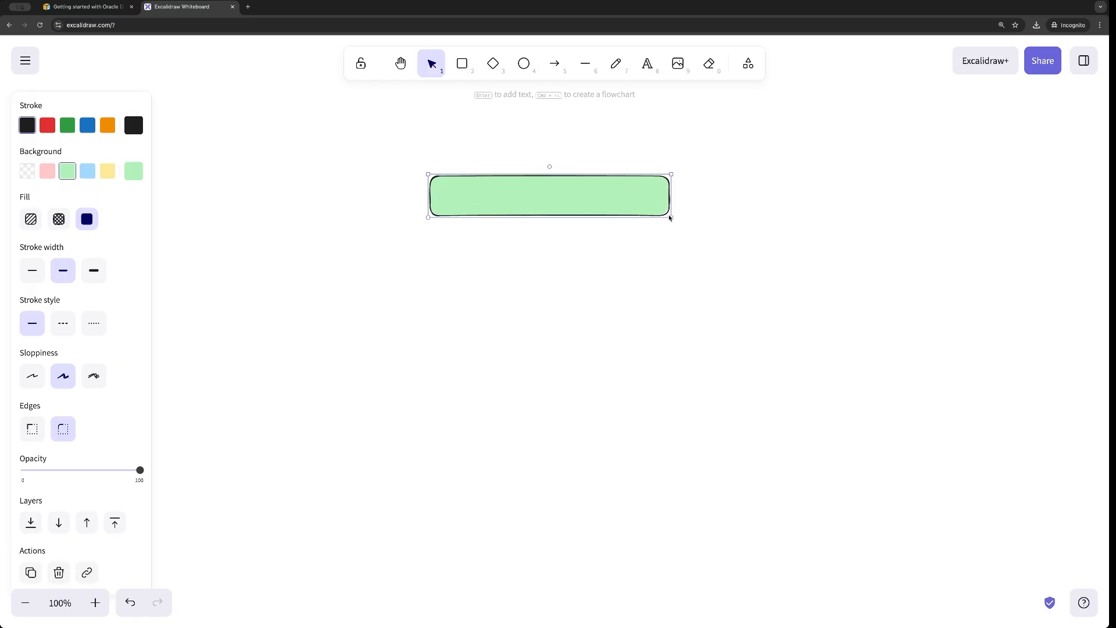
pyautogui.doubleClick(536, 192)
pyautogui.write('ODB Netwrok')
pyautogui.press('BackSpace')
pyautogui.press('BackSpace')
pyautogui.press('BackSpace')
pyautogui.write('ork')
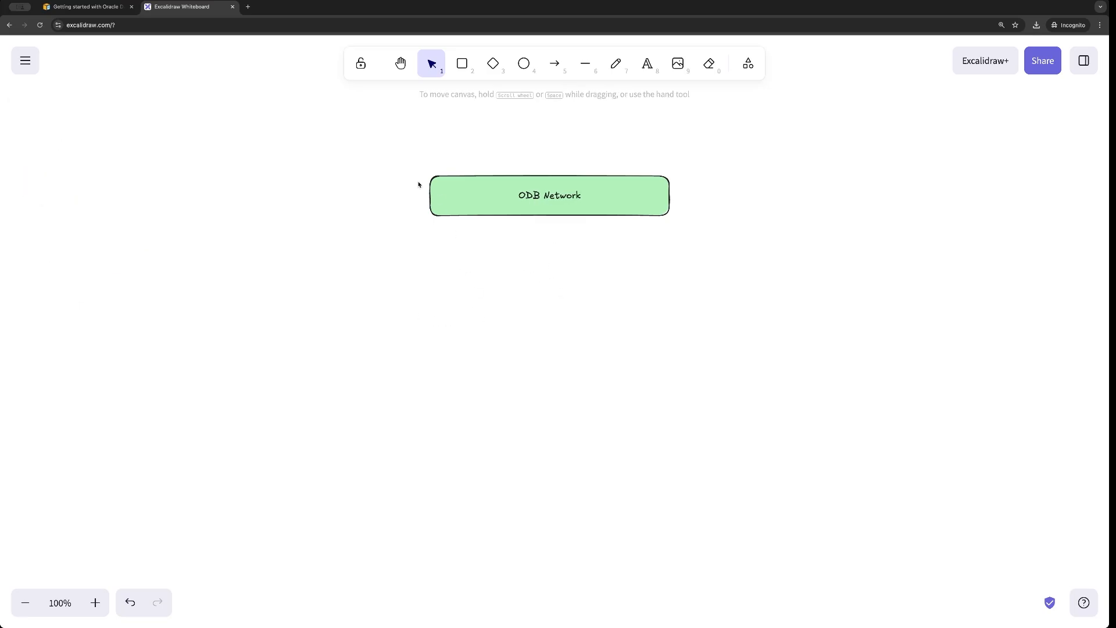
# Step: Duplicate the ODB Network box, place the copy directly beneath it and relabel it "Exadata Infrastructure"
pyautogui.moveTo(417, 165); pyautogui.dragTo(717, 247)
pyautogui.hotkey('ctrl', 'c')
pyautogui.hotkey('ctrl', 'v')
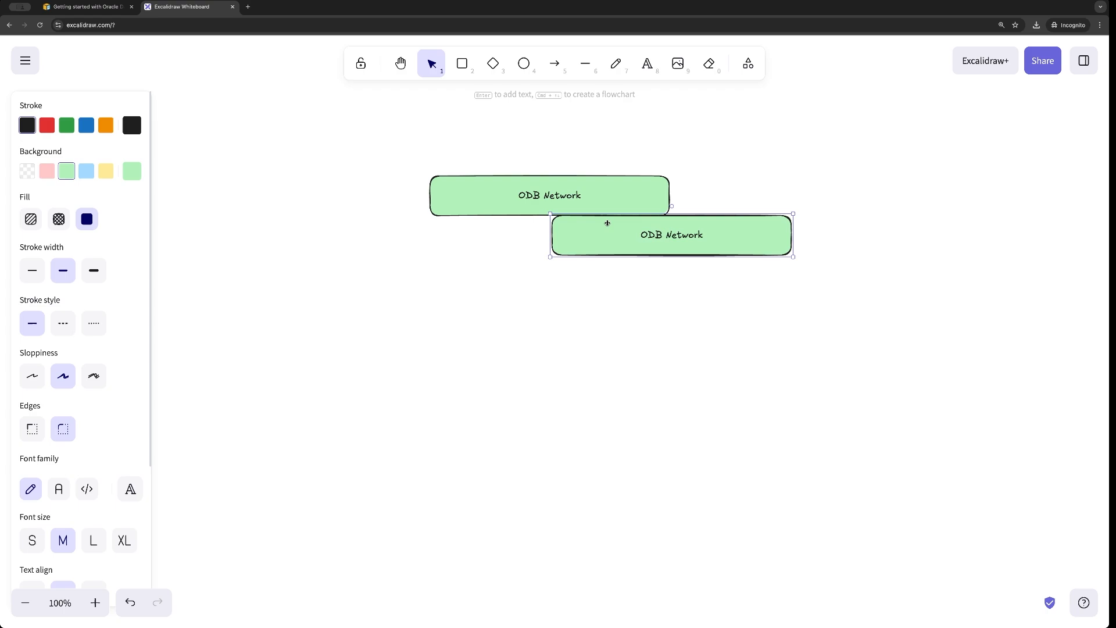
pyautogui.moveTo(630, 230); pyautogui.dragTo(509, 267)
pyautogui.doubleClick(510, 266)
pyautogui.write('E')
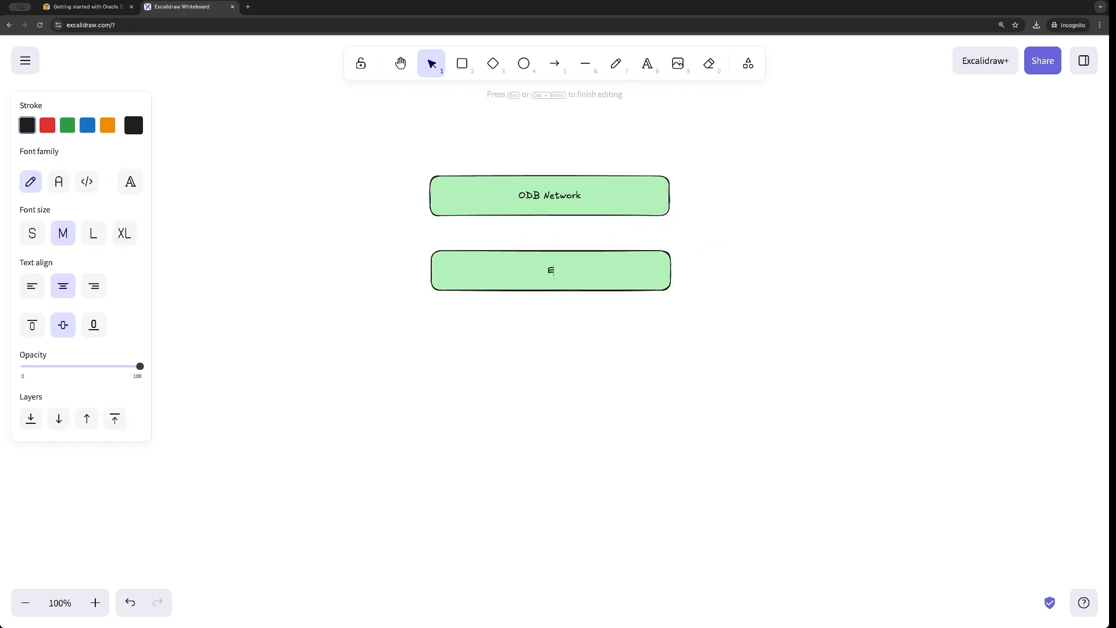
pyautogui.write('xadata Infrastructure')
pyautogui.click(692, 348)
# Step: Duplicate the Exadata Infrastructure box just below itself and relabel the copy "Exadata VM Cluster"
pyautogui.click(616, 272)
pyautogui.keyDown('alt'); pyautogui.moveTo(616, 273); pyautogui.dragTo(607, 341); pyautogui.keyUp('alt')
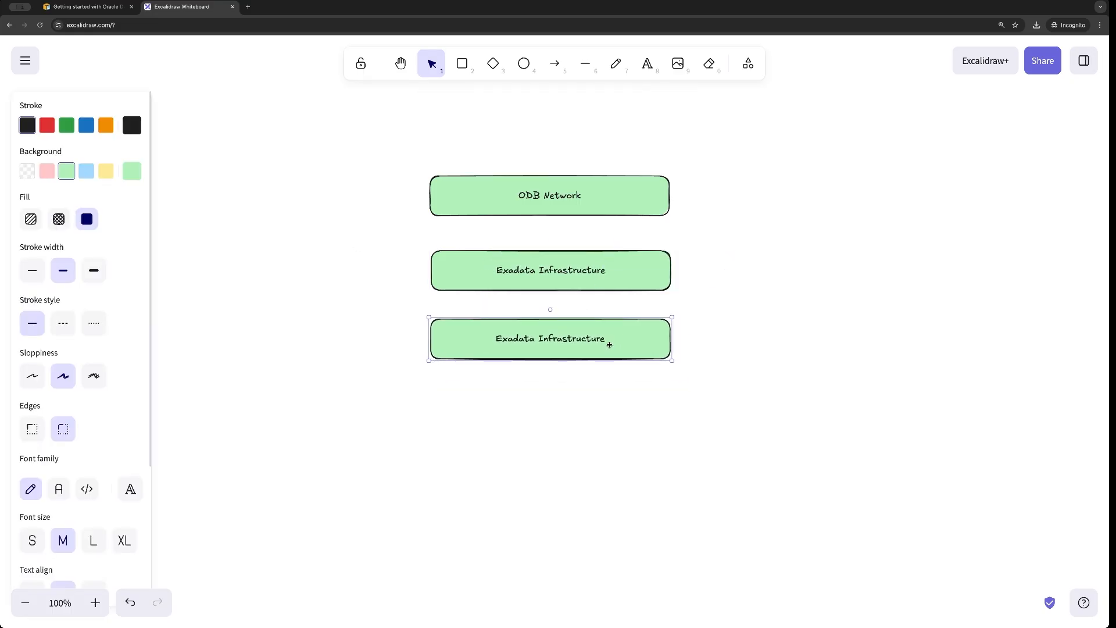
pyautogui.doubleClick(601, 339)
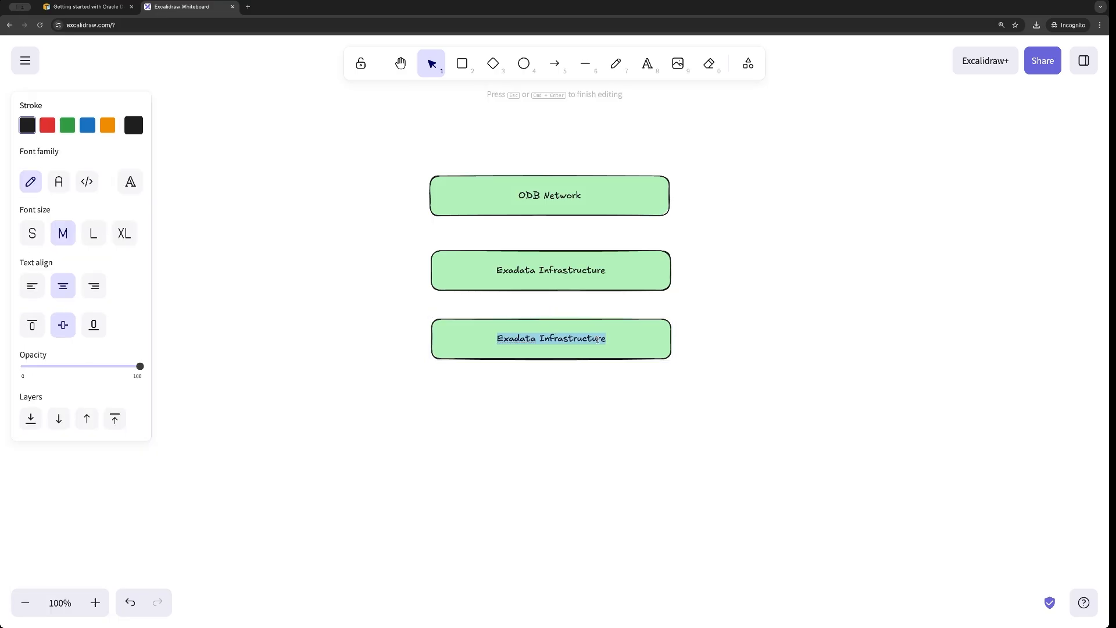
pyautogui.write('Exadaat')
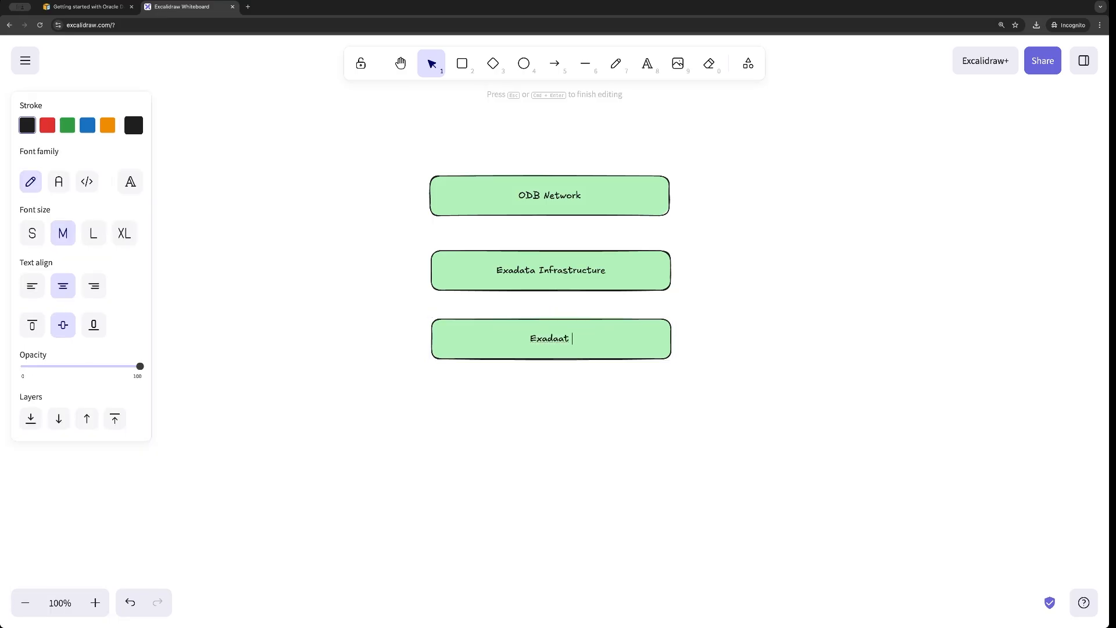
pyautogui.press('BackSpace')
pyautogui.write('ta VM Cluster')
pyautogui.click(679, 397)
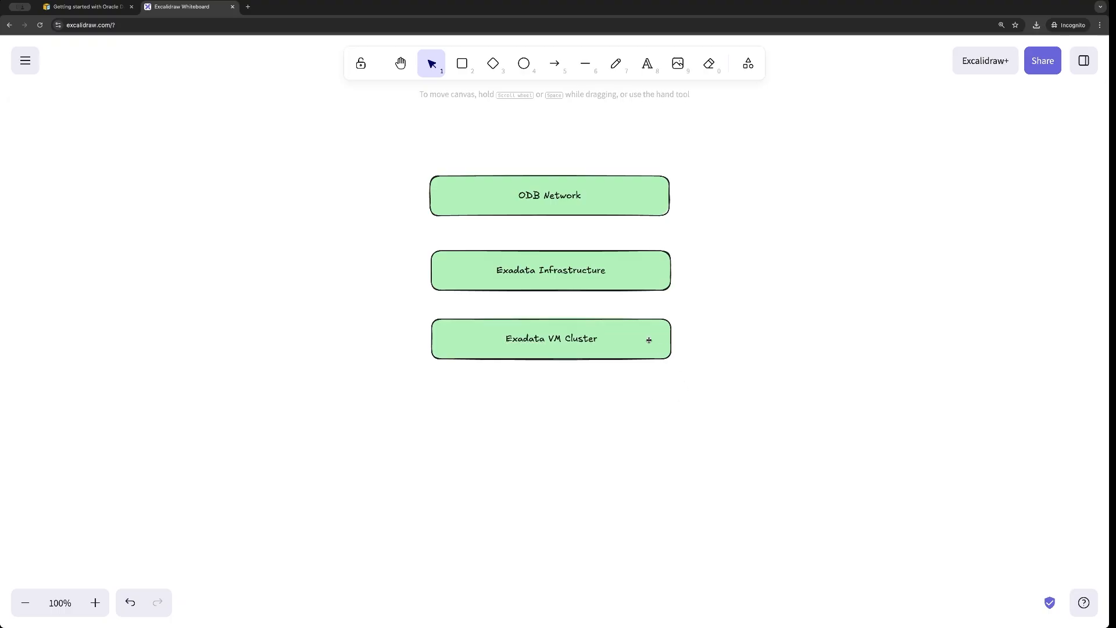
# Step: Duplicate the Exadata VM Cluster box farther down the canvas and relabel the copy "AWS VPC"
pyautogui.click(649, 342)
pyautogui.moveTo(648, 341); pyautogui.dragTo(637, 456)
pyautogui.doubleClick(563, 451)
pyautogui.moveTo(569, 453); pyautogui.dragTo(585, 444)
pyautogui.write('AWS VPC')
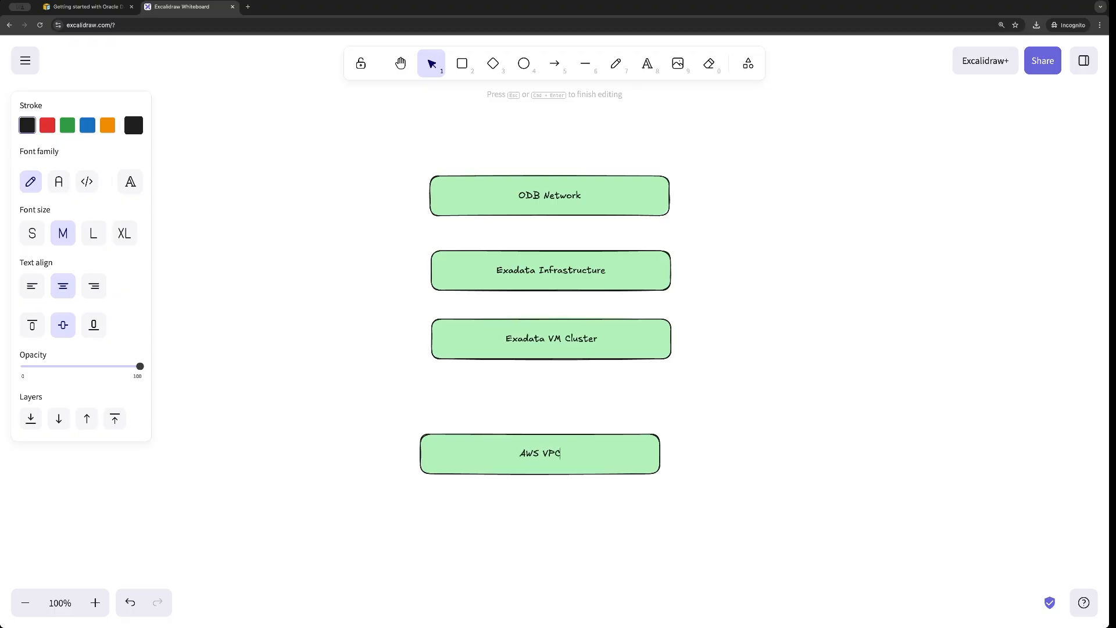
pyautogui.click(357, 283)
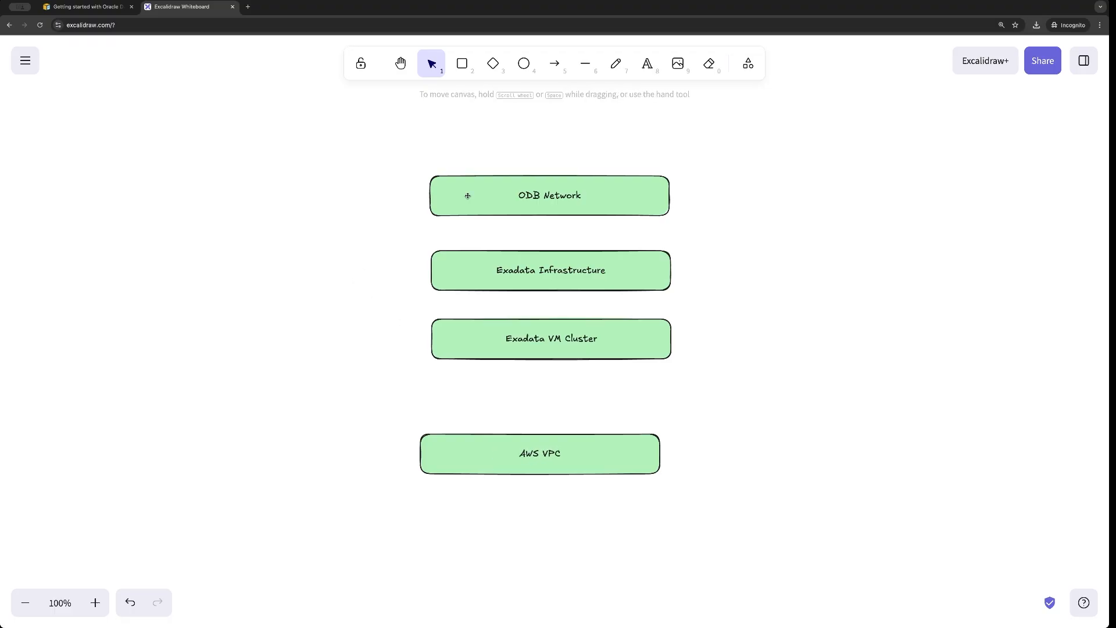
# Step: Draw a short horizontal line beside the boxes and centre the text "ODB Peering" above it
pyautogui.click(585, 64)
pyautogui.moveTo(756, 283); pyautogui.dragTo(875, 283)
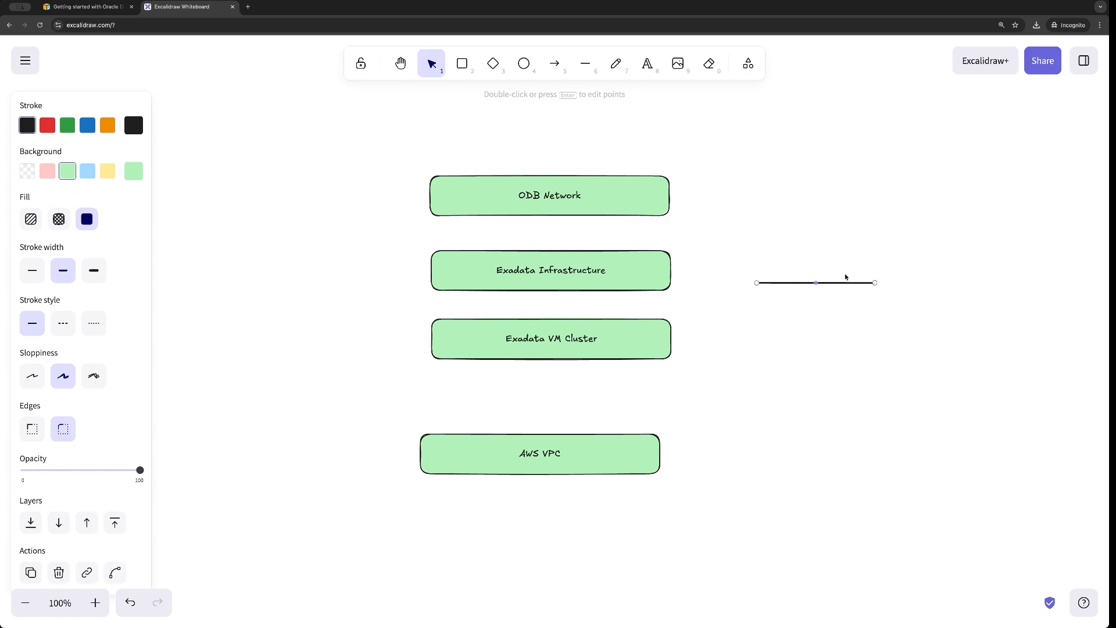
pyautogui.click(647, 63)
pyautogui.click(772, 256)
pyautogui.write('OD')
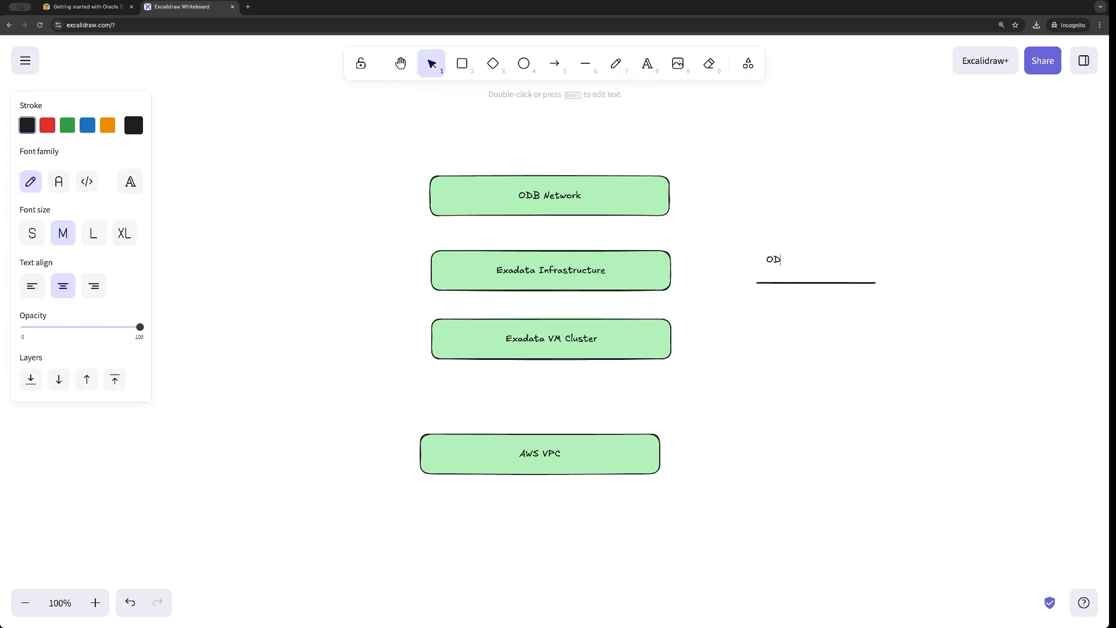
pyautogui.write('B Peering')
pyautogui.click(804, 342)
pyautogui.moveTo(782, 259); pyautogui.dragTo(823, 267)
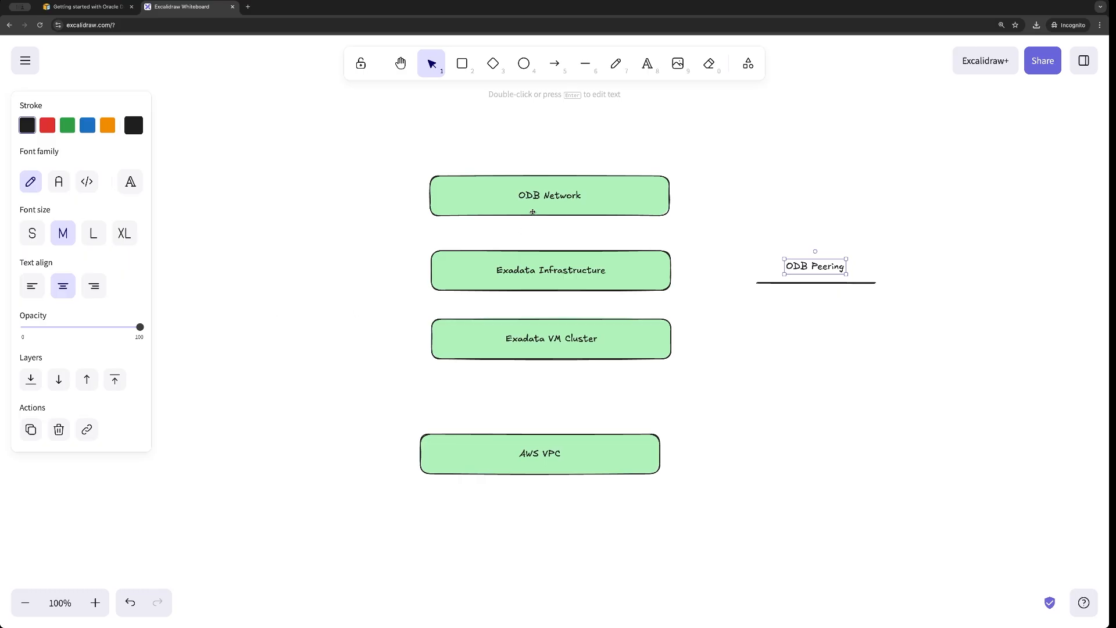
# Step: Make the ODB Network box's background transparent and move the box up and to the left
pyautogui.click(487, 193)
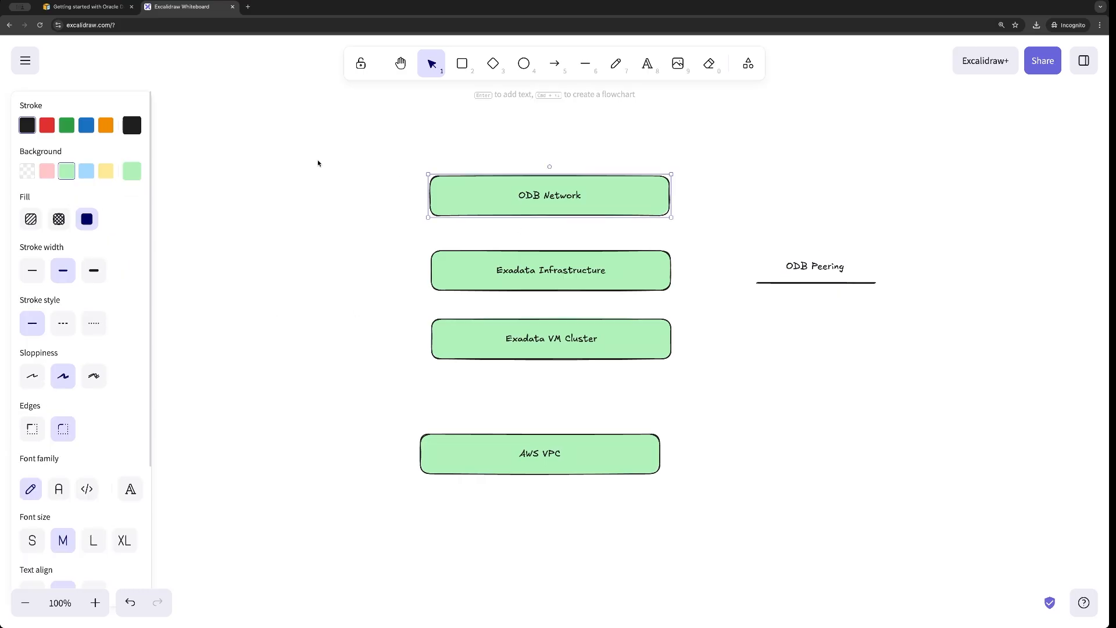
pyautogui.click(31, 170)
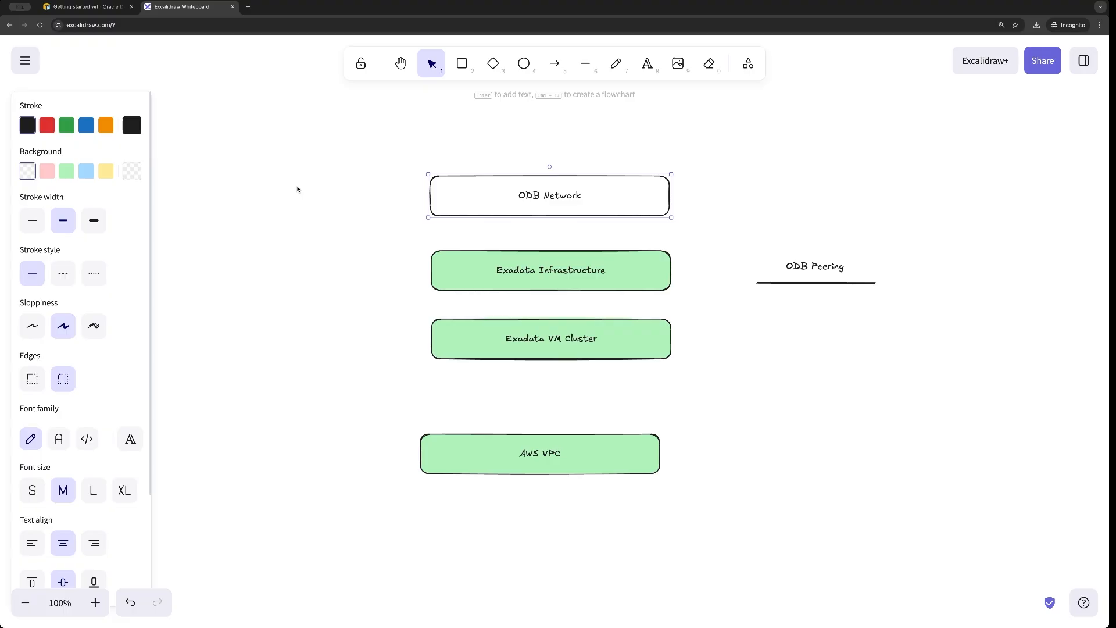
pyautogui.moveTo(633, 197); pyautogui.dragTo(586, 182)
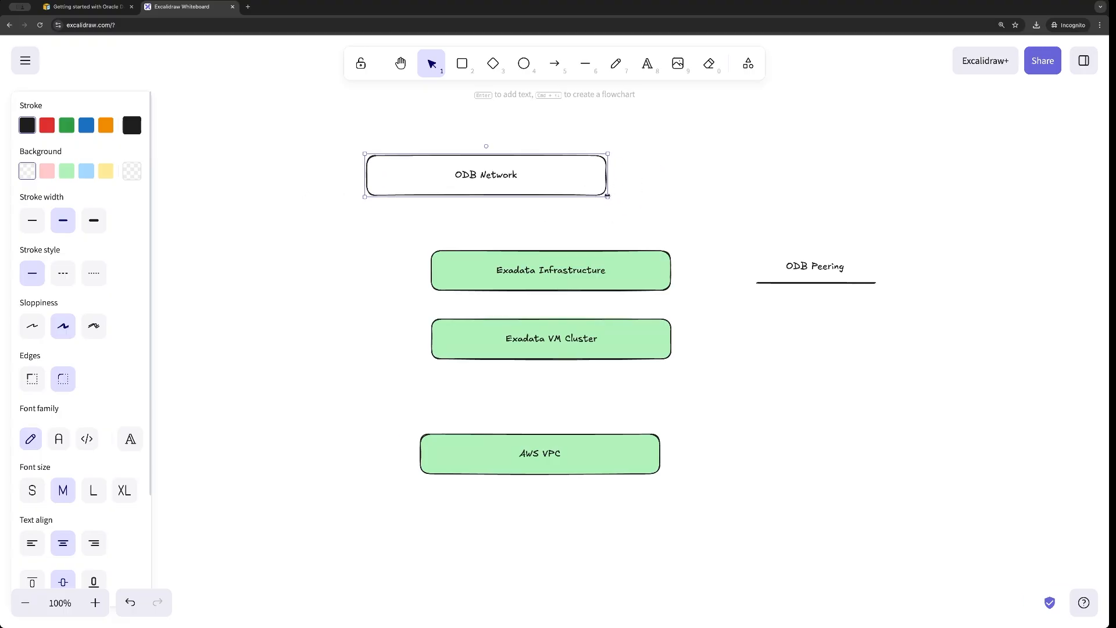
# Step: Move the Exadata Infrastructure, Exadata VM Cluster and AWS VPC boxes to the right, above and below the ODB Peering line
pyautogui.moveTo(631, 261); pyautogui.dragTo(912, 190)
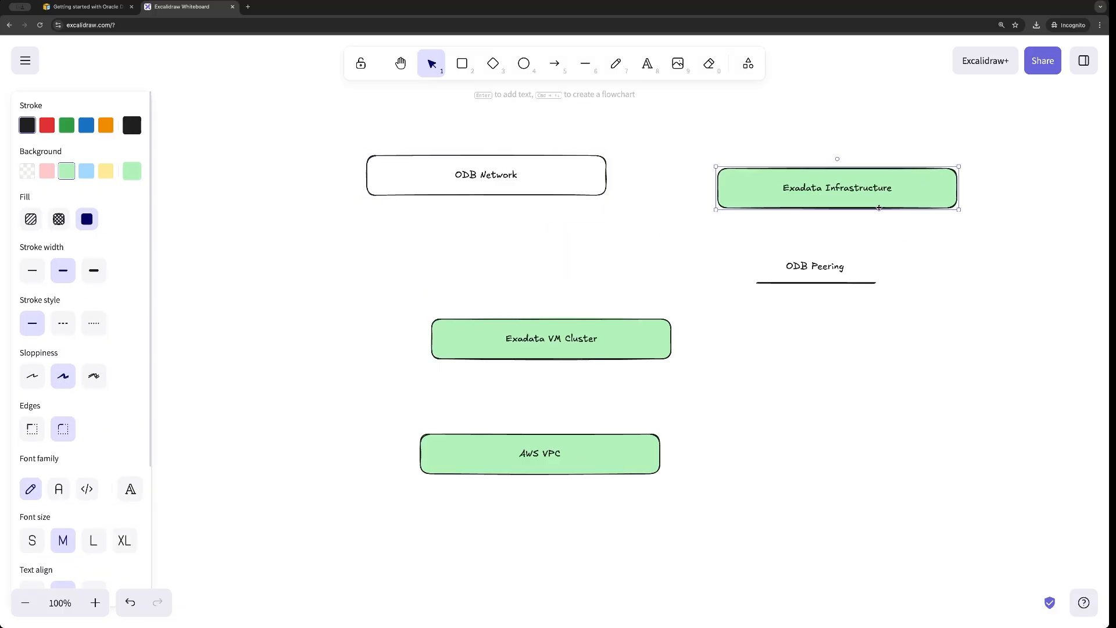
pyautogui.moveTo(648, 334); pyautogui.dragTo(917, 339)
pyautogui.moveTo(618, 451); pyautogui.dragTo(913, 424)
# Step: Enlarge the ODB Network box into a tall container on the left and align its label to the box's top edge
pyautogui.moveTo(538, 177); pyautogui.dragTo(488, 442)
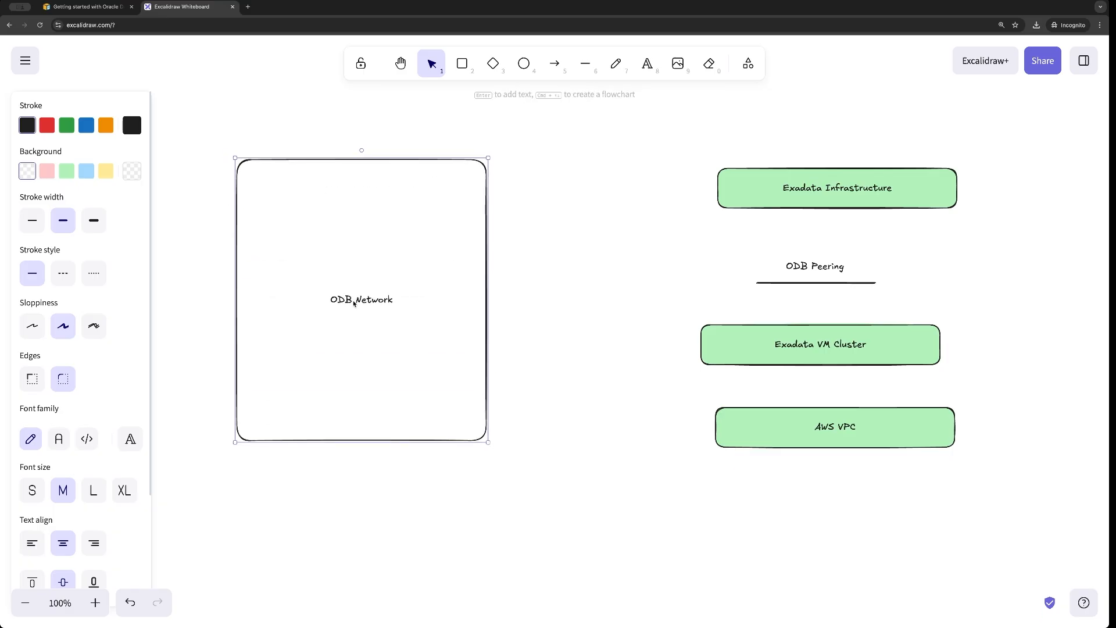
pyautogui.click(32, 582)
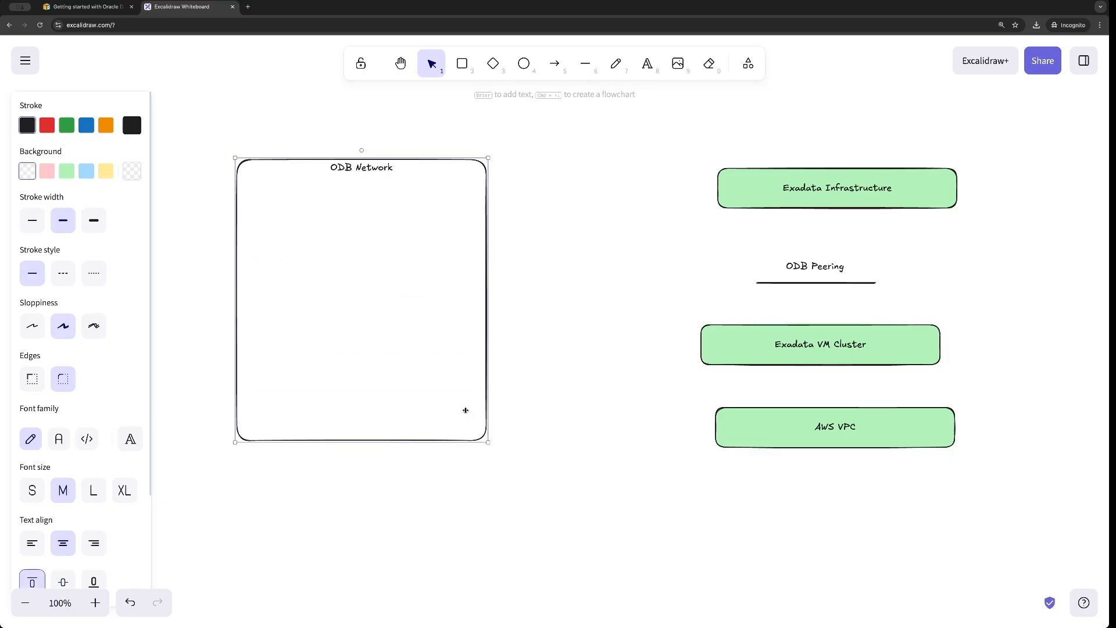
# Step: Append the address range 10.0.40.0/24 to the ODB Network label
pyautogui.doubleClick(383, 166)
pyautogui.click(393, 164)
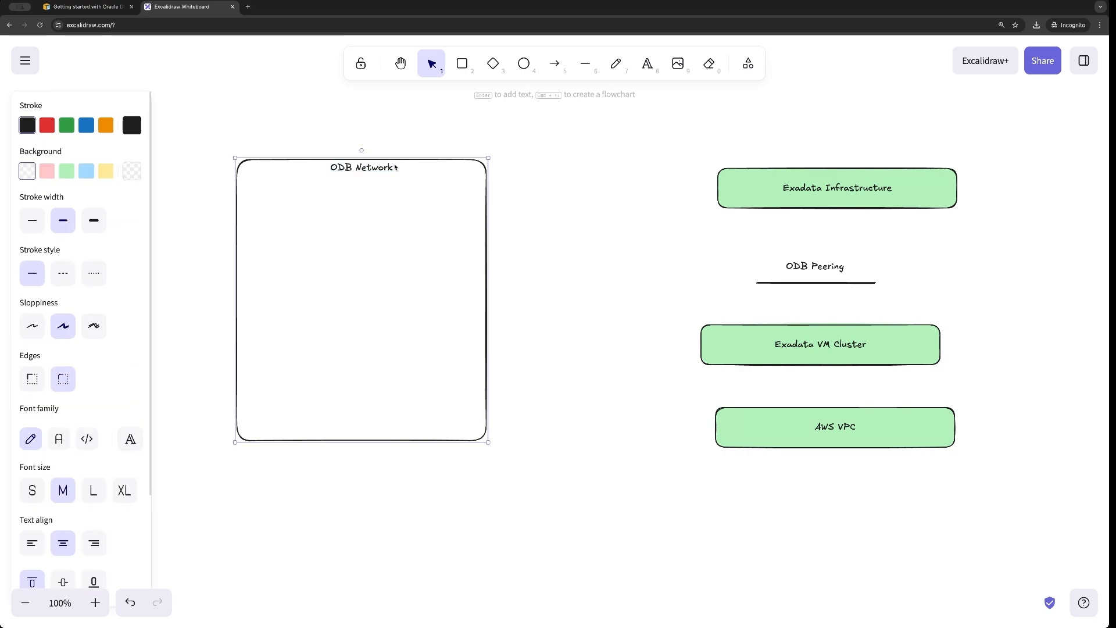
pyautogui.doubleClick(390, 166)
pyautogui.click(390, 167)
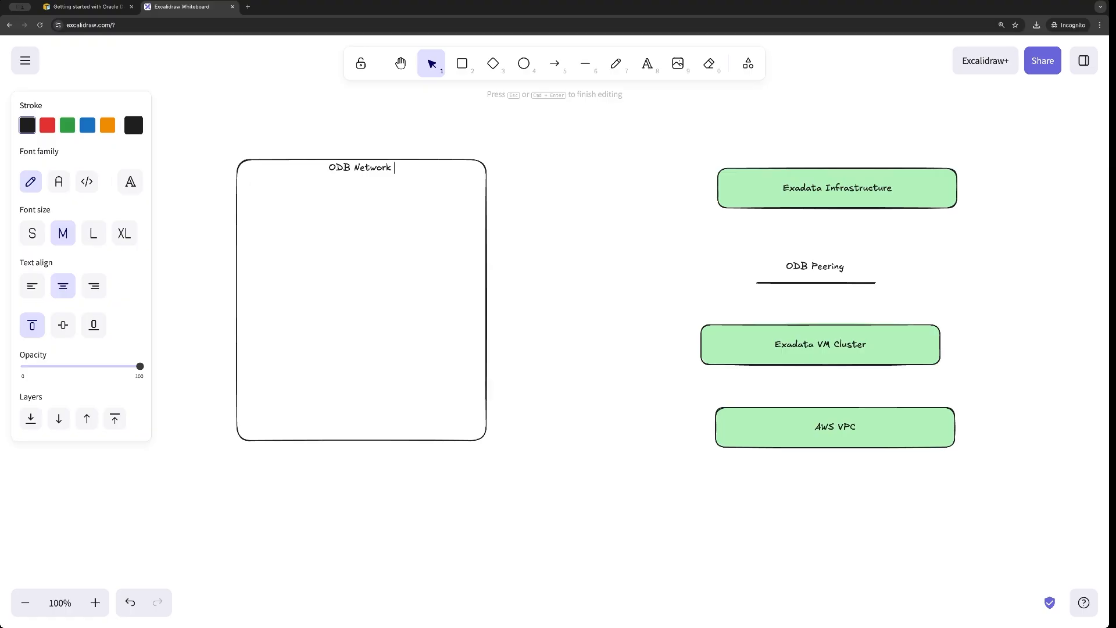
pyautogui.write('10.0.40.0/24')
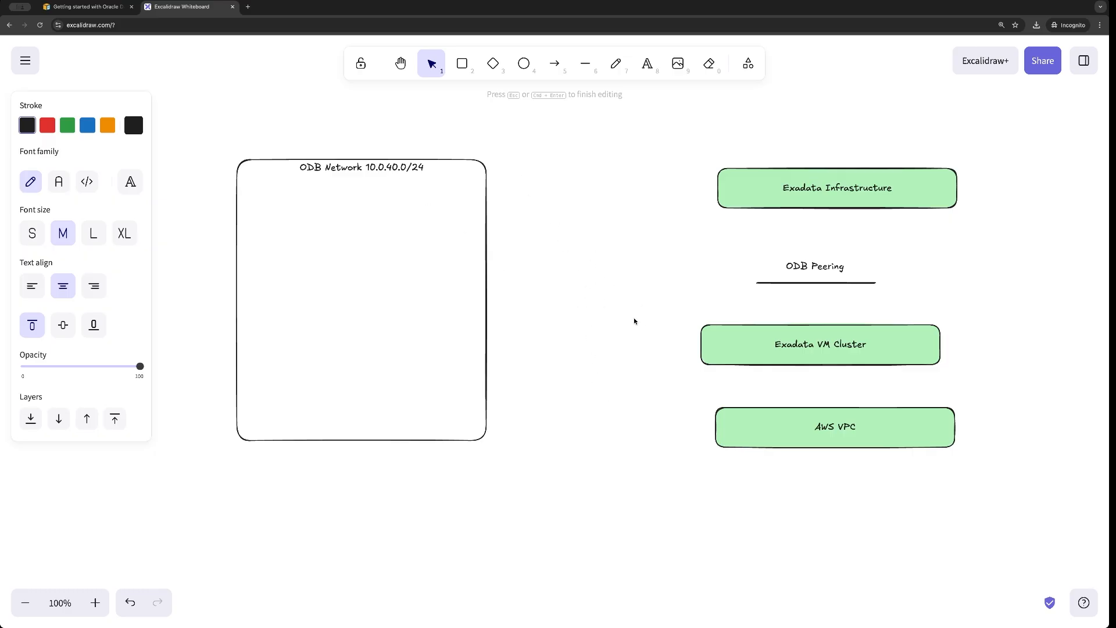
pyautogui.click(629, 418)
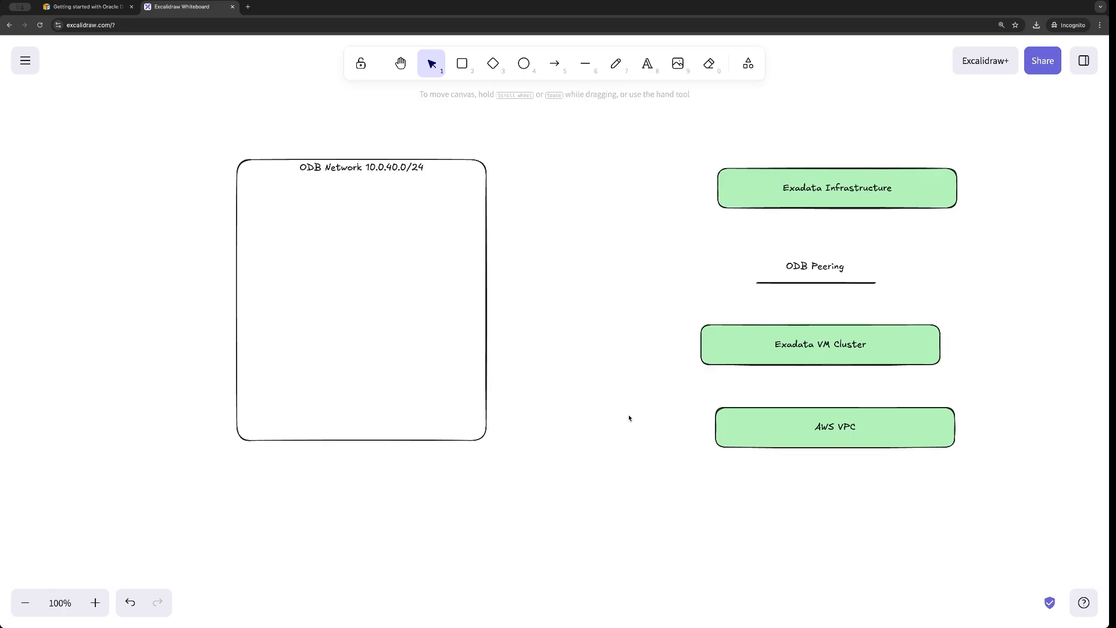
# Step: Move the Exadata Infrastructure box so its left end overlaps the right edge of the ODB Network container
pyautogui.click(757, 187)
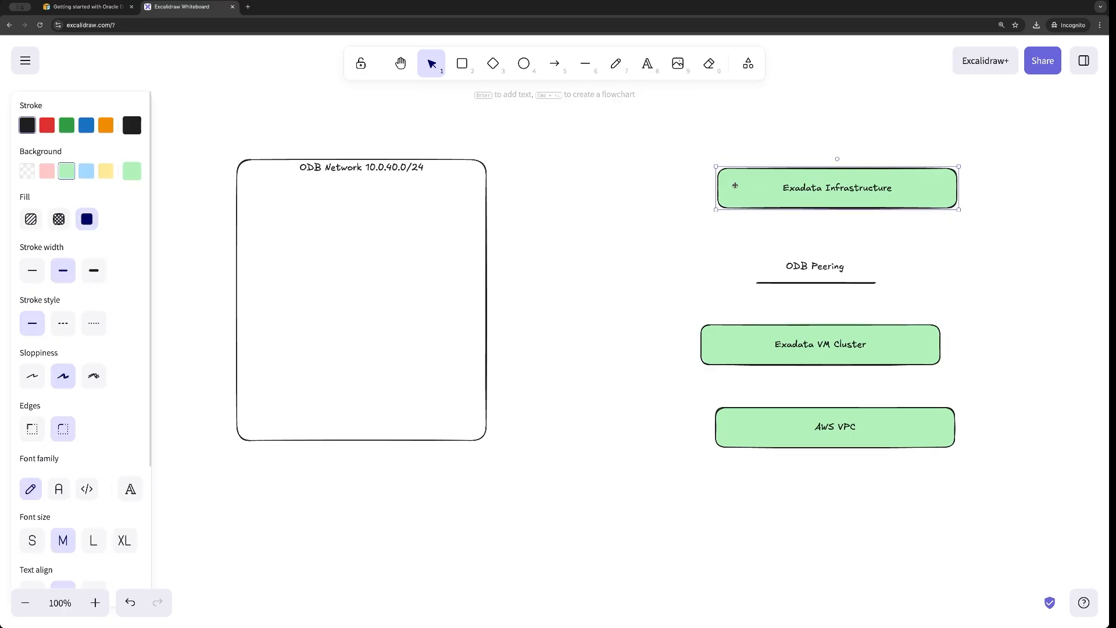
pyautogui.moveTo(739, 193); pyautogui.dragTo(489, 204)
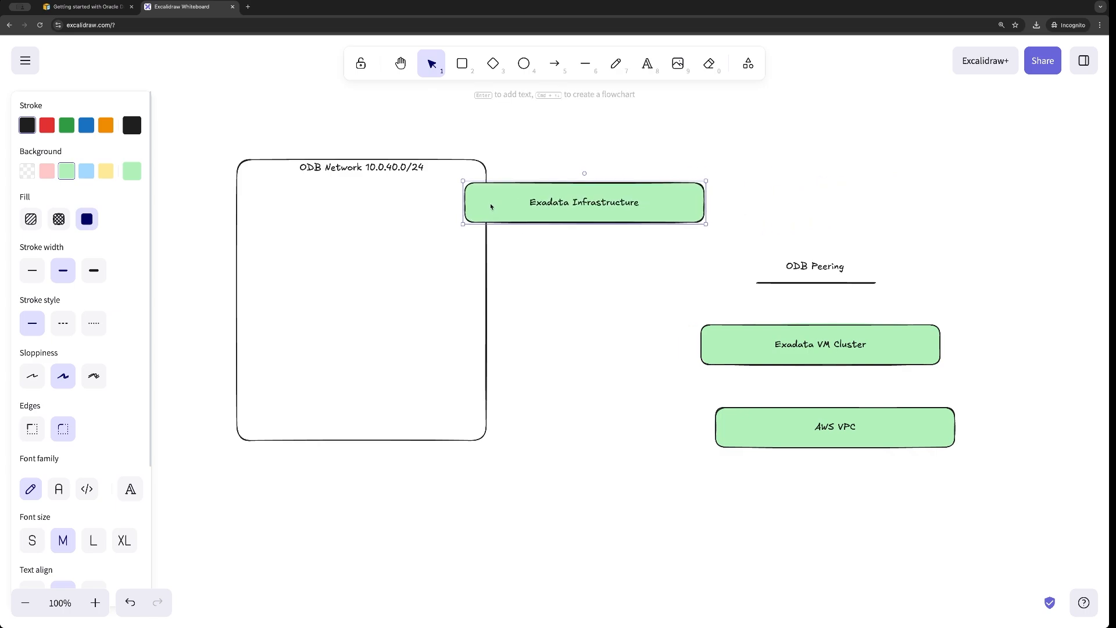
# Step: Shorten the ODB Network container to about half its height and place the Exadata VM Cluster box inside it, below the label
pyautogui.click(346, 440)
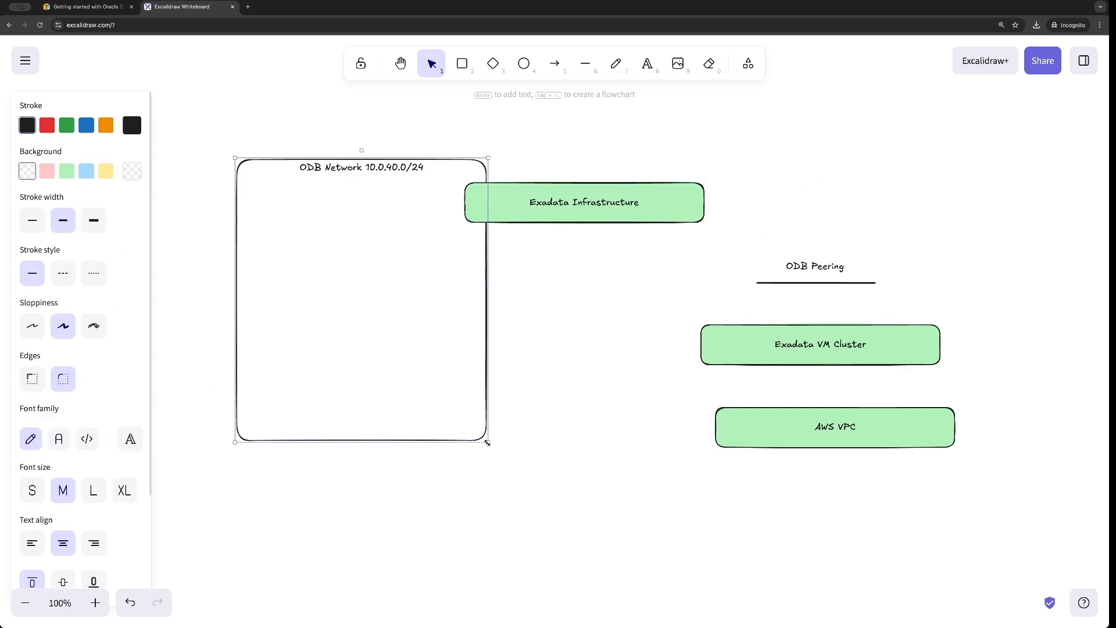
pyautogui.moveTo(488, 441); pyautogui.dragTo(489, 316)
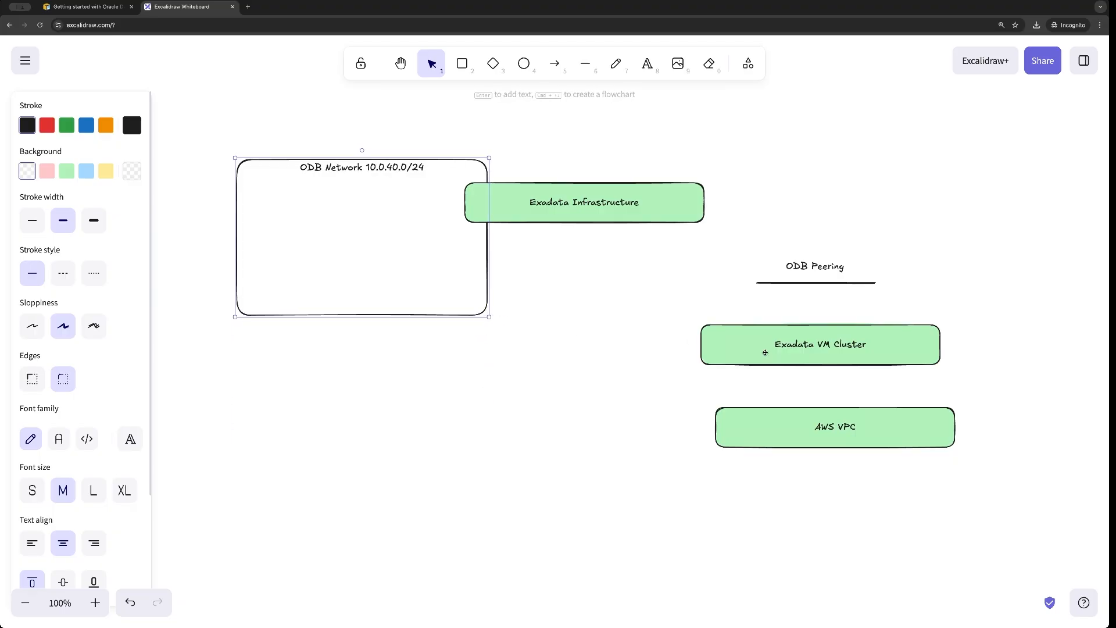
pyautogui.click(869, 343)
pyautogui.moveTo(905, 341); pyautogui.dragTo(452, 221)
# Step: Make the Exadata Infrastructure box transparent and stretch it downward into a tall container extending well below the ODB Network container
pyautogui.click(531, 204)
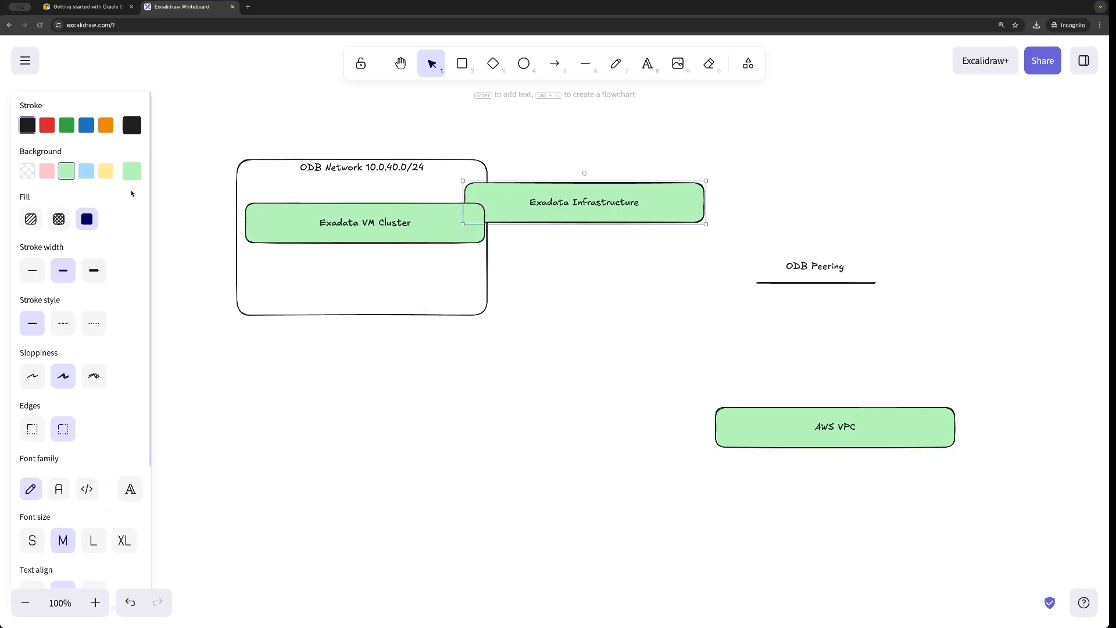
pyautogui.click(27, 173)
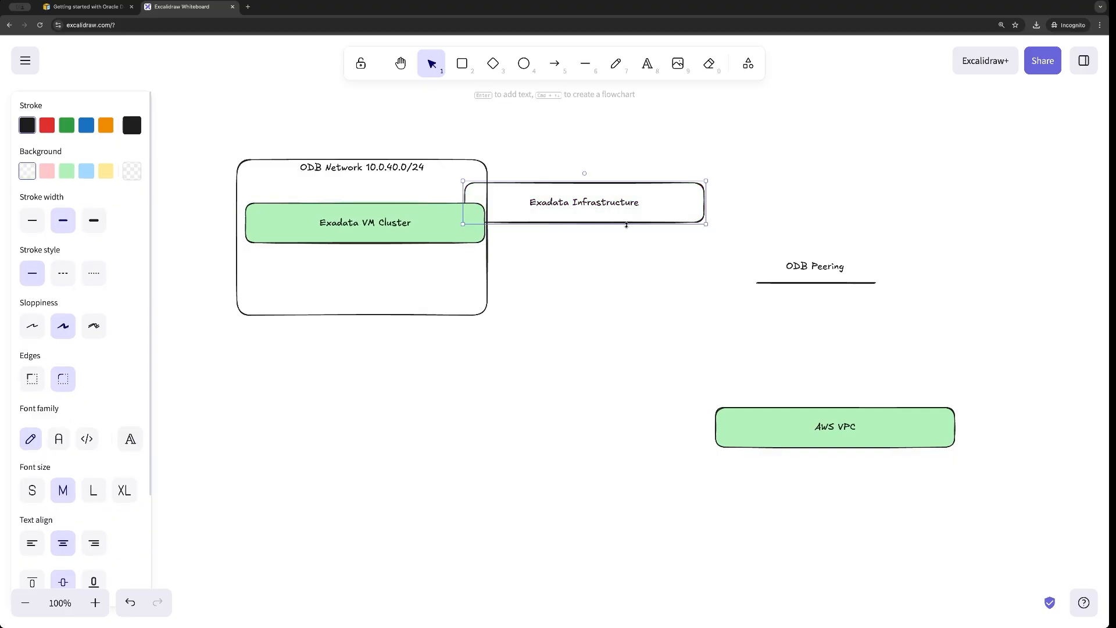
pyautogui.moveTo(616, 224); pyautogui.dragTo(616, 505)
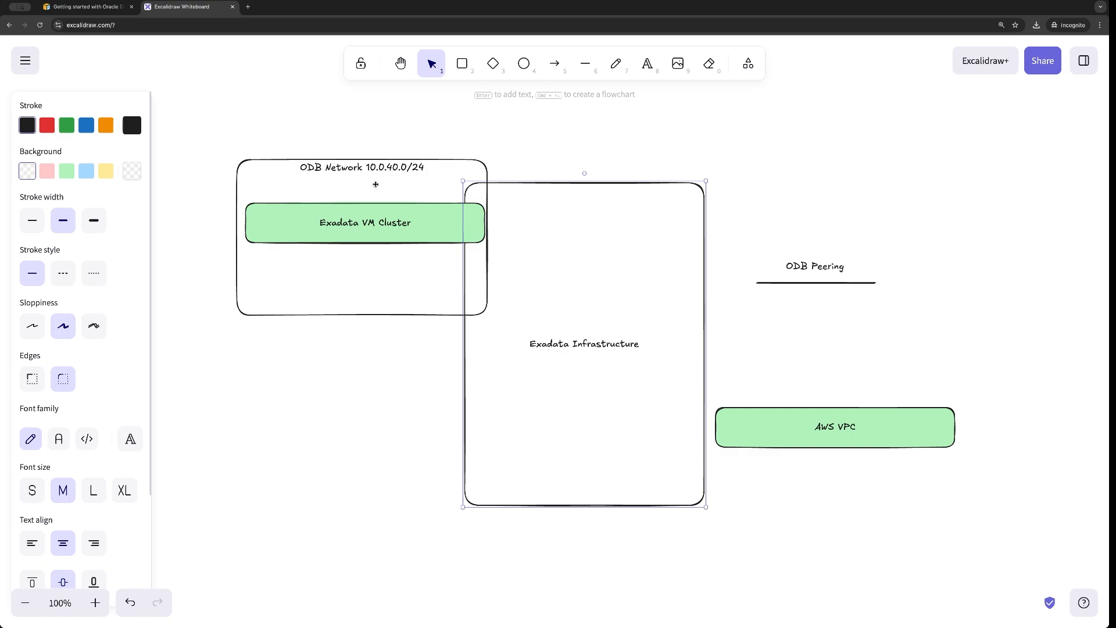
# Step: Duplicate the ODB Network container directly below the original and change the copy's address range to 10.0.50.0/24
pyautogui.click(404, 277)
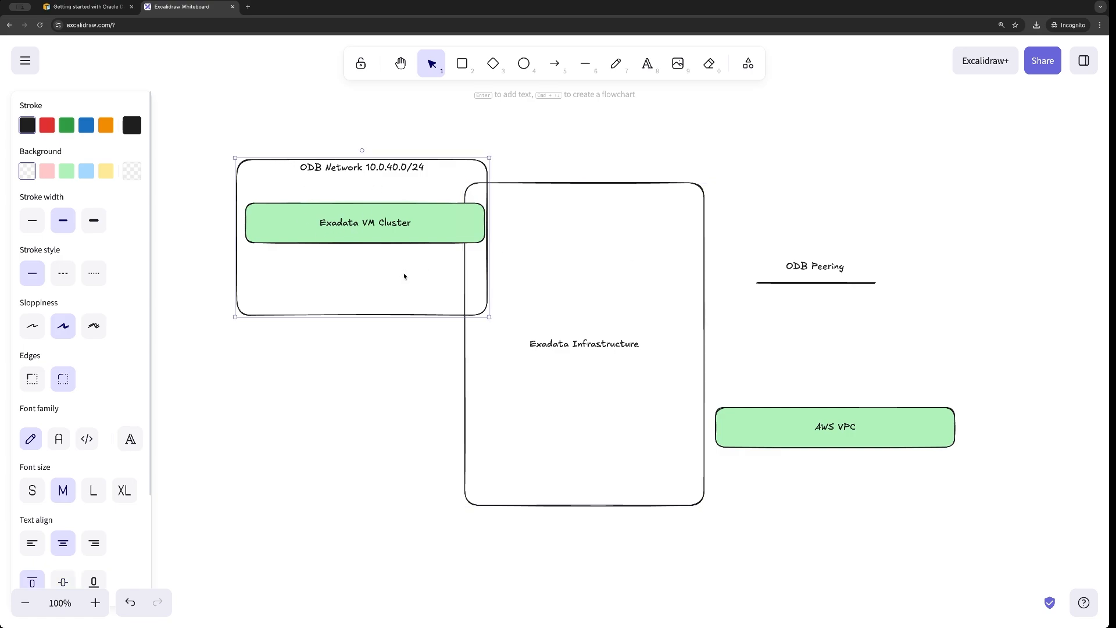
pyautogui.hotkey('ctrl', 'v')
pyautogui.moveTo(407, 273); pyautogui.dragTo(382, 414)
pyautogui.doubleClick(393, 344)
pyautogui.click(394, 343)
pyautogui.press('BackSpace')
pyautogui.write('5')
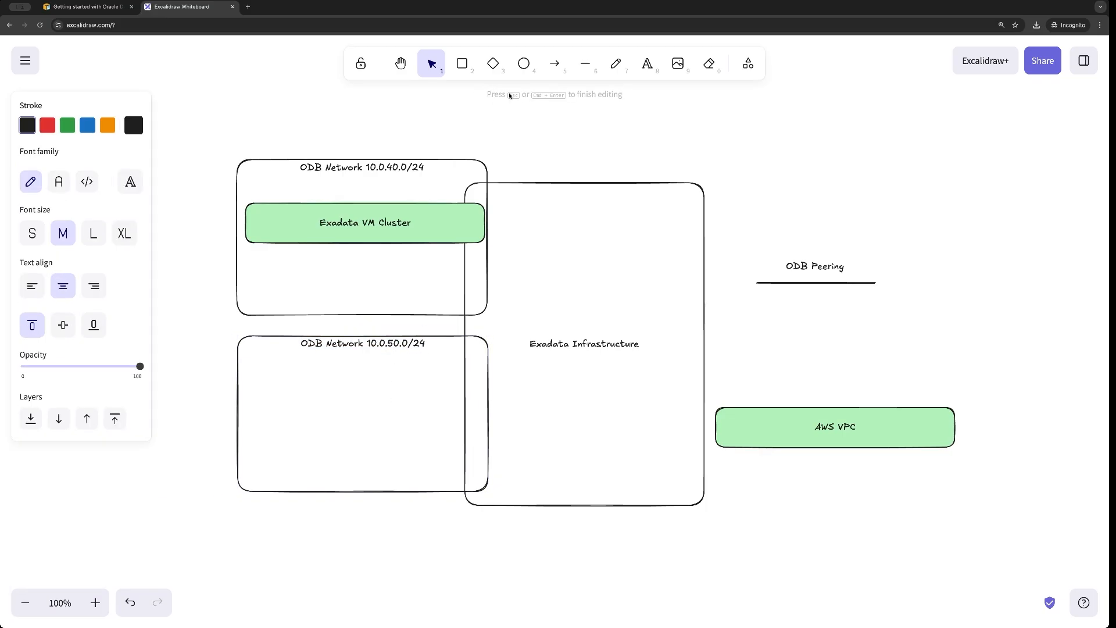
pyautogui.click(904, 491)
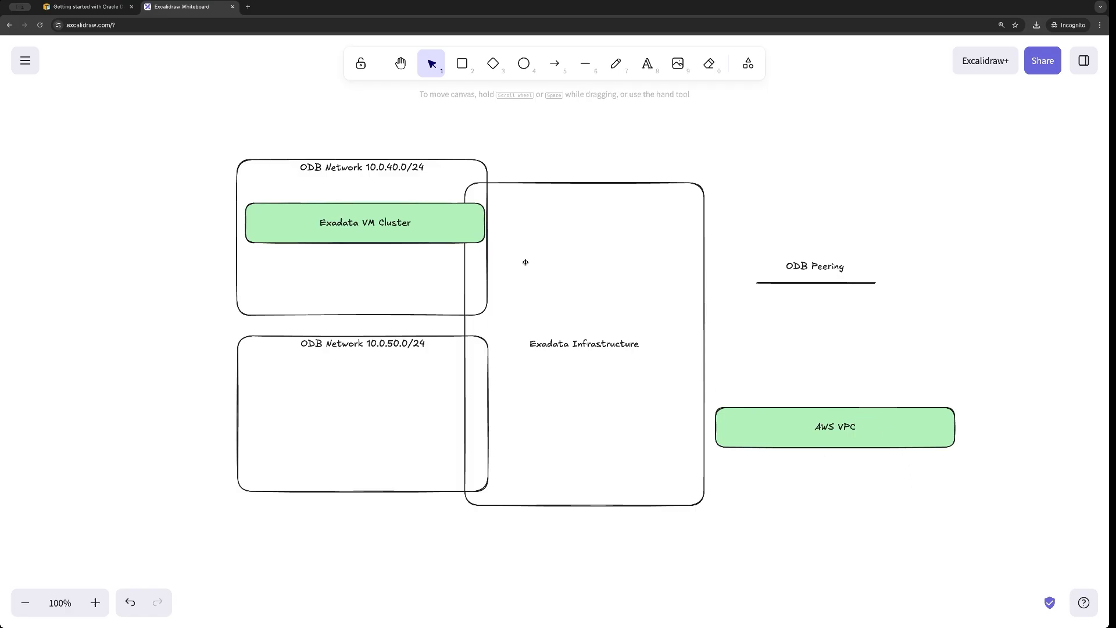
# Step: Copy the Exadata VM Cluster box and place the duplicate inside the ODB Network 10.0.50.0/24 container
pyautogui.click(438, 232)
pyautogui.hotkey('ctrl', 'c')
pyautogui.hotkey('ctrl', 'v')
pyautogui.moveTo(463, 233); pyautogui.dragTo(388, 400)
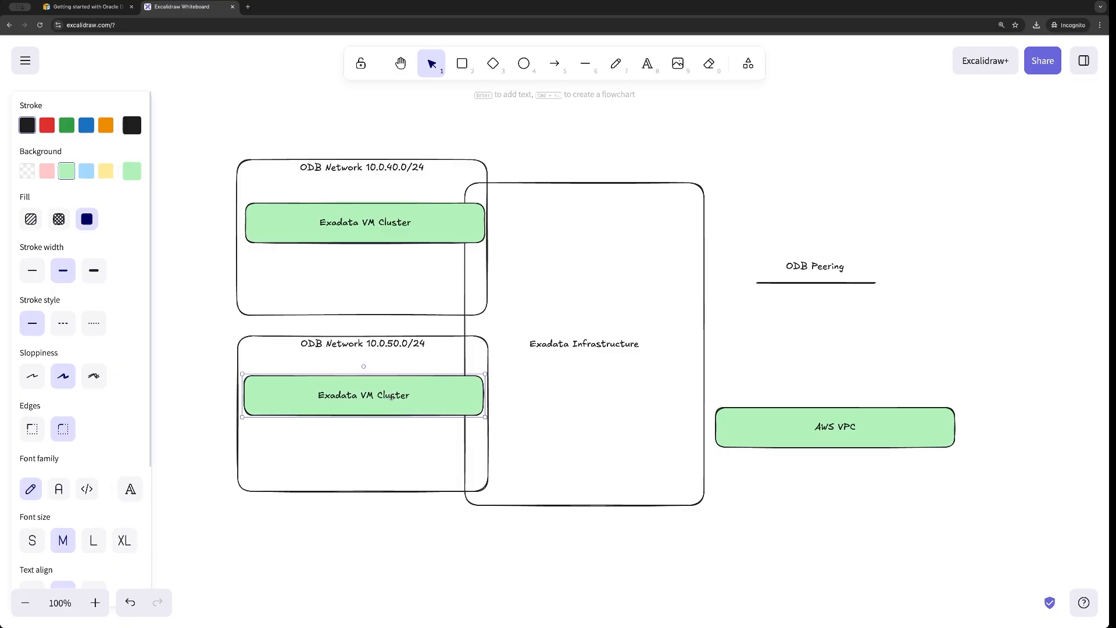
# Step: Rename the VM cluster box inside the ODB Network 10.0.50.0/24 container as "Exadata VM Cluster 2"
pyautogui.doubleClick(406, 395)
pyautogui.click(408, 395)
pyautogui.doubleClick(407, 396)
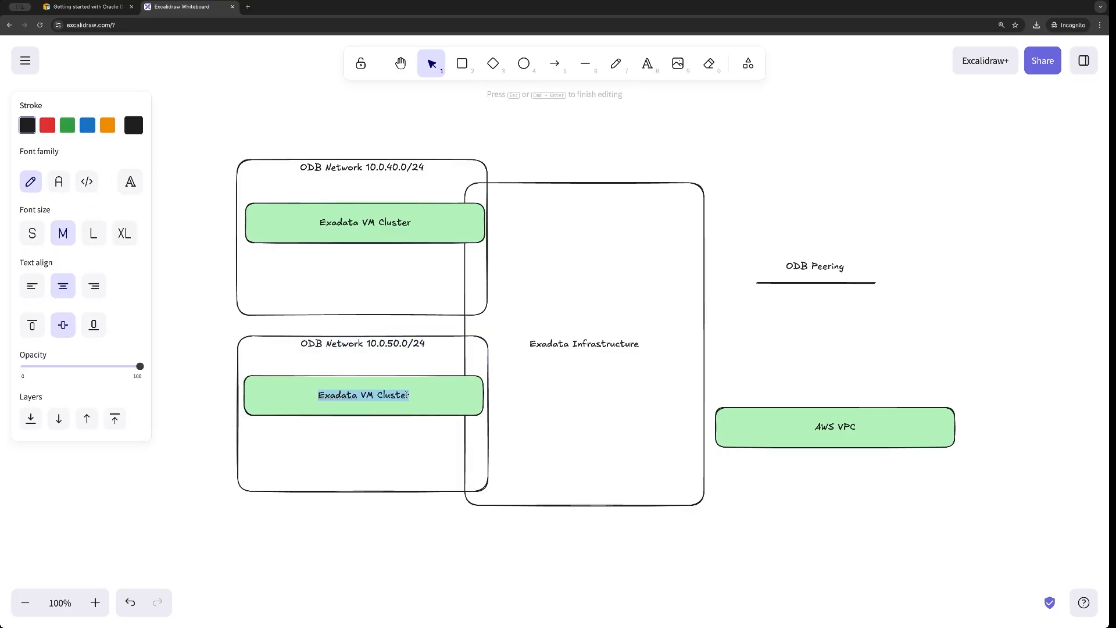
pyautogui.press('Right')
pyautogui.write('2')
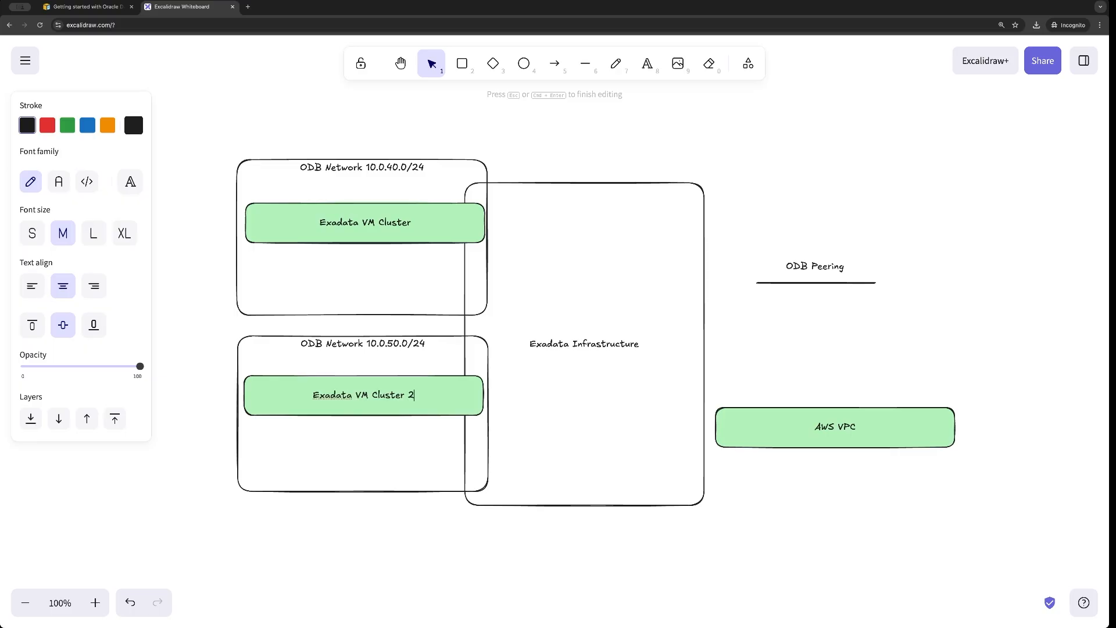
pyautogui.click(421, 534)
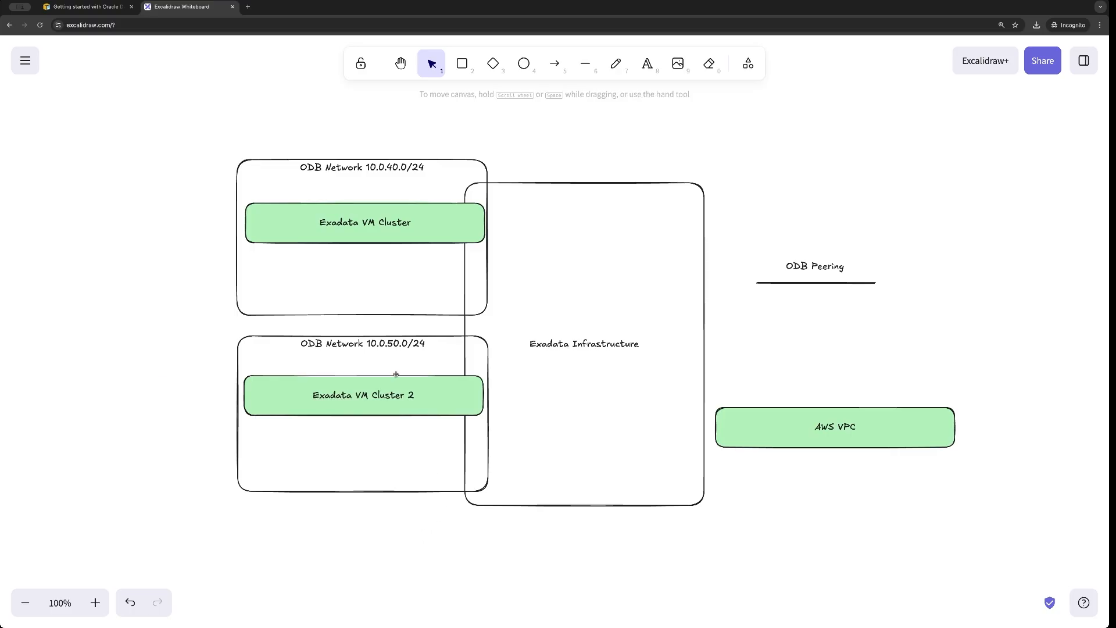
# Step: Fill the AWS VPC box with light blue and move it above the ODB Peering label
pyautogui.click(851, 425)
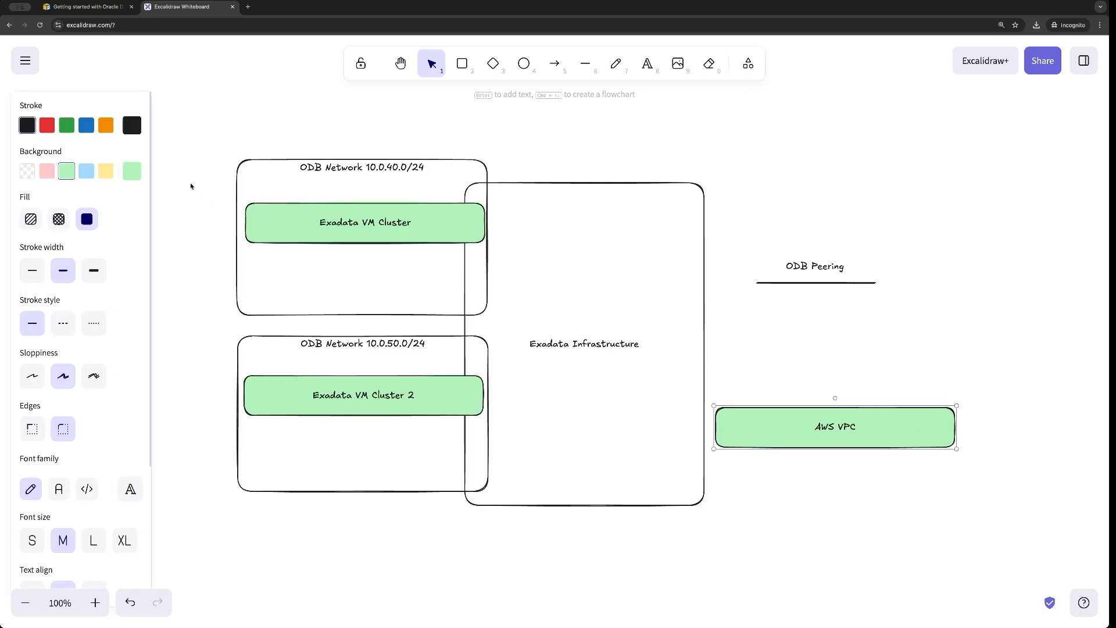
pyautogui.click(87, 170)
pyautogui.moveTo(892, 419); pyautogui.dragTo(153, 199)
pyautogui.click(764, 426)
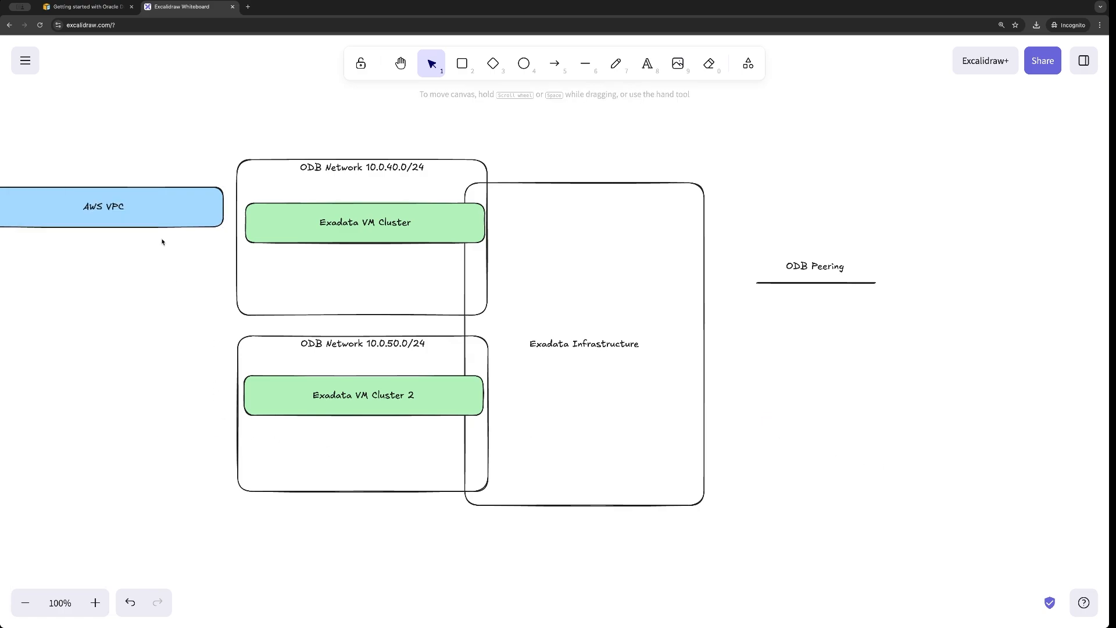
pyautogui.moveTo(161, 212); pyautogui.dragTo(172, 233)
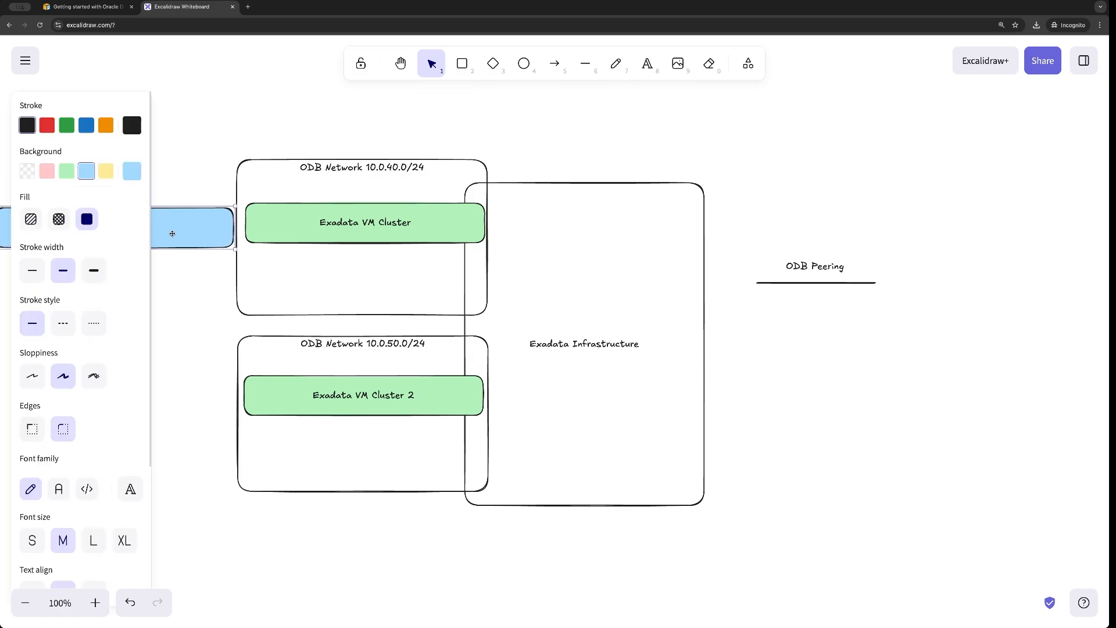
pyautogui.click(988, 434)
pyautogui.moveTo(166, 226); pyautogui.dragTo(861, 202)
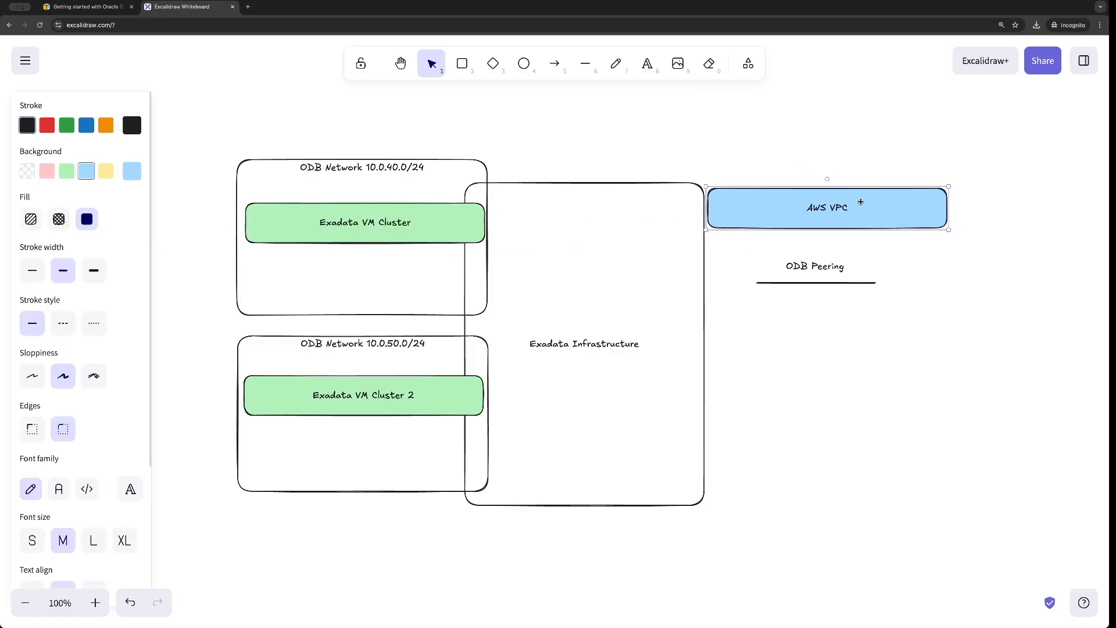
# Step: Move the Exadata Infrastructure container to the left of both ODB Network containers, overlapping their left edges
pyautogui.moveTo(619, 278); pyautogui.dragTo(180, 257)
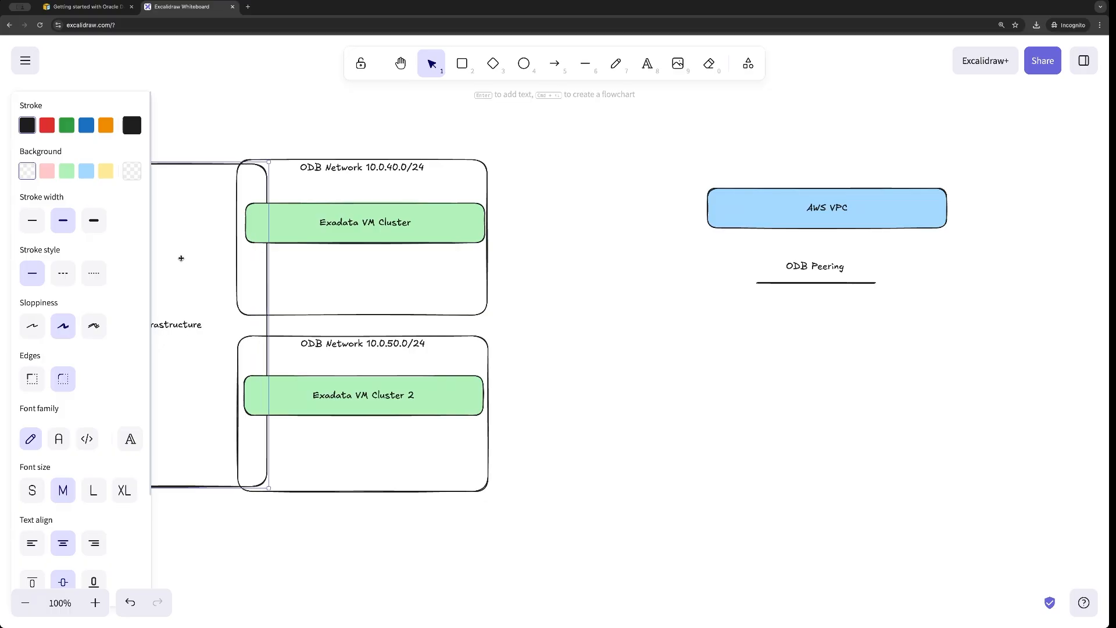
pyautogui.click(690, 365)
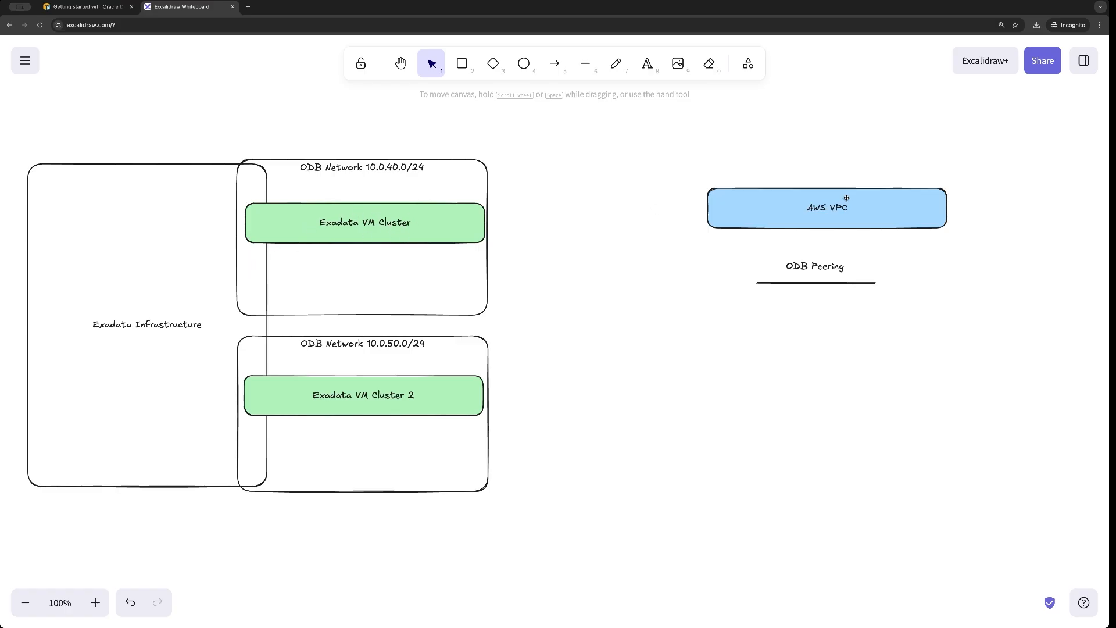
# Step: Move the AWS VPC box level with the first Exadata VM Cluster and place the ODB Peering line and label between them
pyautogui.click(822, 203)
pyautogui.moveTo(906, 202); pyautogui.dragTo(764, 223)
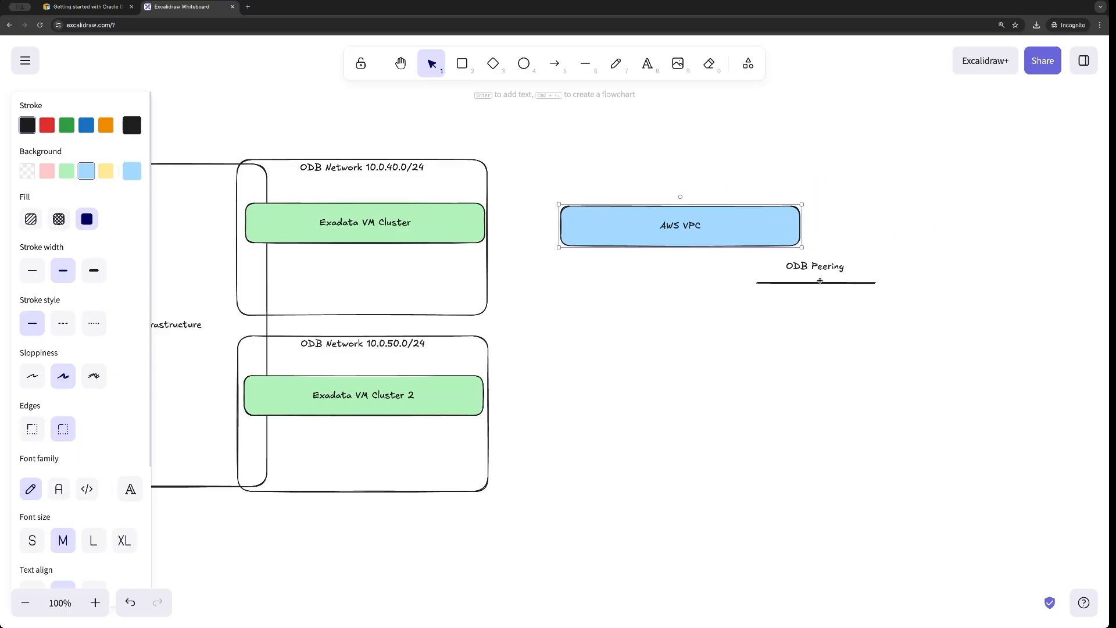
pyautogui.click(820, 283)
pyautogui.moveTo(820, 283); pyautogui.dragTo(559, 224)
pyautogui.moveTo(819, 266); pyautogui.dragTo(533, 214)
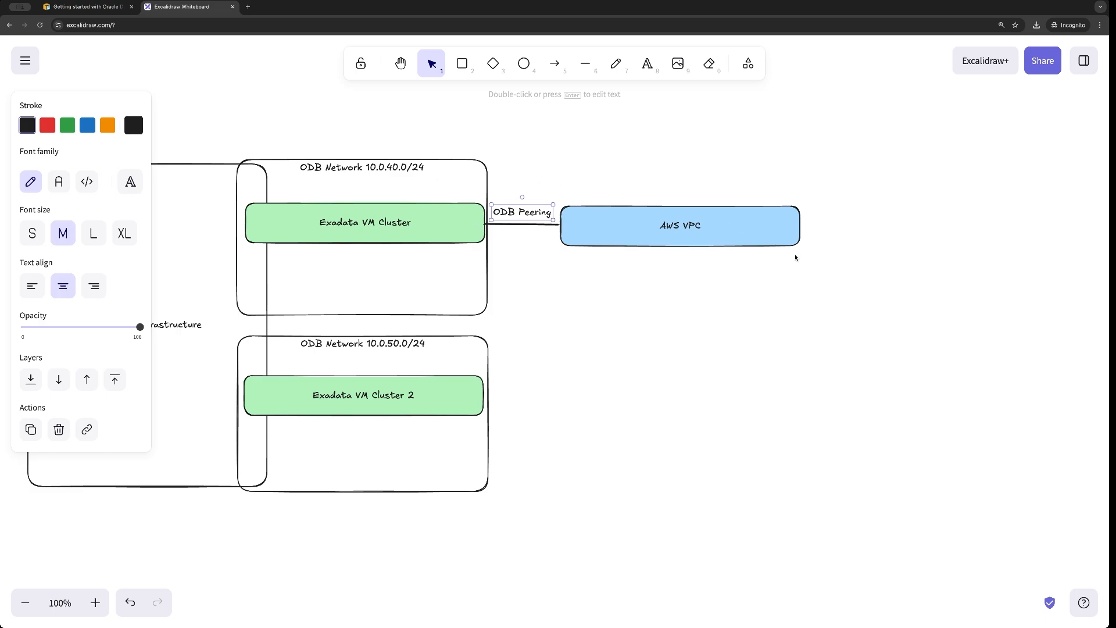
pyautogui.click(878, 355)
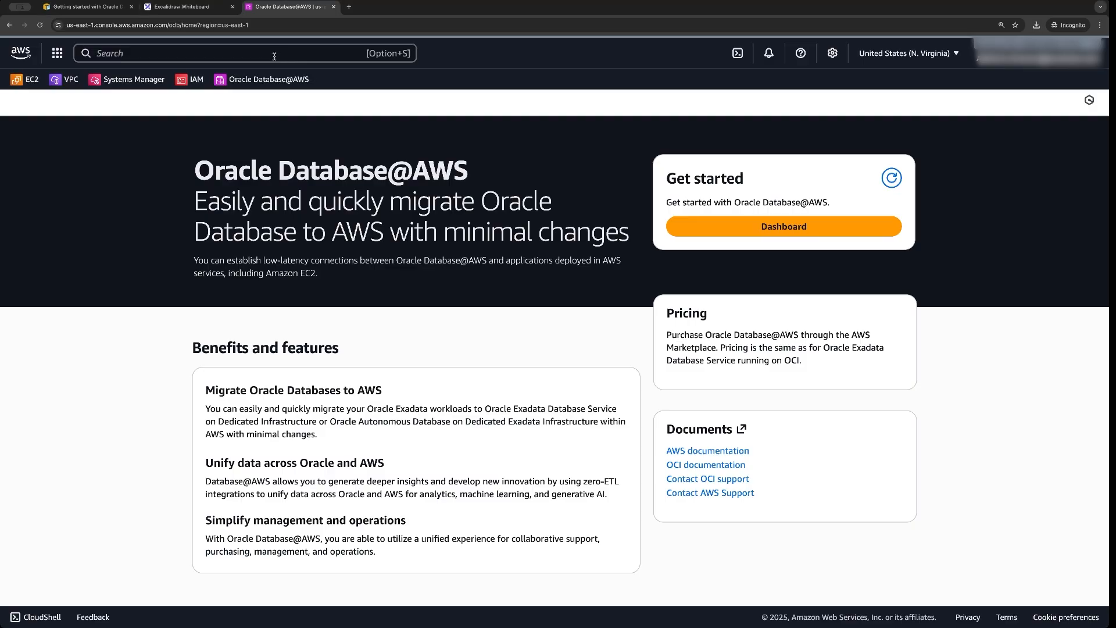
# Step: Search the AWS console for "oracle" to show the Oracle Database@AWS service, and close the results
pyautogui.click(240, 55)
pyautogui.write('oracle')
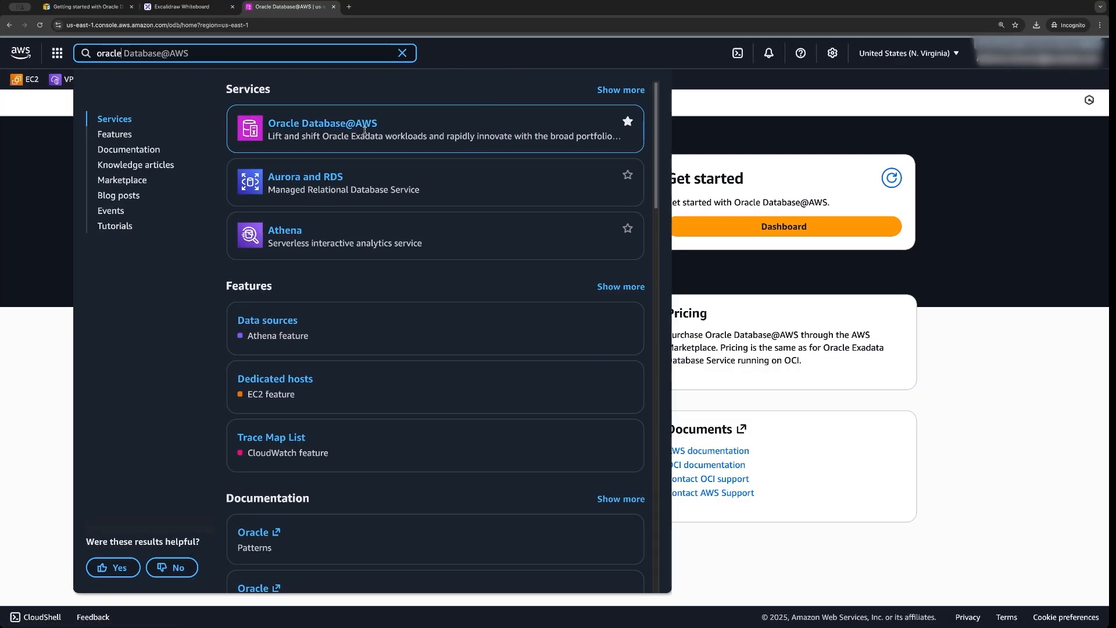
pyautogui.click(930, 342)
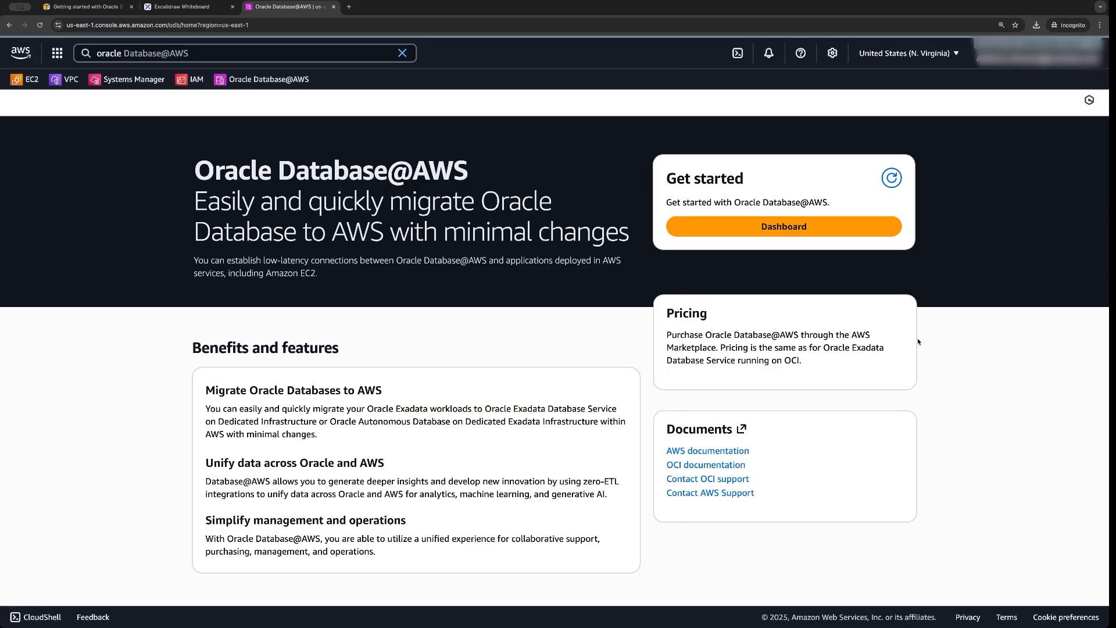
# Step: Go through the Oracle Database@AWS dashboard to the ODB networks list and start creating a new ODB network
pyautogui.click(763, 225)
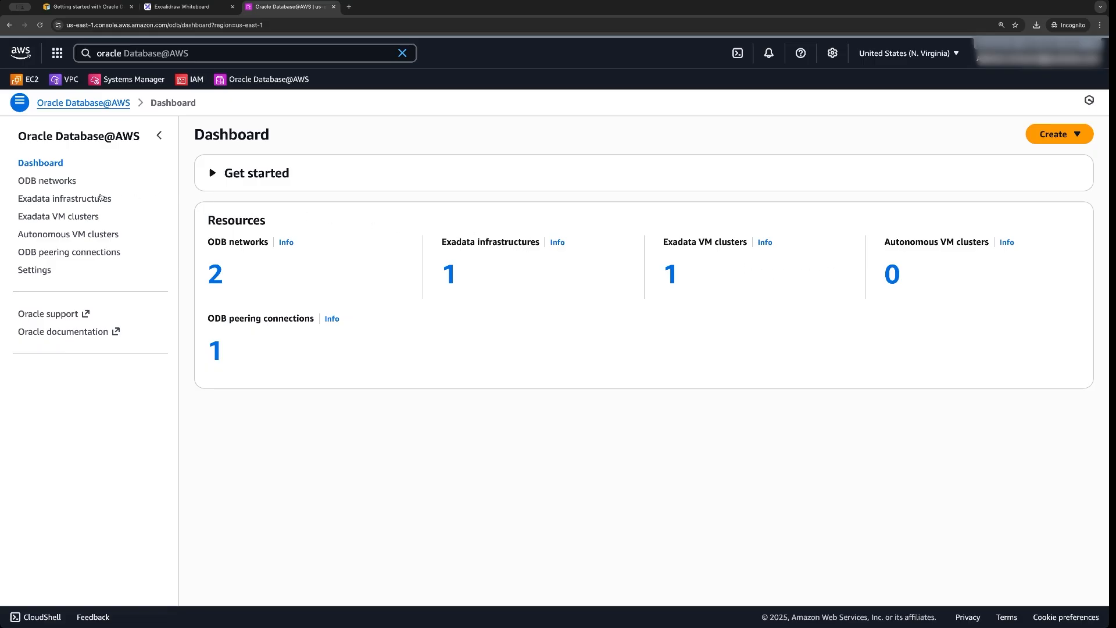
pyautogui.click(55, 183)
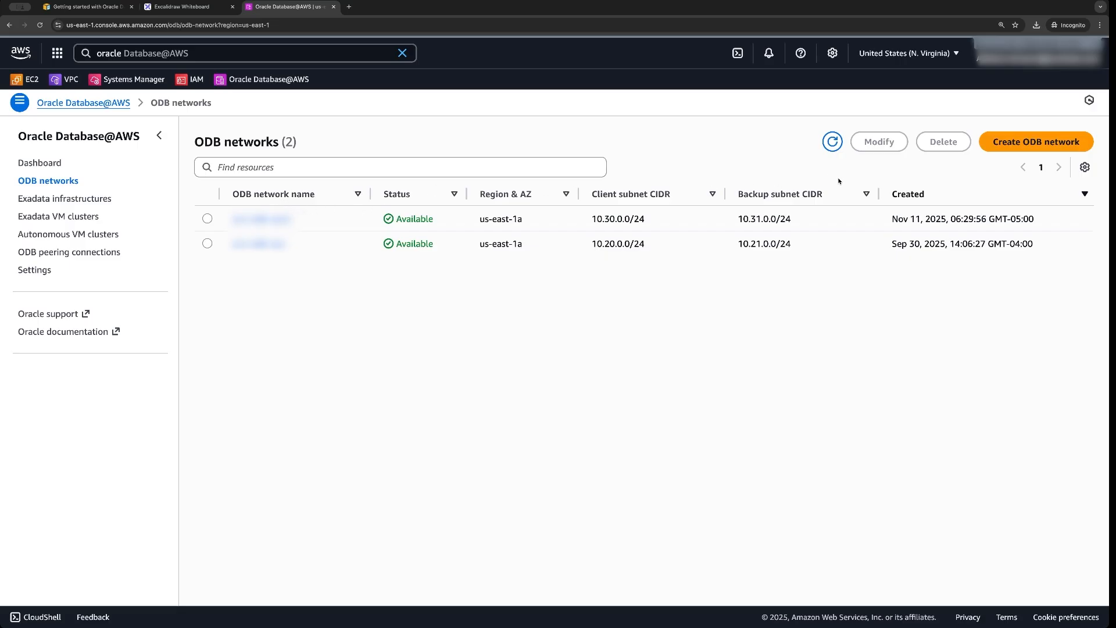
pyautogui.click(1015, 144)
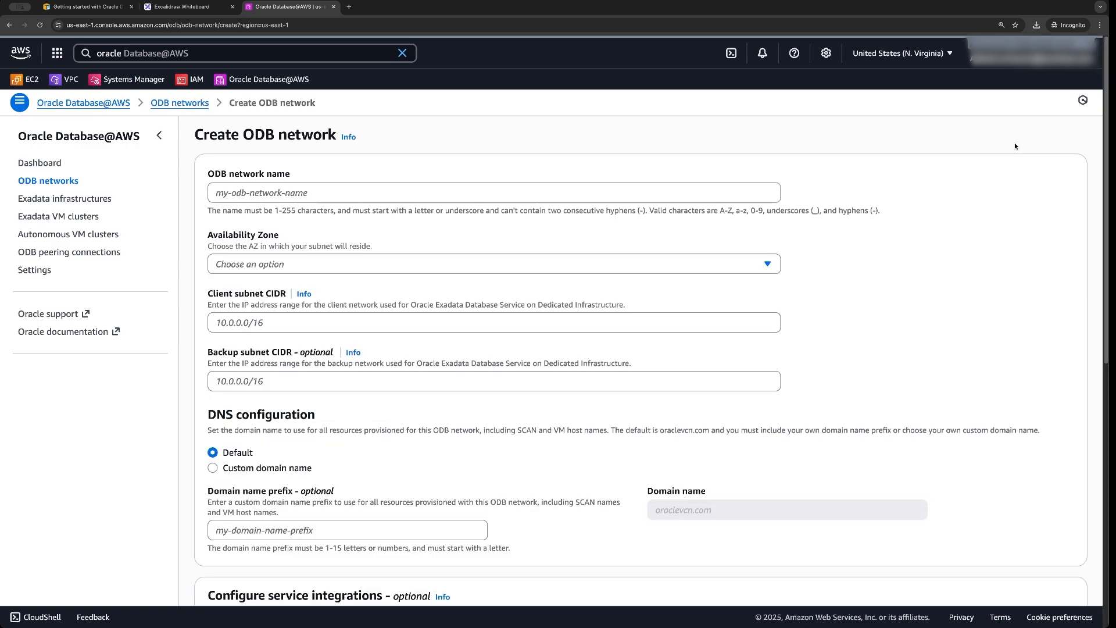
# Step: Name the ODB network odb-test-network and choose the us-east-1a Availability Zone
pyautogui.click(301, 192)
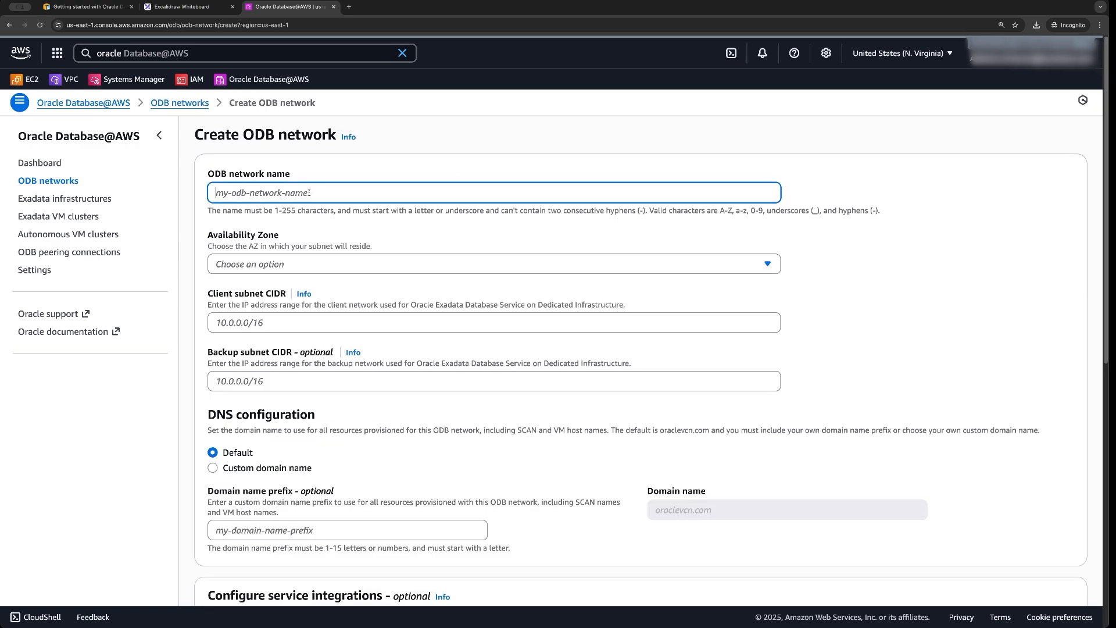
pyautogui.write('odb-test-network')
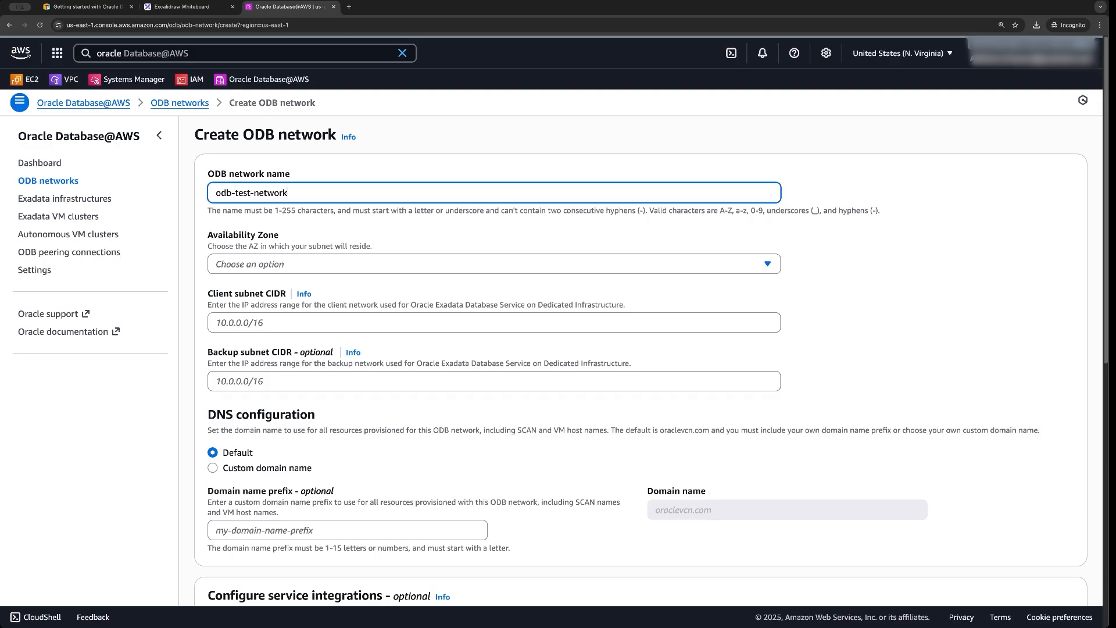
pyautogui.click(769, 265)
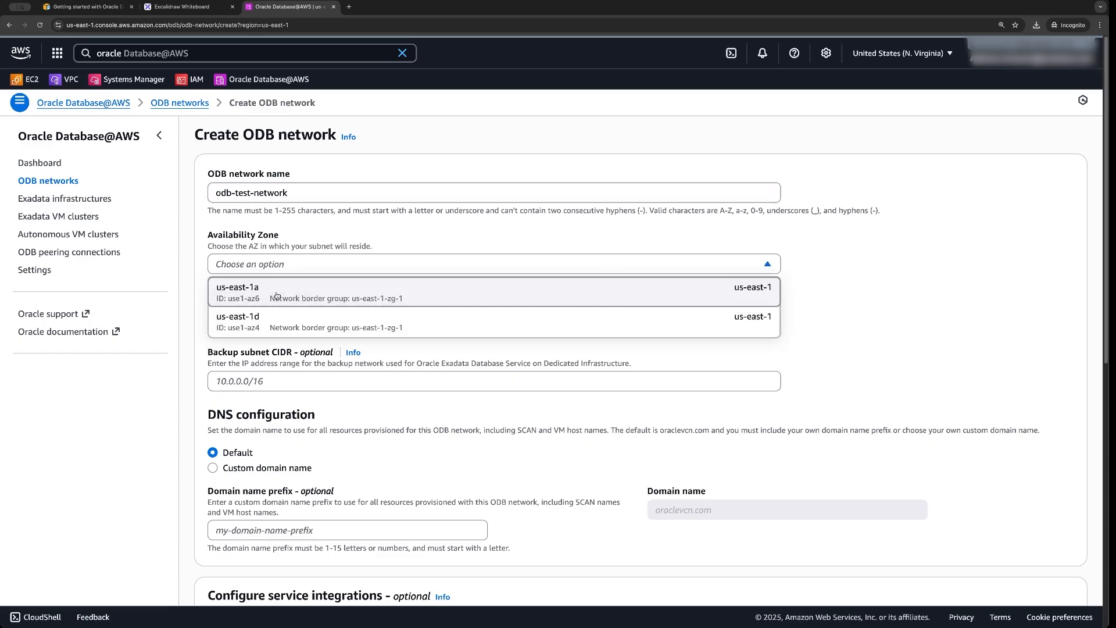
pyautogui.click(295, 295)
# Step: Set the client subnet CIDR to 10.0.50.0/24 and the backup subnet CIDR to 10.0.51.0/24
pyautogui.click(242, 325)
pyautogui.write('10.0.50.0/')
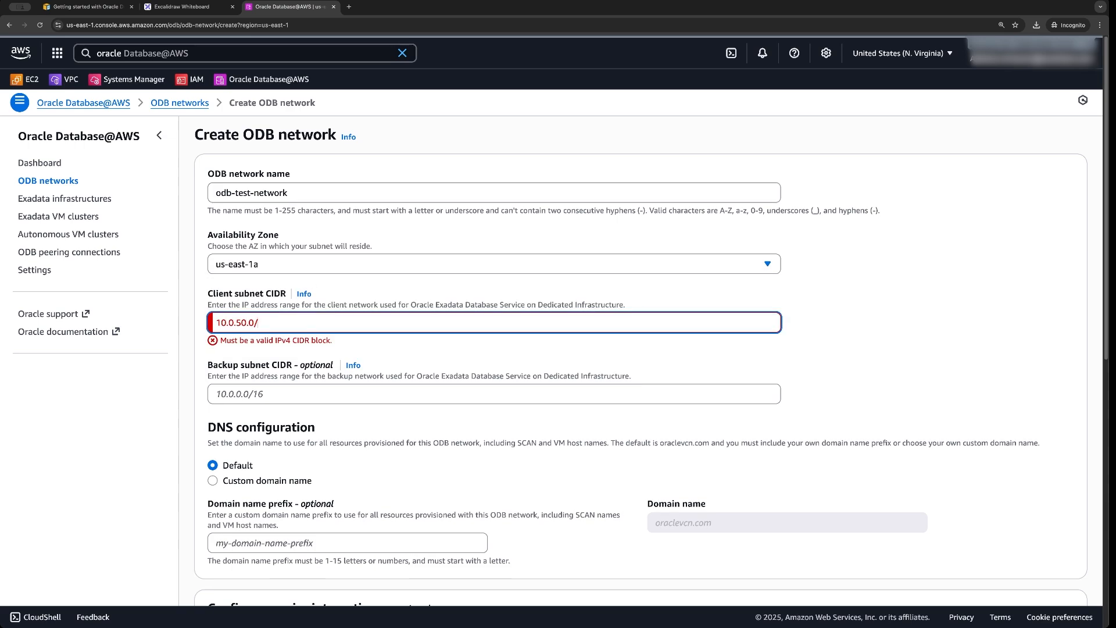
pyautogui.write('24')
pyautogui.click(277, 379)
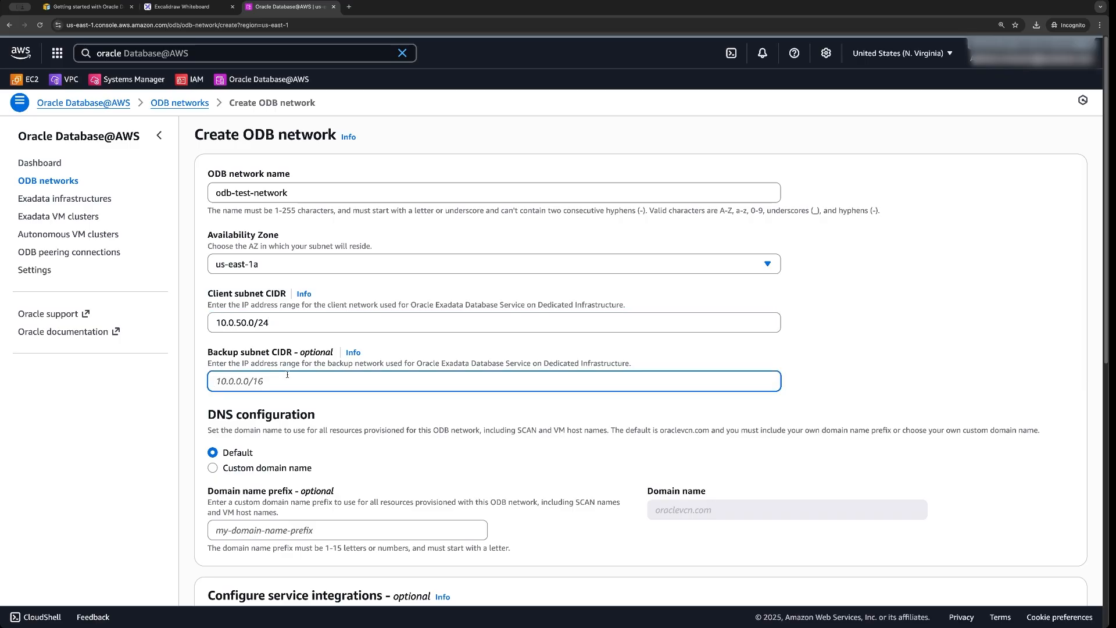
pyautogui.write('10')
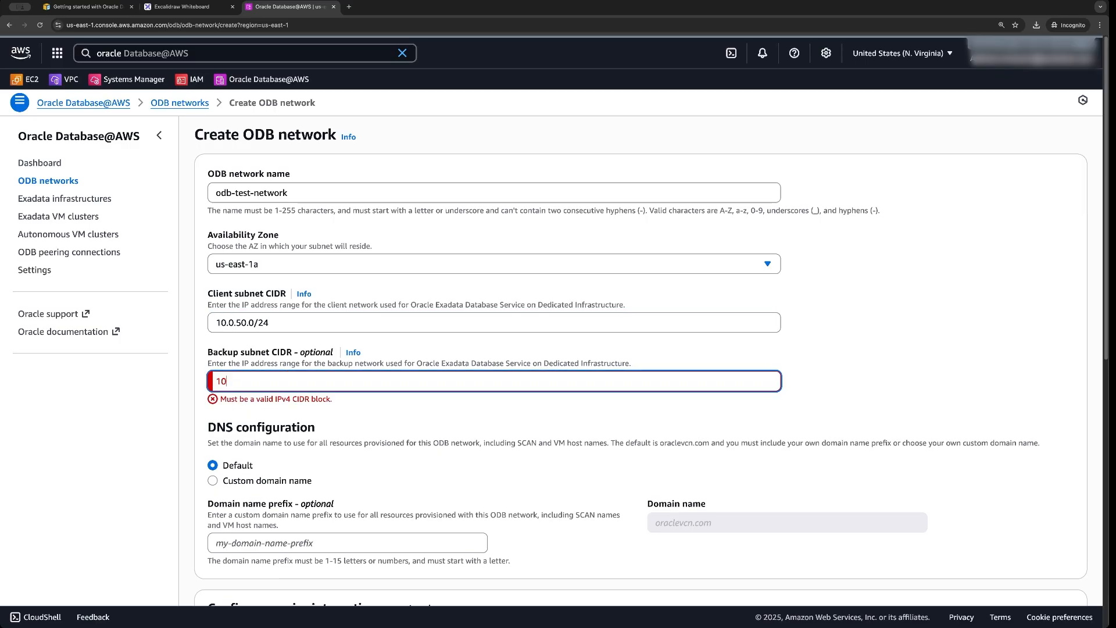
pyautogui.write('.0.51.0/24')
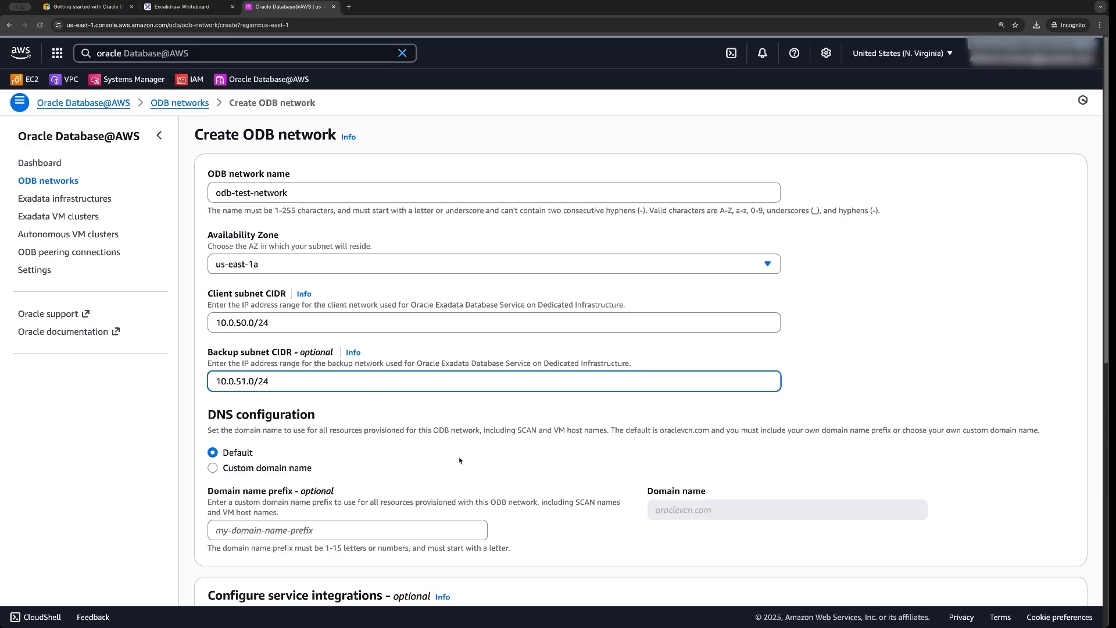
# Step: Set the domain name prefix to exaaws in the default DNS configuration
pyautogui.scroll(-1, 686, 419)
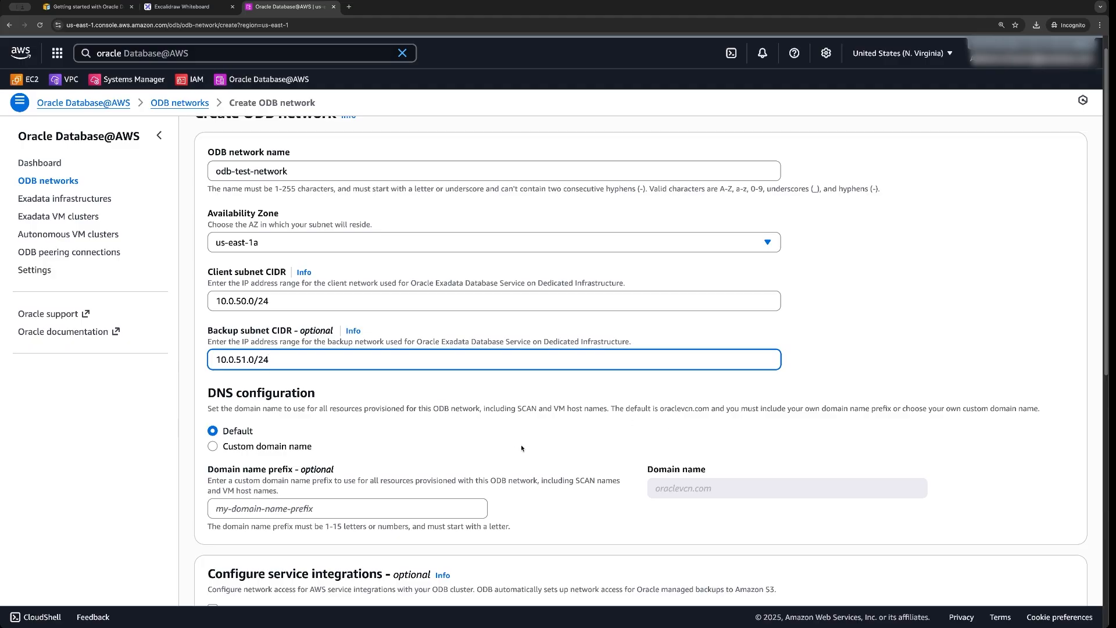
pyautogui.scroll(-1, 510, 442)
pyautogui.click(252, 476)
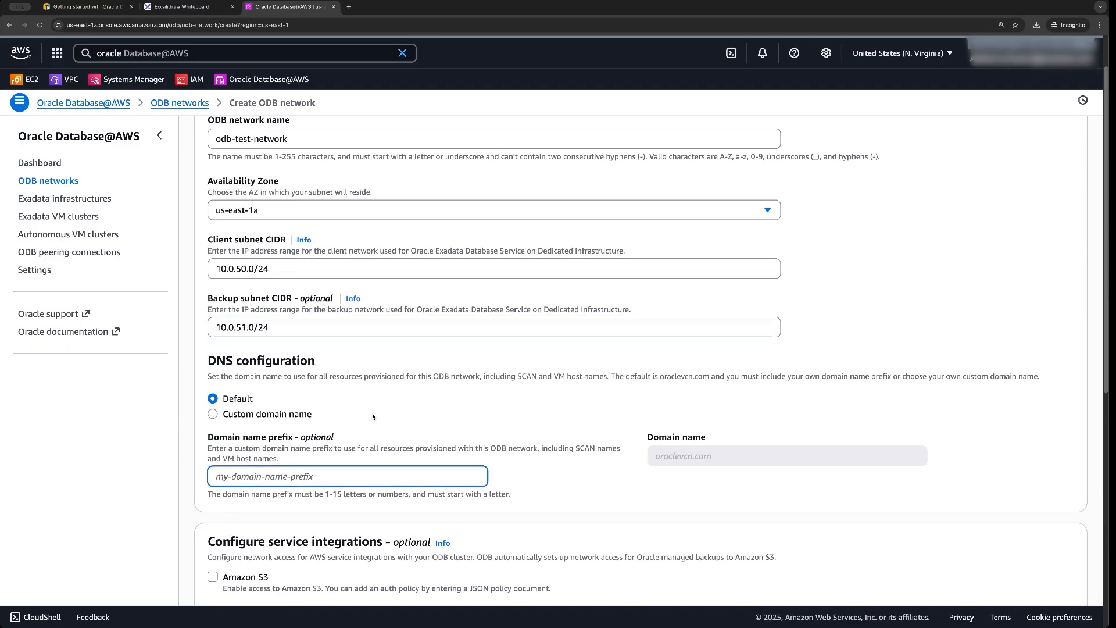
pyautogui.write('exaaws')
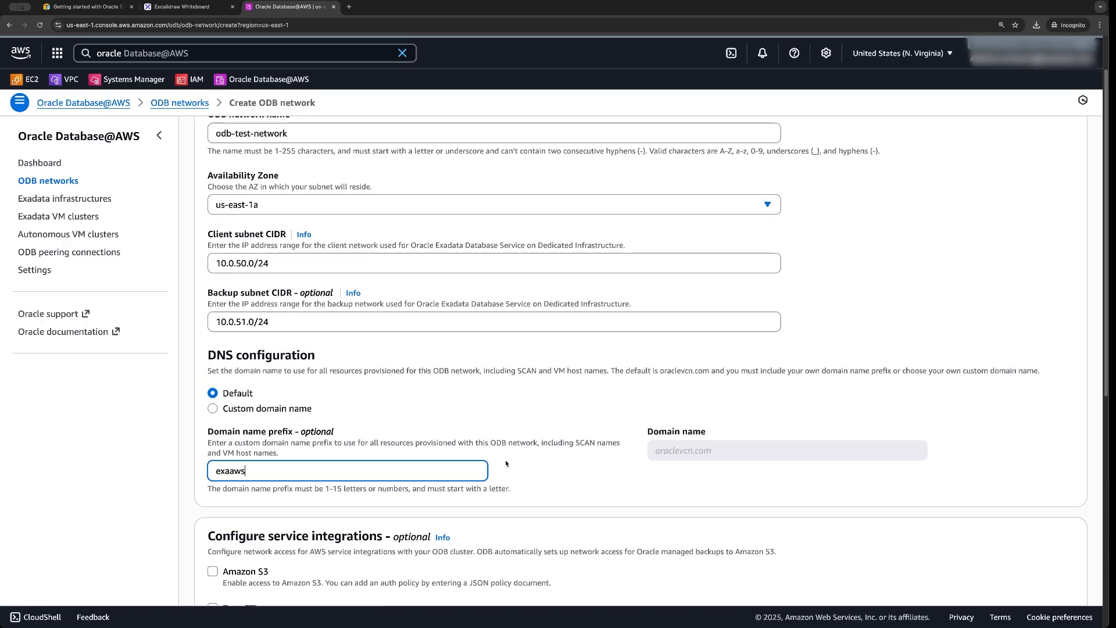
# Step: Enable the Amazon S3 service integration to view its JSON policy editor, and disable it again
pyautogui.scroll(-3, 493, 453)
pyautogui.scroll(-1, 496, 434)
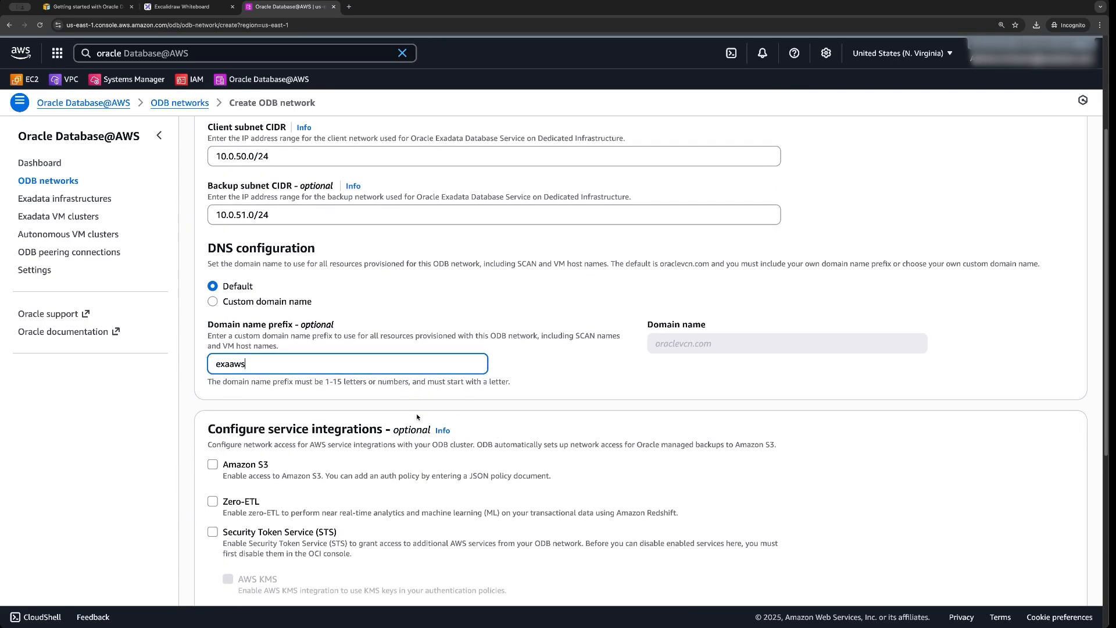
pyautogui.scroll(-1, 397, 444)
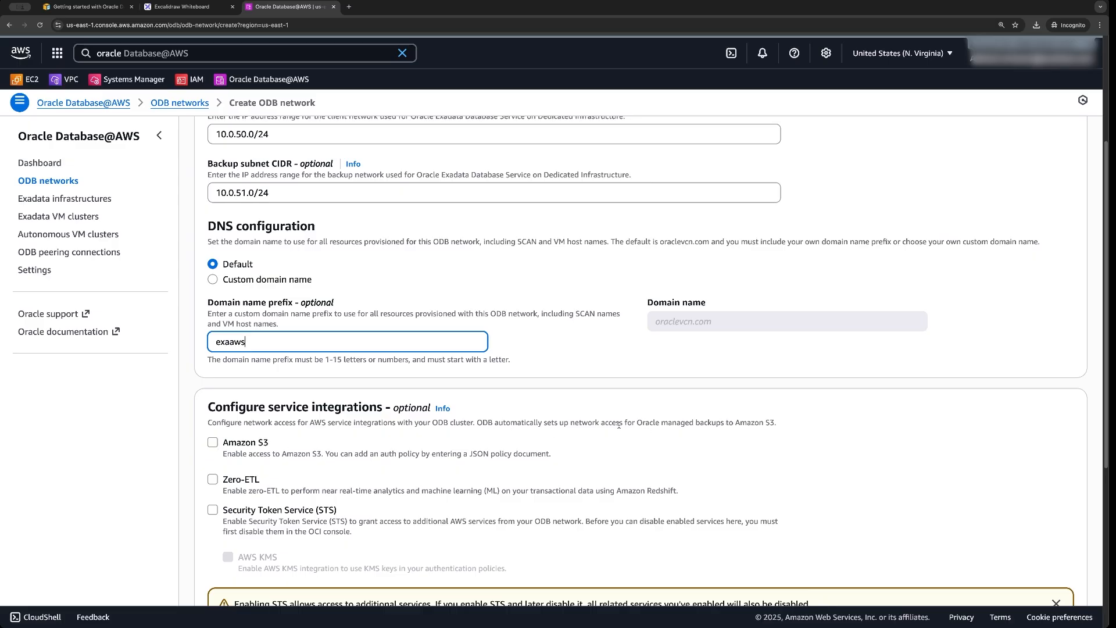
pyautogui.click(212, 443)
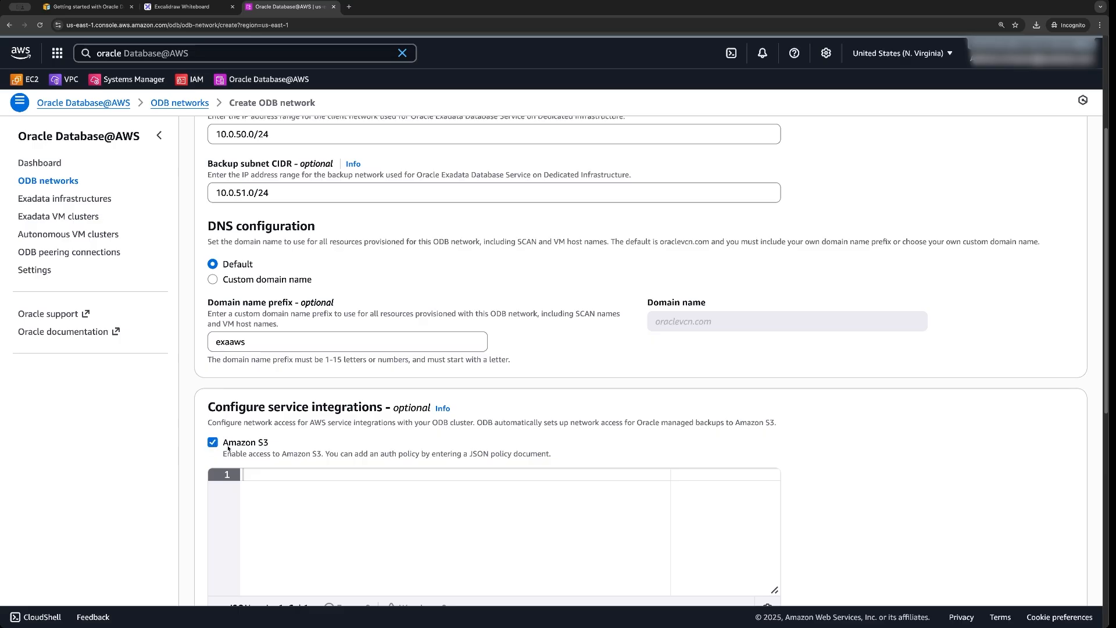
pyautogui.scroll(-3, 260, 393)
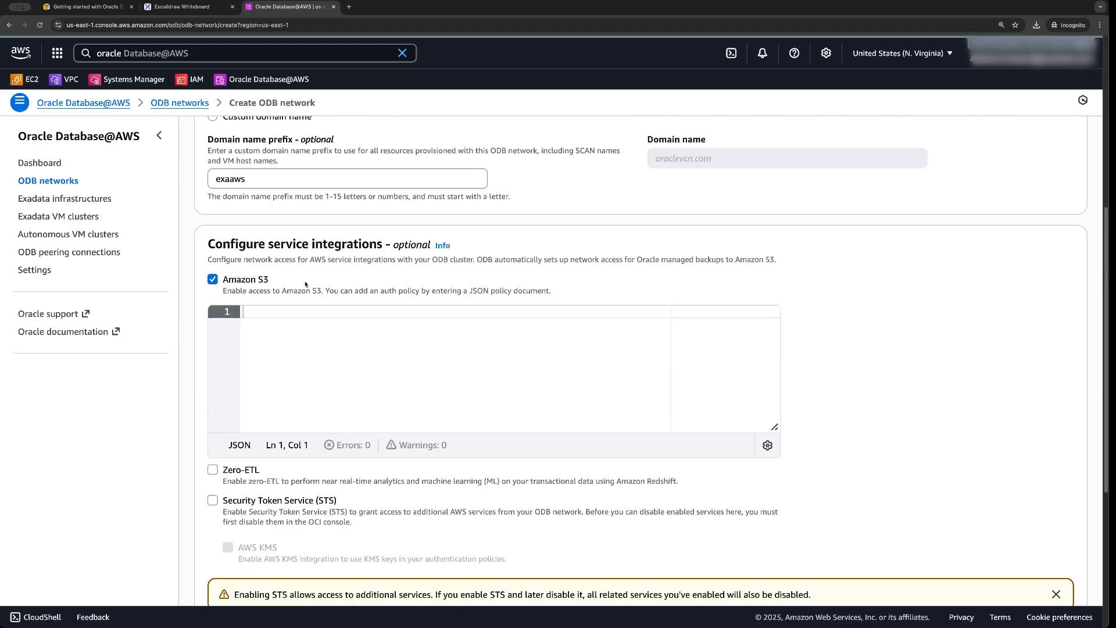
pyautogui.click(219, 279)
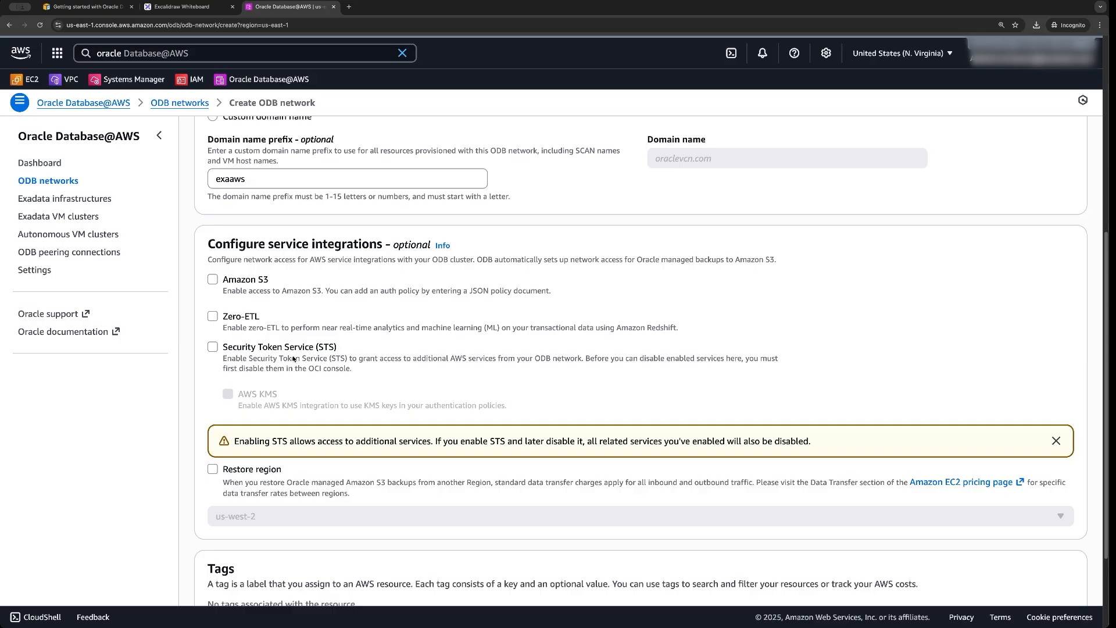
# Step: Enable the Security Token Service (STS) integration together with its AWS KMS option
pyautogui.click(213, 346)
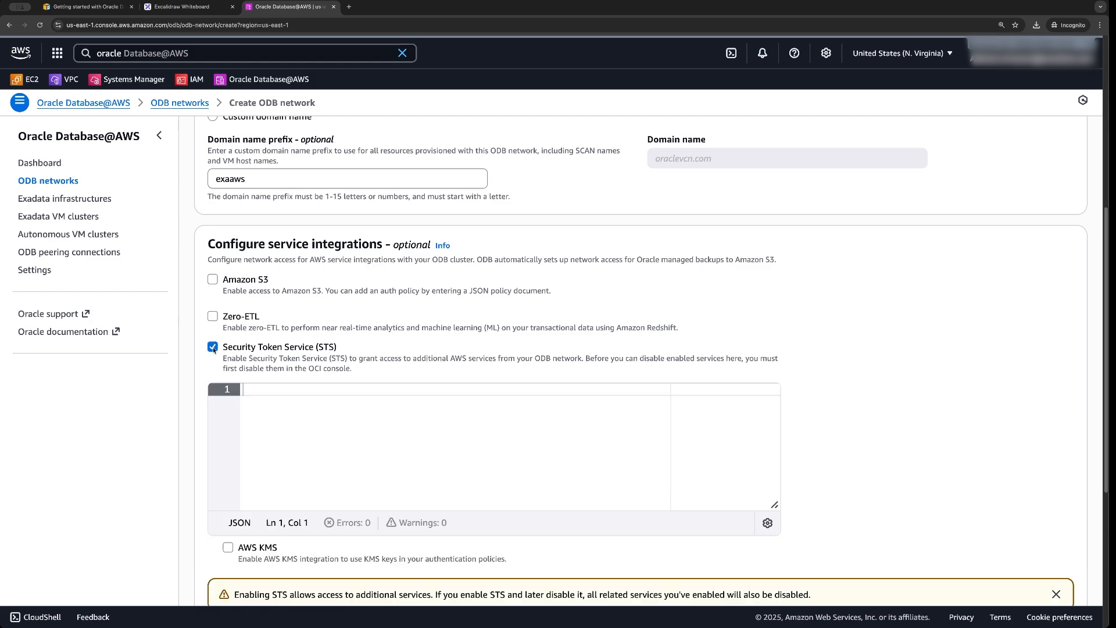
pyautogui.scroll(-1, 230, 511)
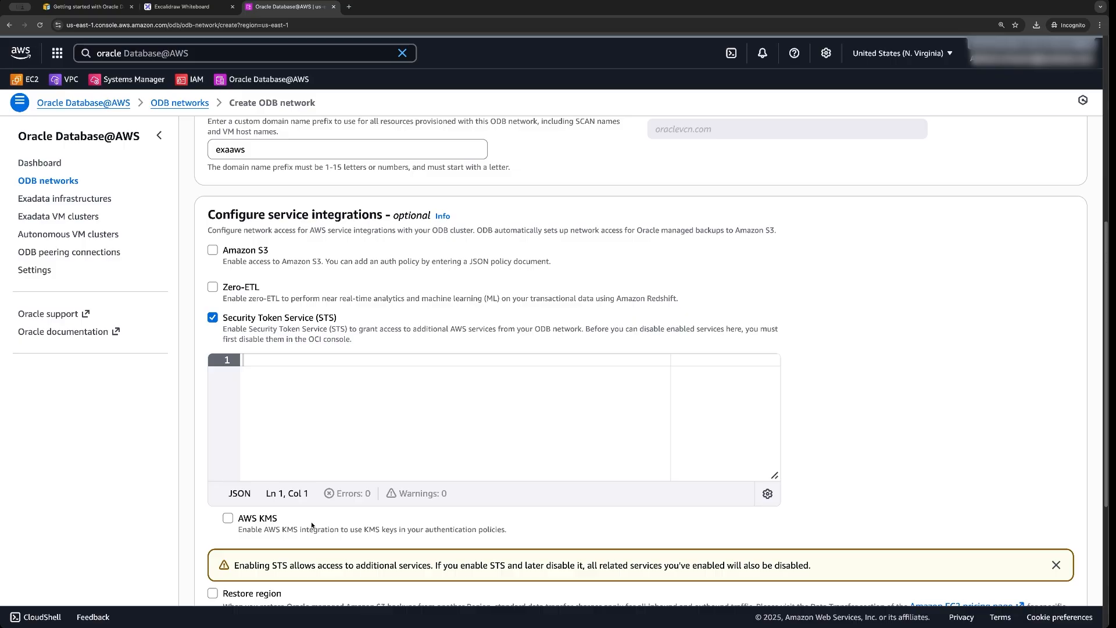
pyautogui.click(229, 519)
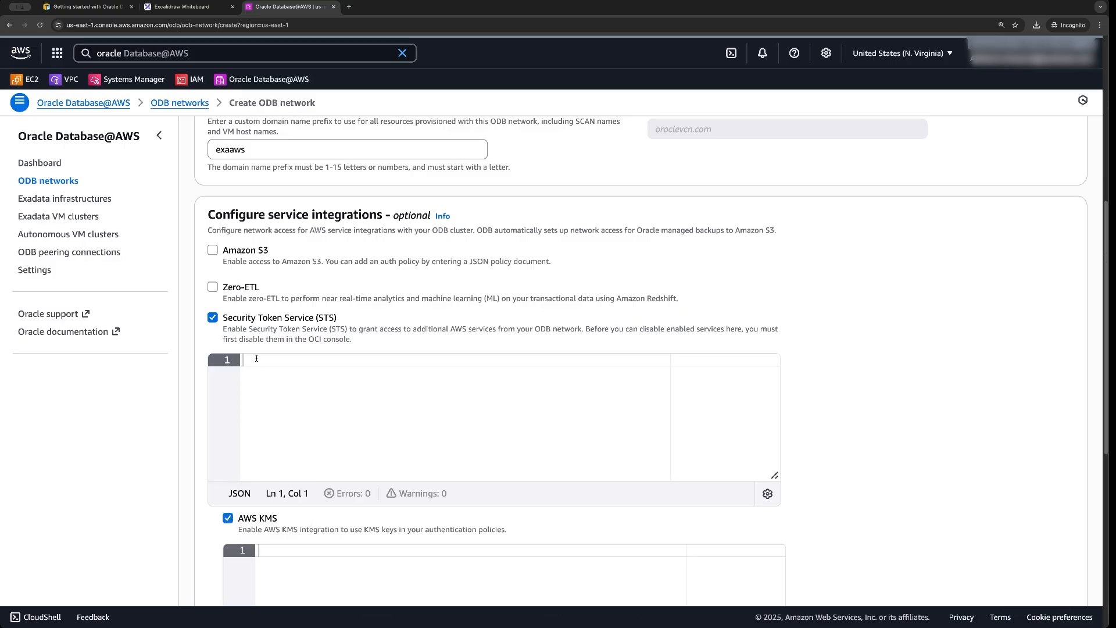
# Step: Review the remaining service integration, restore region and tag options, and create the ODB network
pyautogui.scroll(-1, 251, 342)
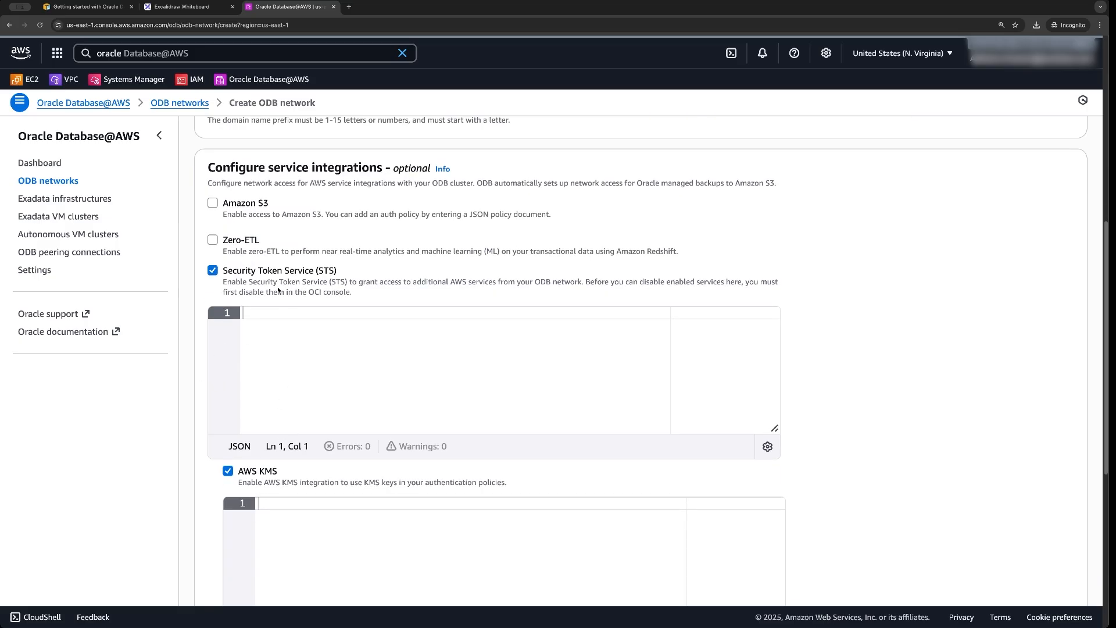
pyautogui.scroll(-2, 253, 326)
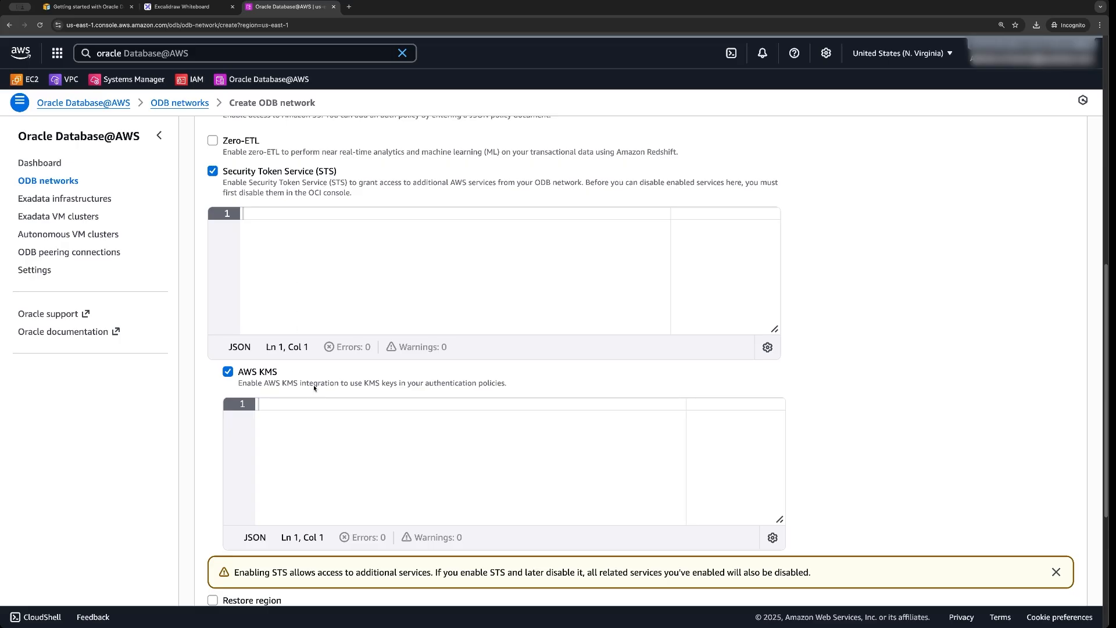
pyautogui.scroll(-2, 314, 387)
pyautogui.scroll(-3, 305, 364)
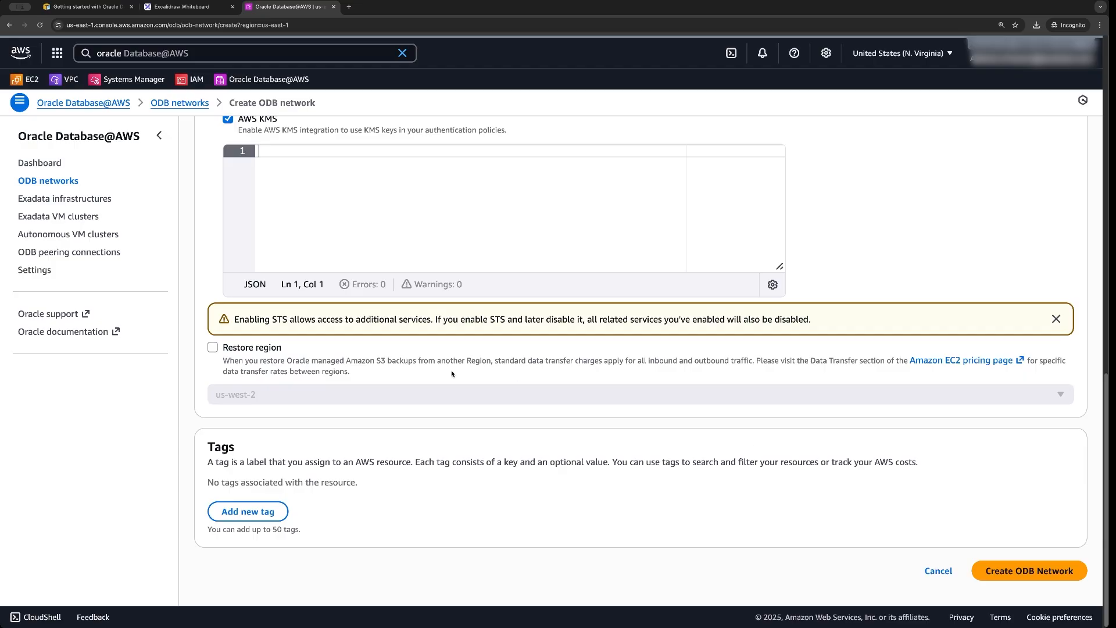
pyautogui.click(1020, 572)
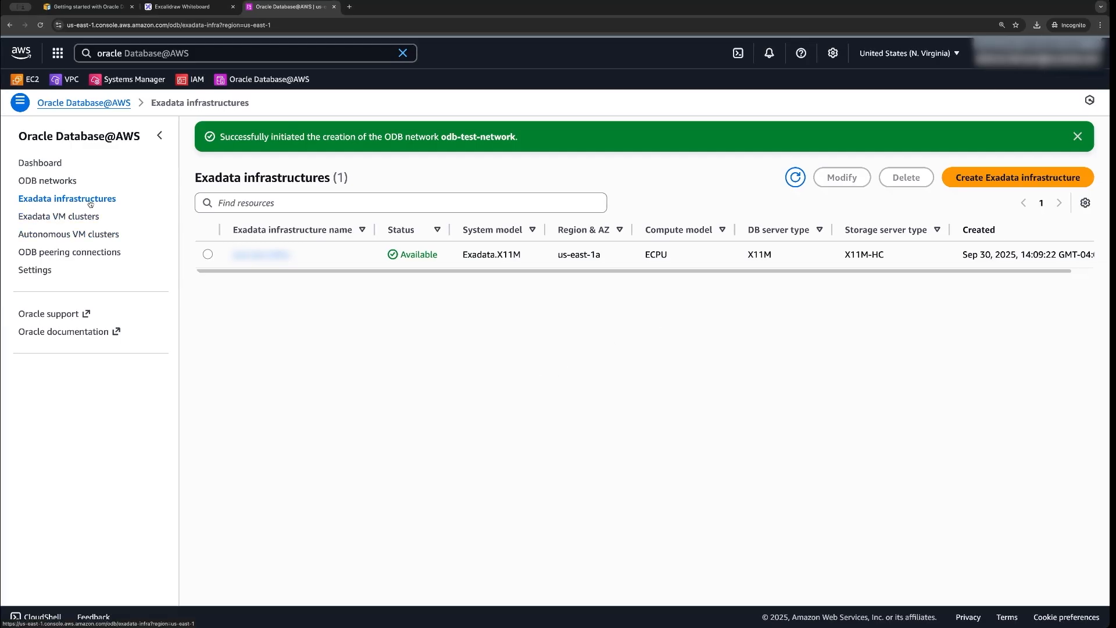
# Step: Start a new Exadata infrastructure named myexa-infra, keeping us-east-1a as its Availability Zone, and continue to the infrastructure configuration
pyautogui.click(991, 182)
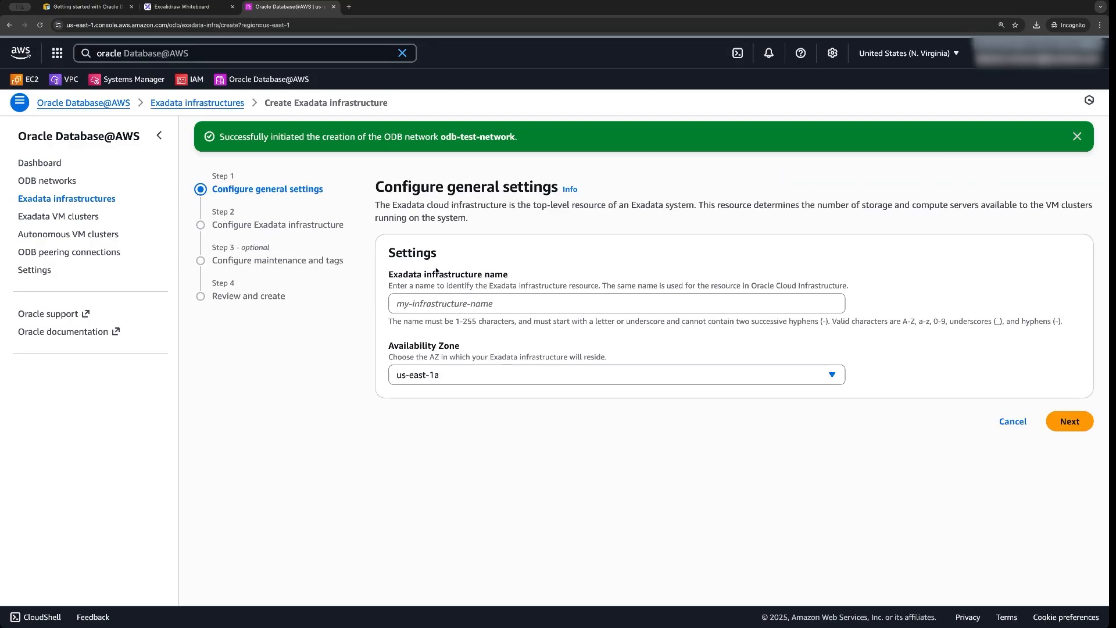
pyautogui.click(449, 300)
pyautogui.write('my')
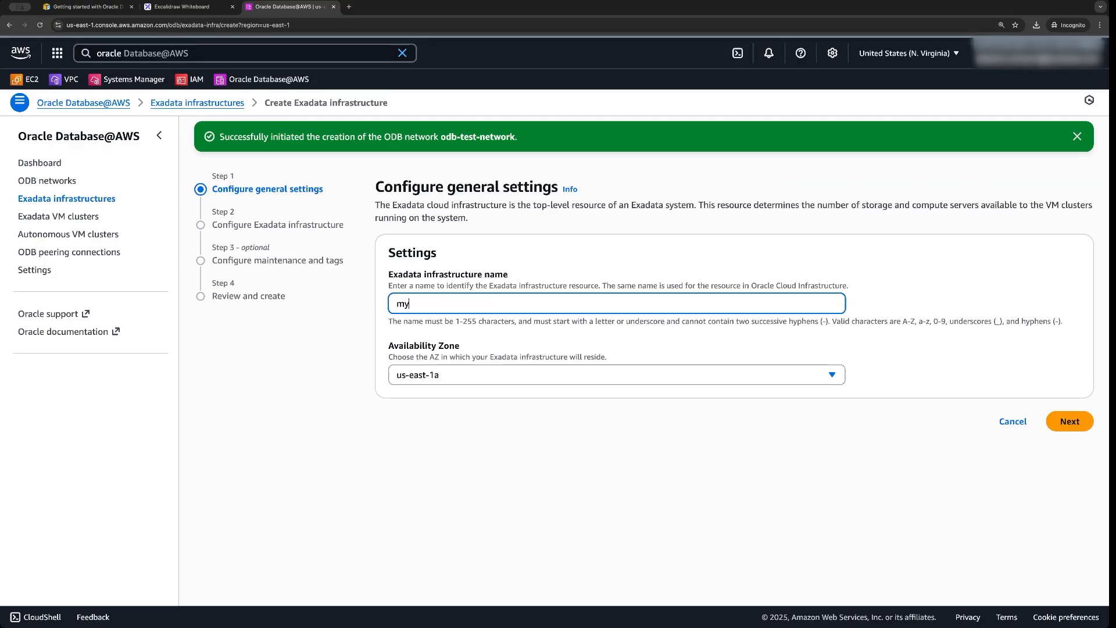
pyautogui.write('exa-infra')
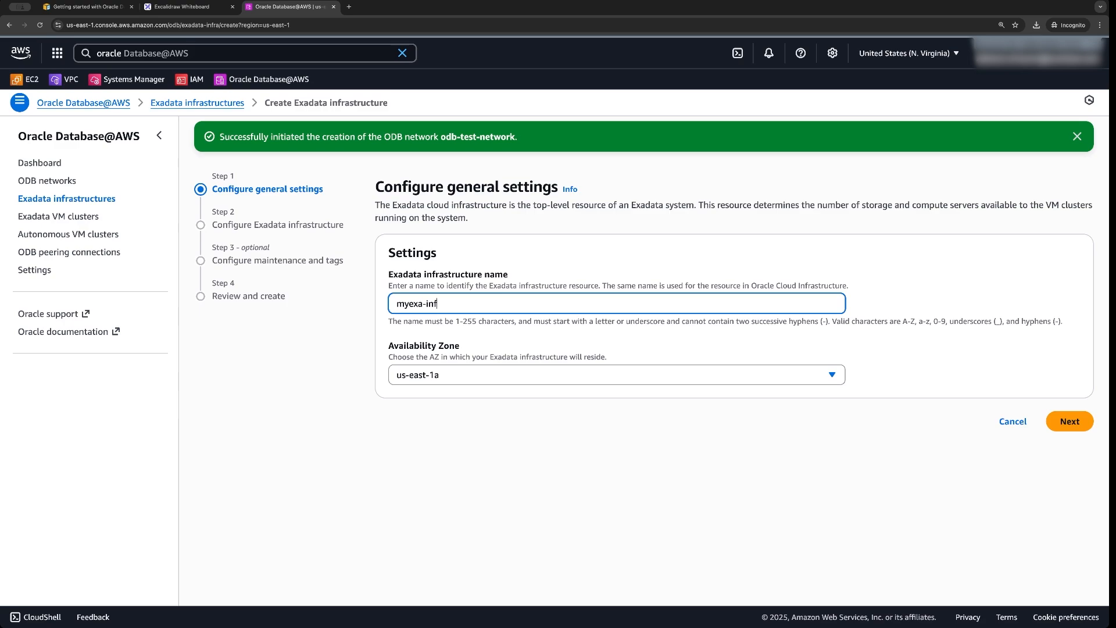
pyautogui.click(481, 376)
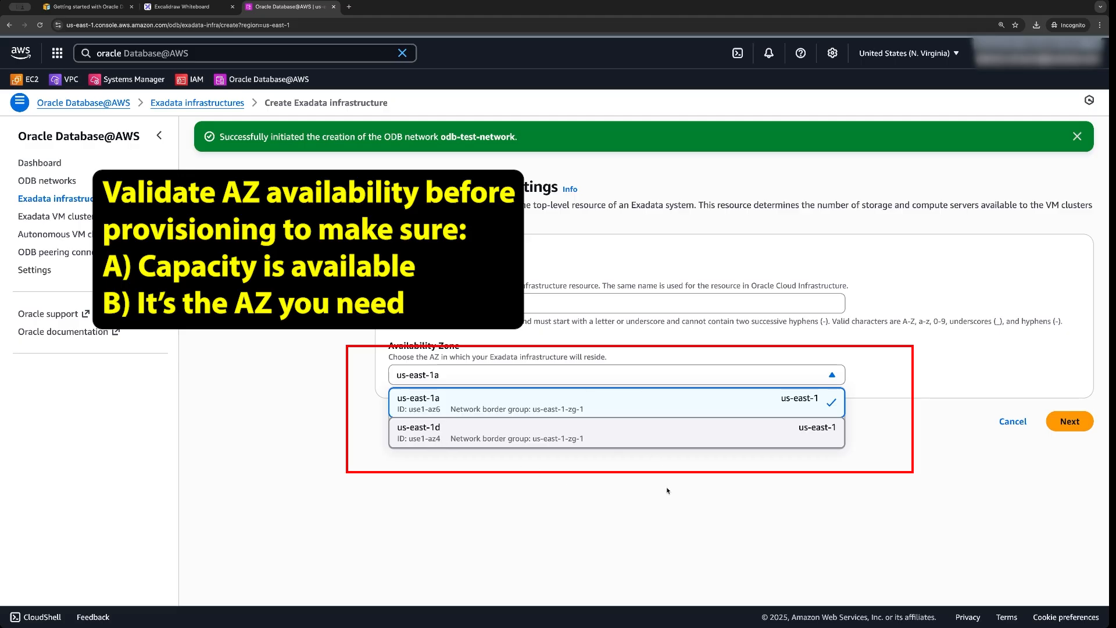
pyautogui.click(696, 476)
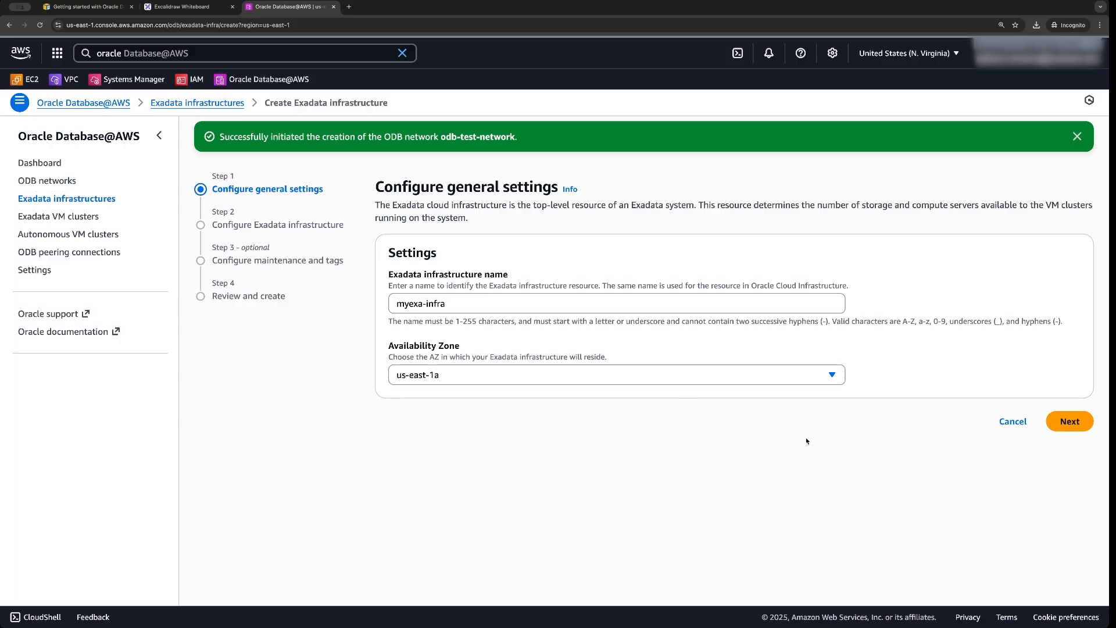
pyautogui.click(1074, 422)
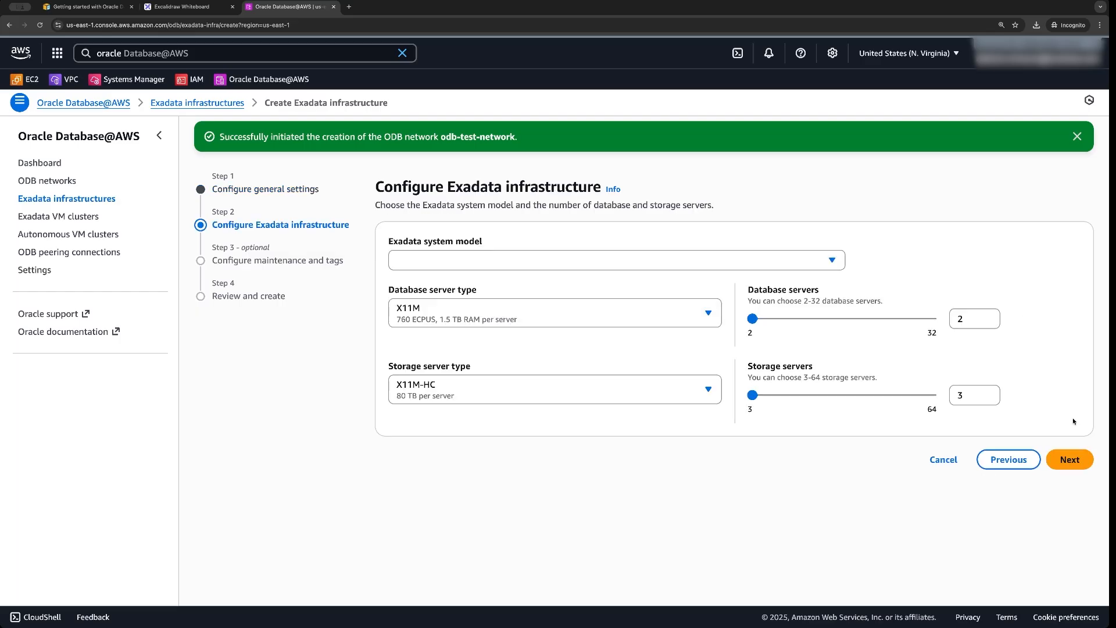
# Step: Choose the Exadata.X11M system model with 3 database servers and 5 storage servers, and continue to the maintenance settings
pyautogui.click(794, 262)
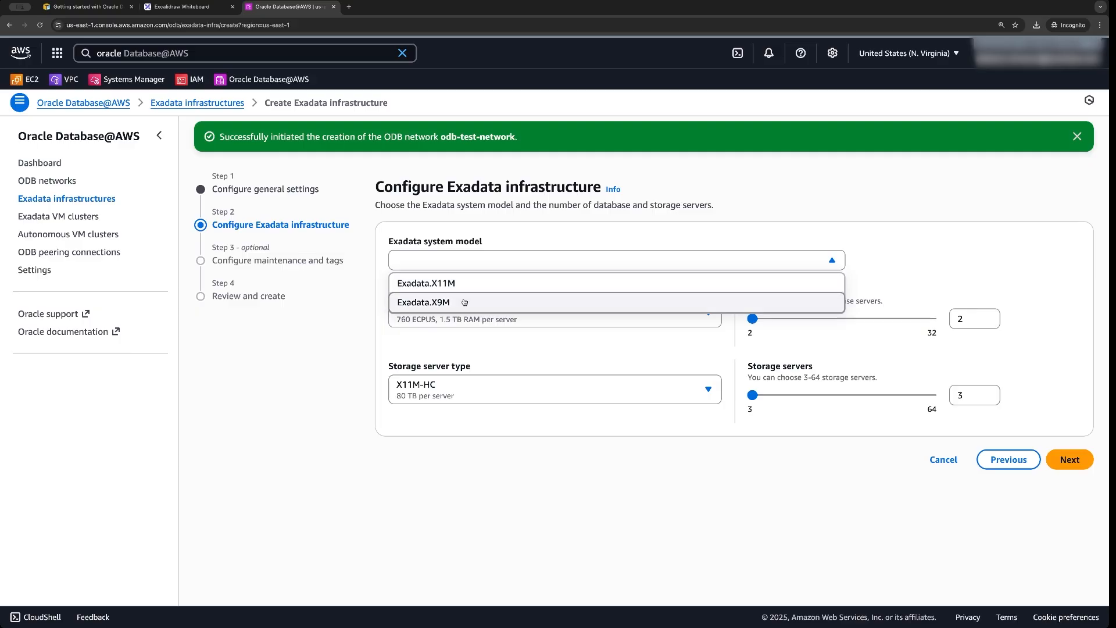
pyautogui.click(432, 284)
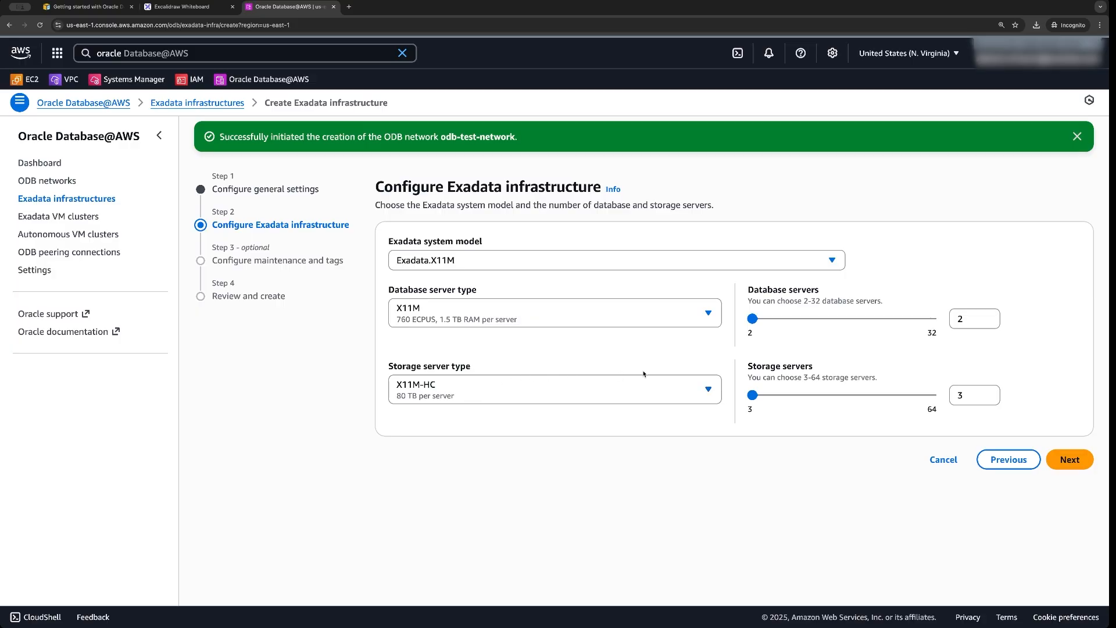
pyautogui.moveTo(752, 395); pyautogui.dragTo(760, 396)
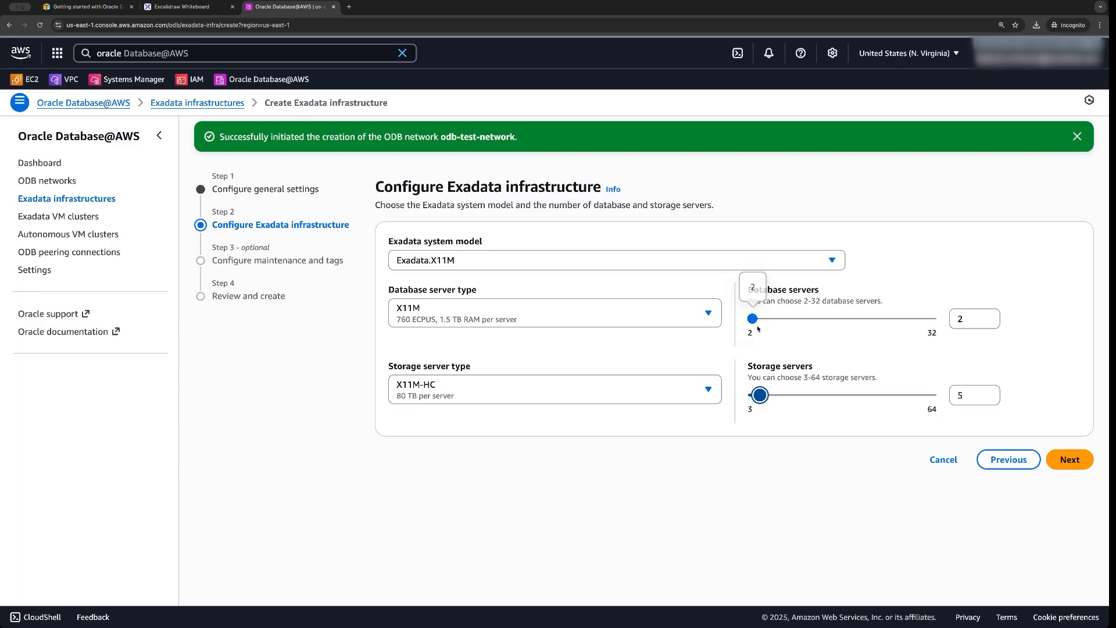
pyautogui.moveTo(752, 319); pyautogui.dragTo(772, 322)
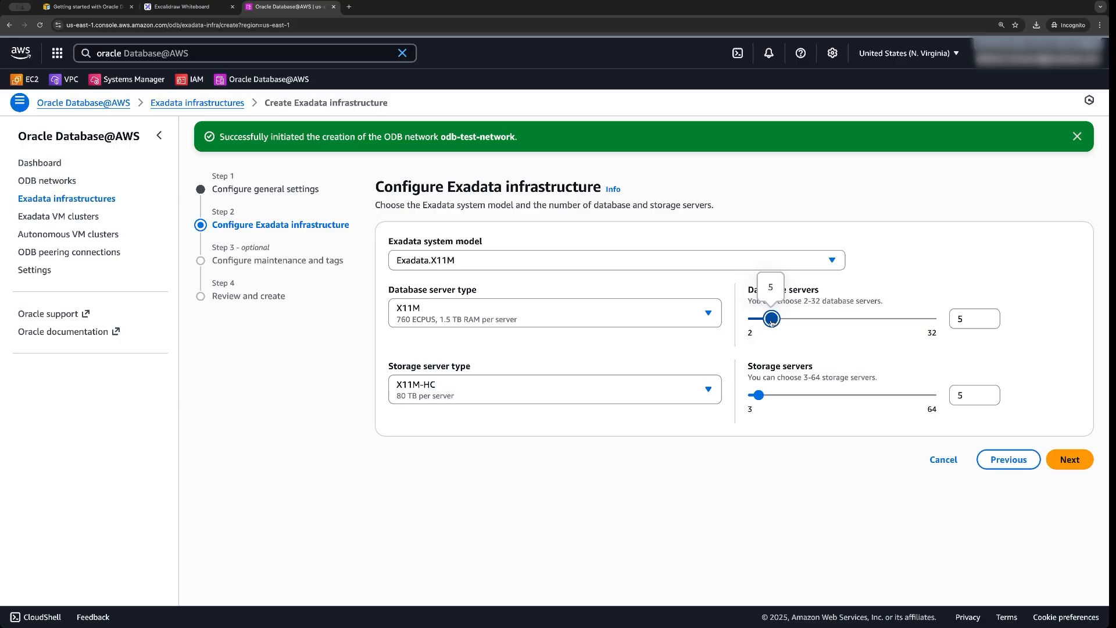
pyautogui.moveTo(770, 318); pyautogui.dragTo(758, 318)
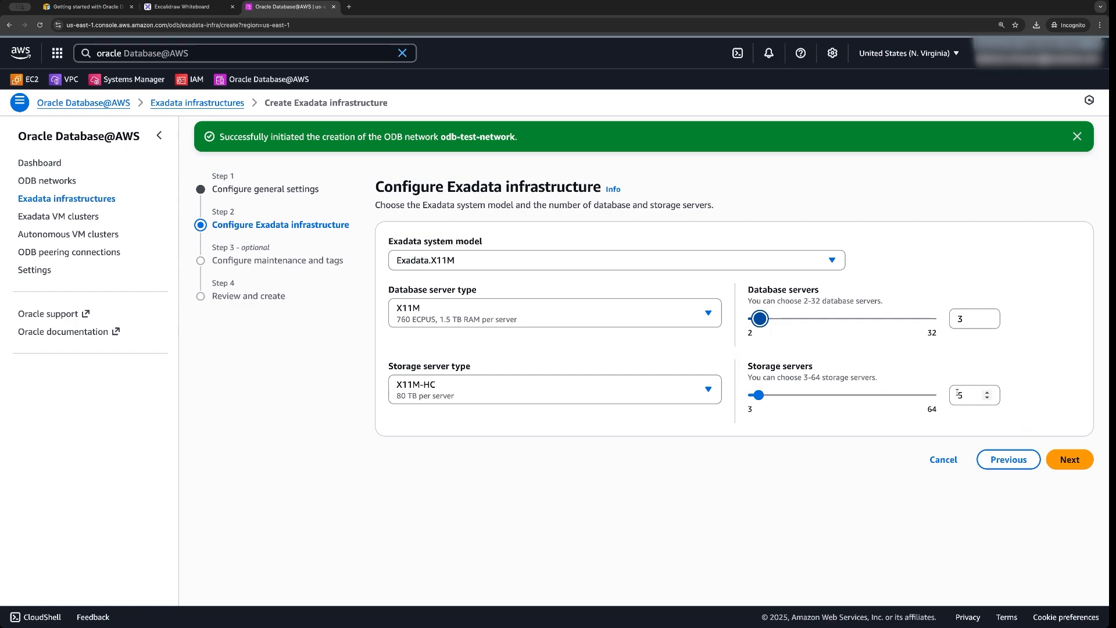
pyautogui.click(1071, 460)
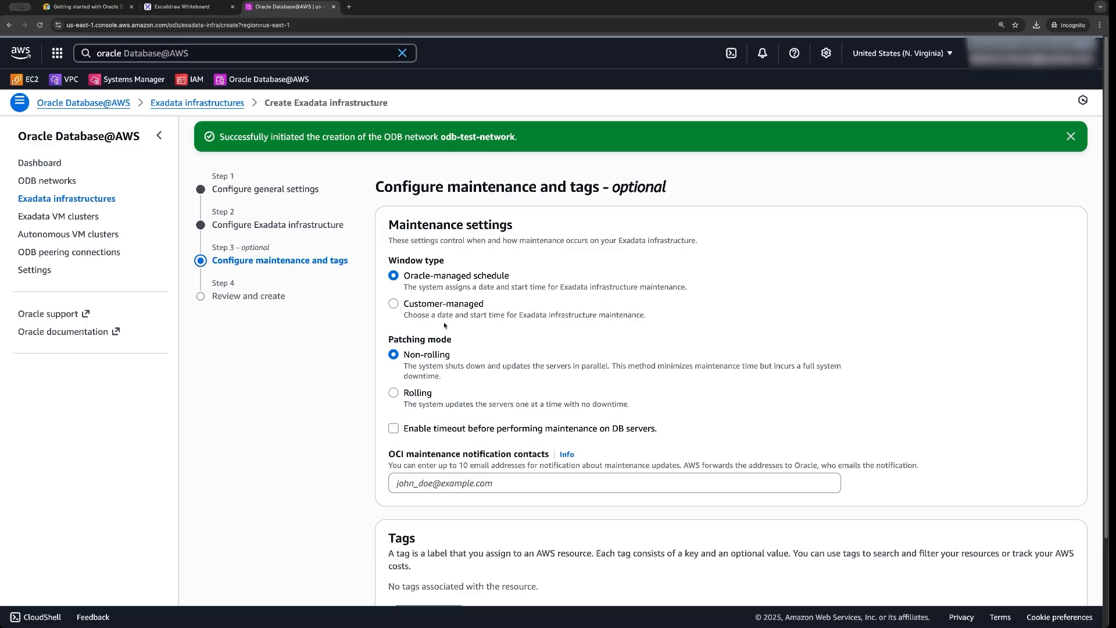
# Step: Set the patching mode to Rolling under the Oracle-managed schedule, and continue to the review page
pyautogui.click(418, 393)
pyautogui.scroll(-2, 522, 404)
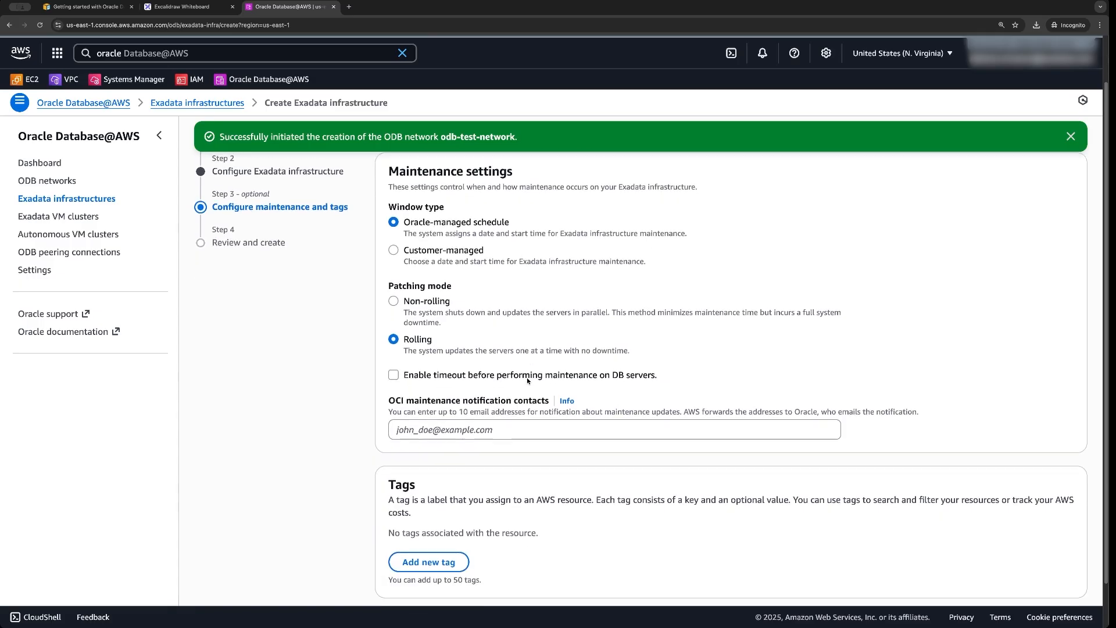
pyautogui.scroll(-1, 962, 479)
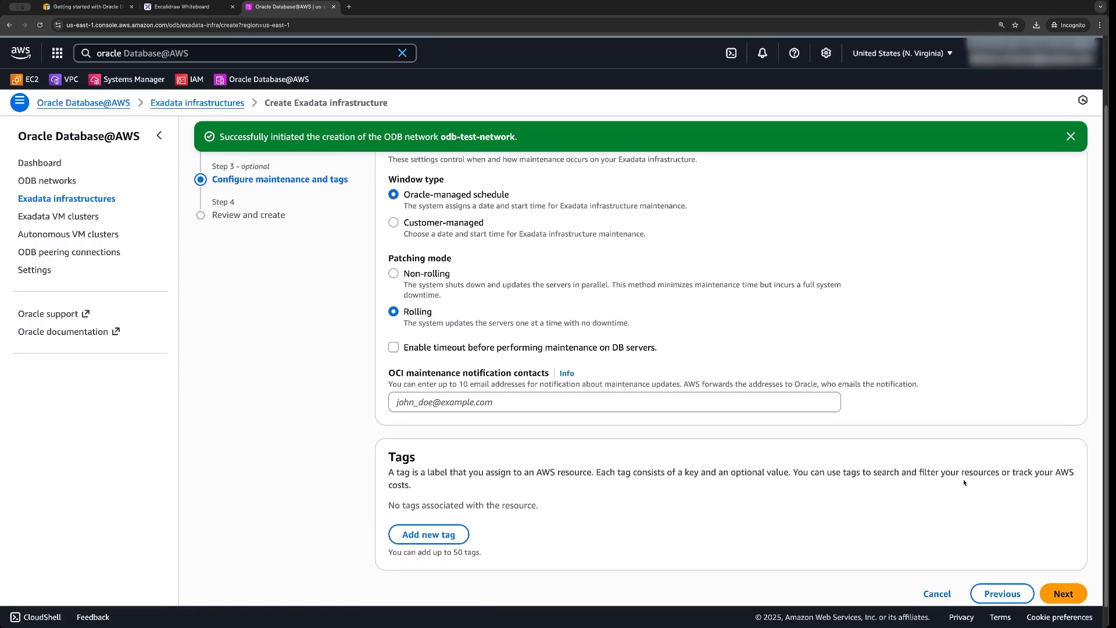
pyautogui.click(1063, 588)
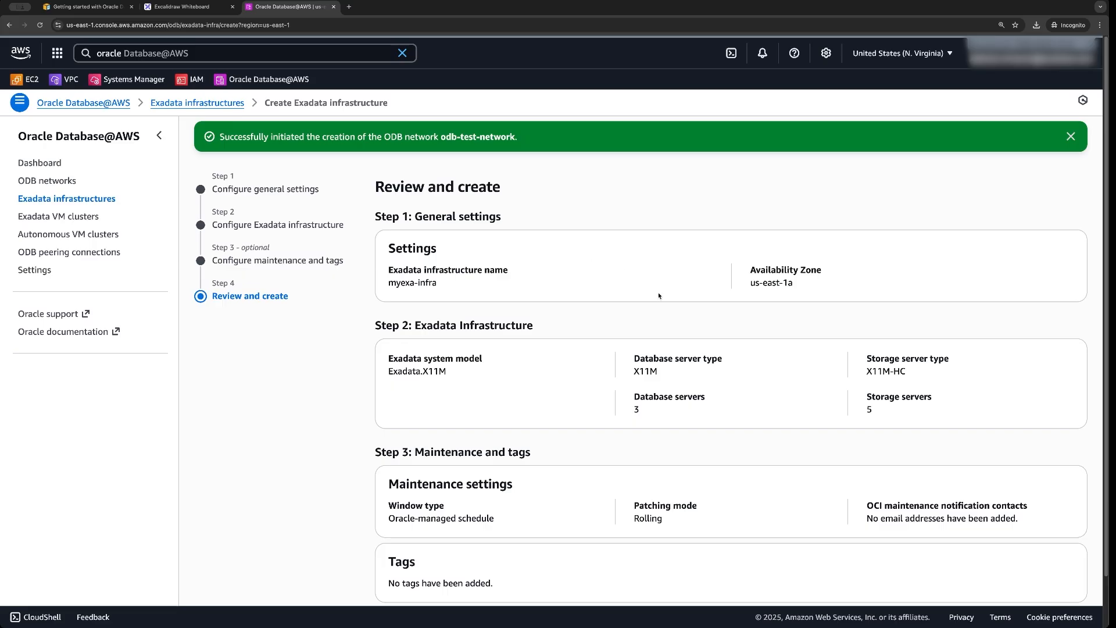
# Step: Review the general, server and maintenance settings of the Exadata infrastructure, and dismiss the ODB network creation notification
pyautogui.scroll(-1, 659, 296)
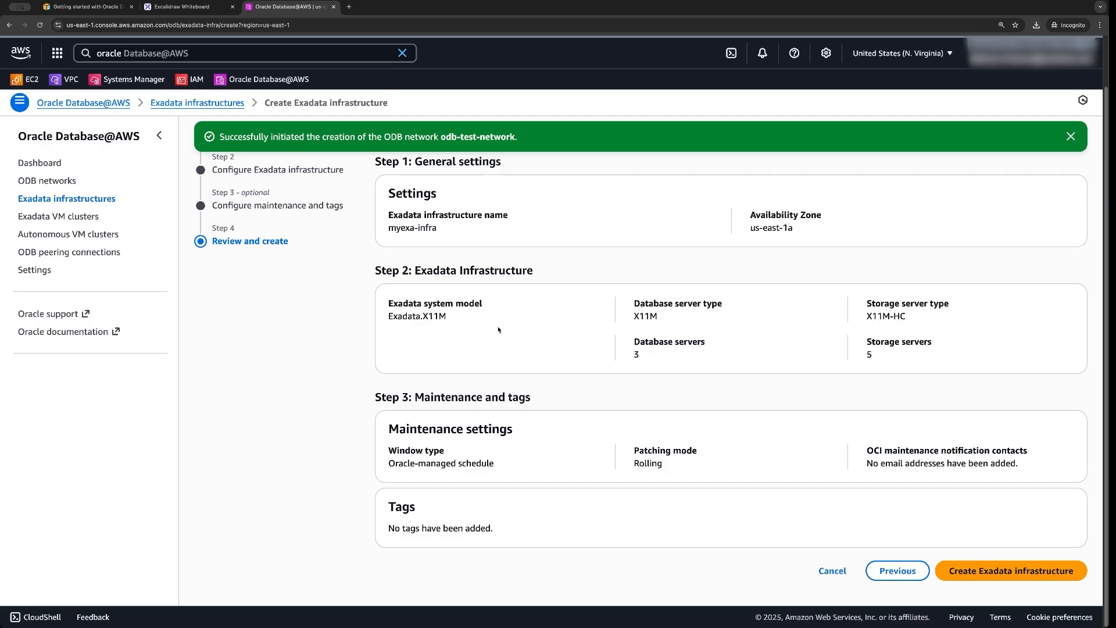
pyautogui.scroll(1, 499, 329)
pyautogui.scroll(1, 498, 329)
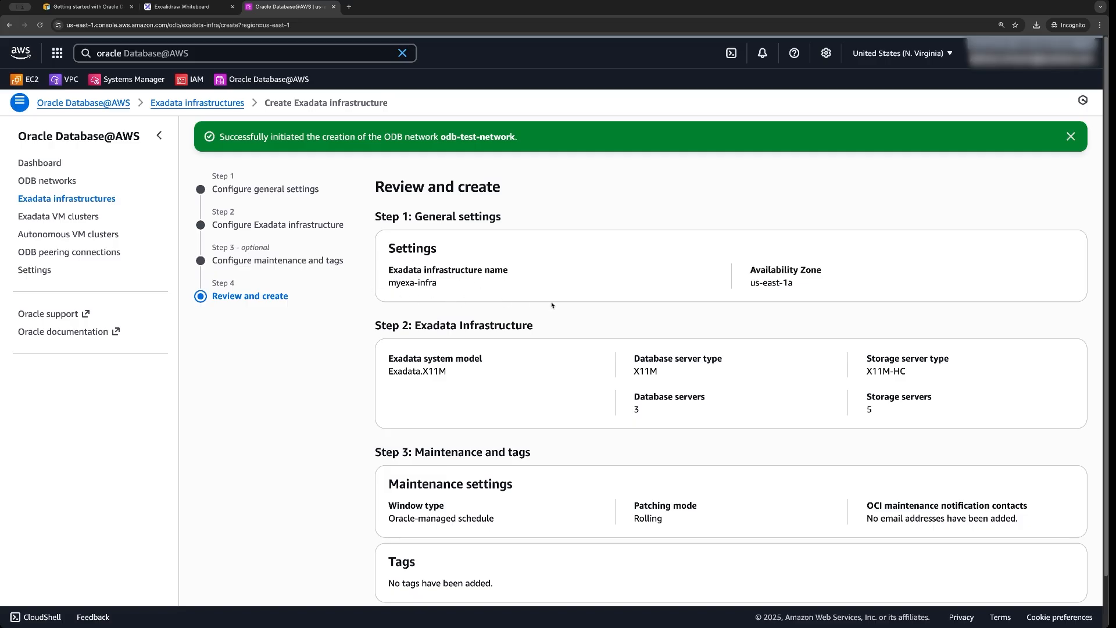
pyautogui.scroll(-2, 576, 314)
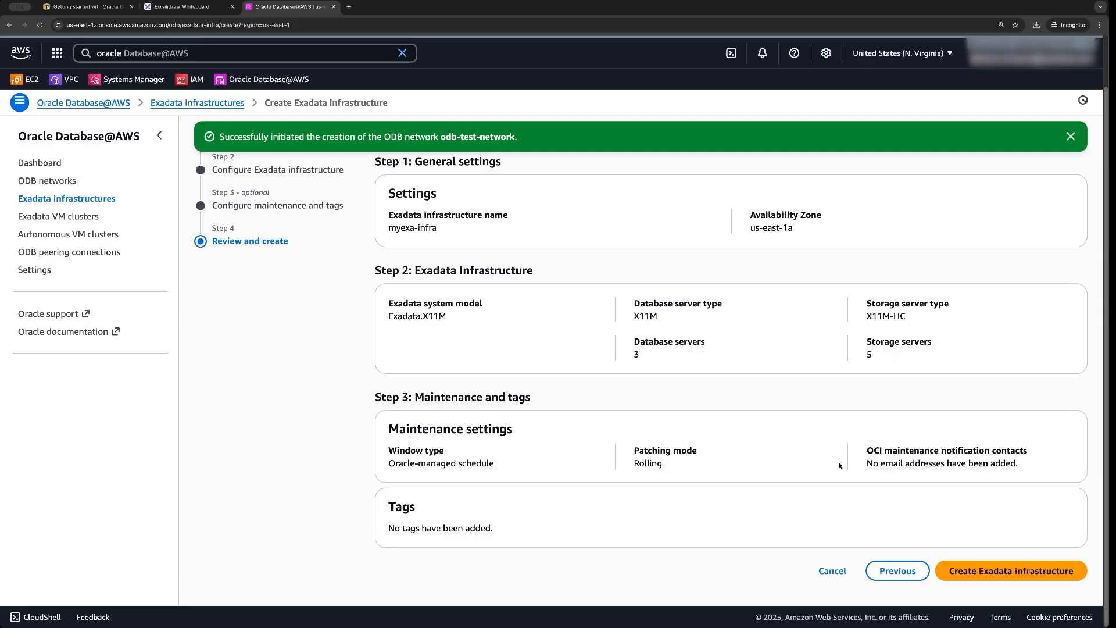
pyautogui.click(1070, 136)
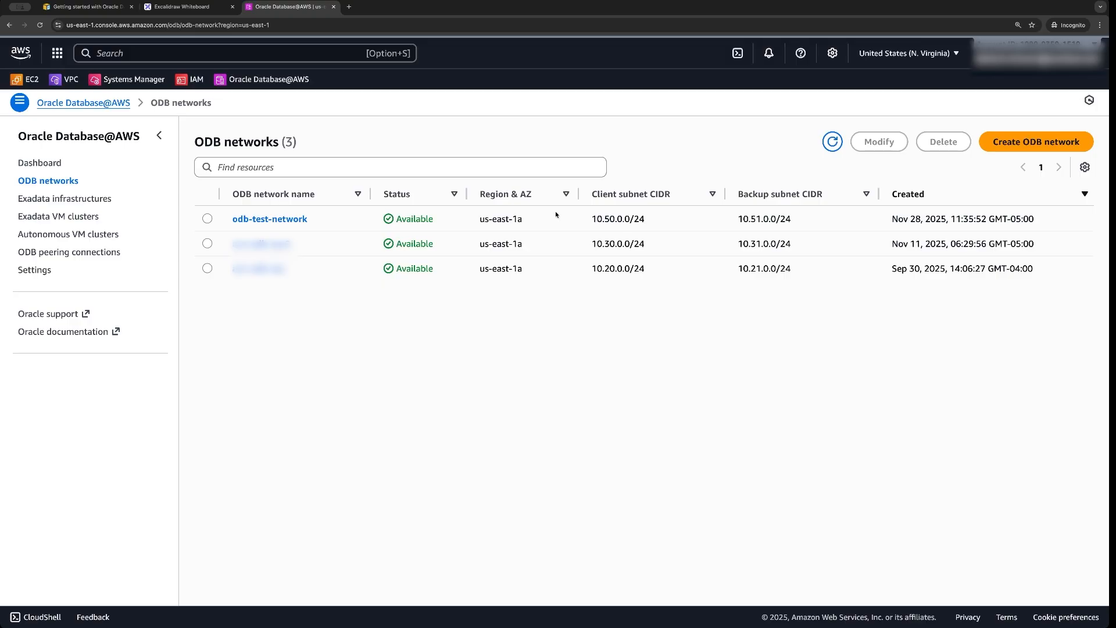
# Step: Open the details of odb-test-network and examine its summary, network configuration and service integration statuses
pyautogui.click(269, 219)
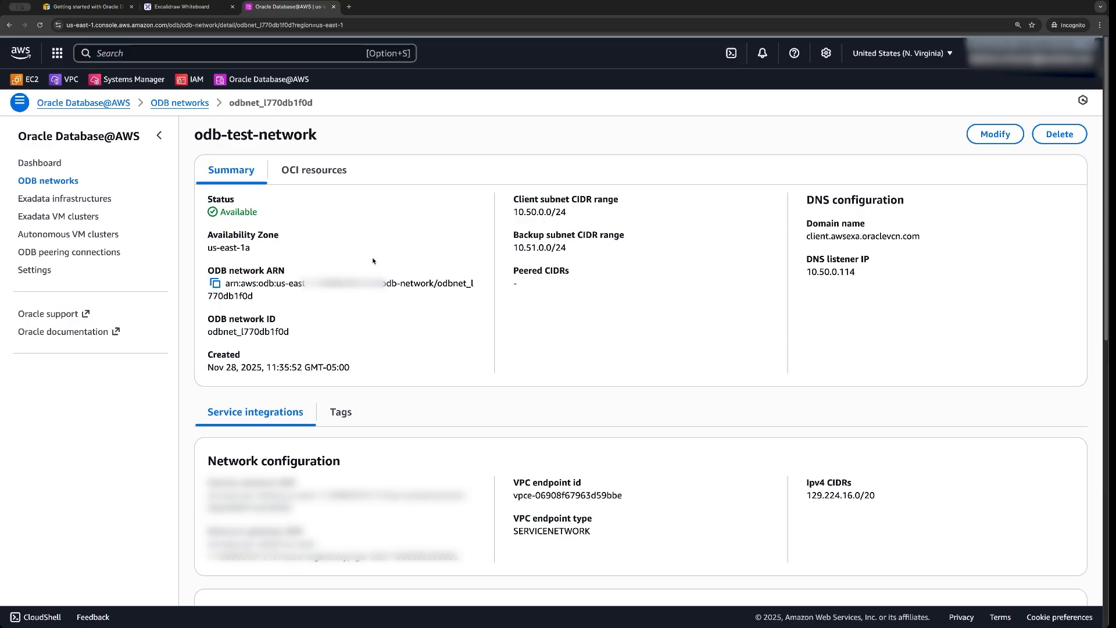
pyautogui.scroll(-3, 360, 329)
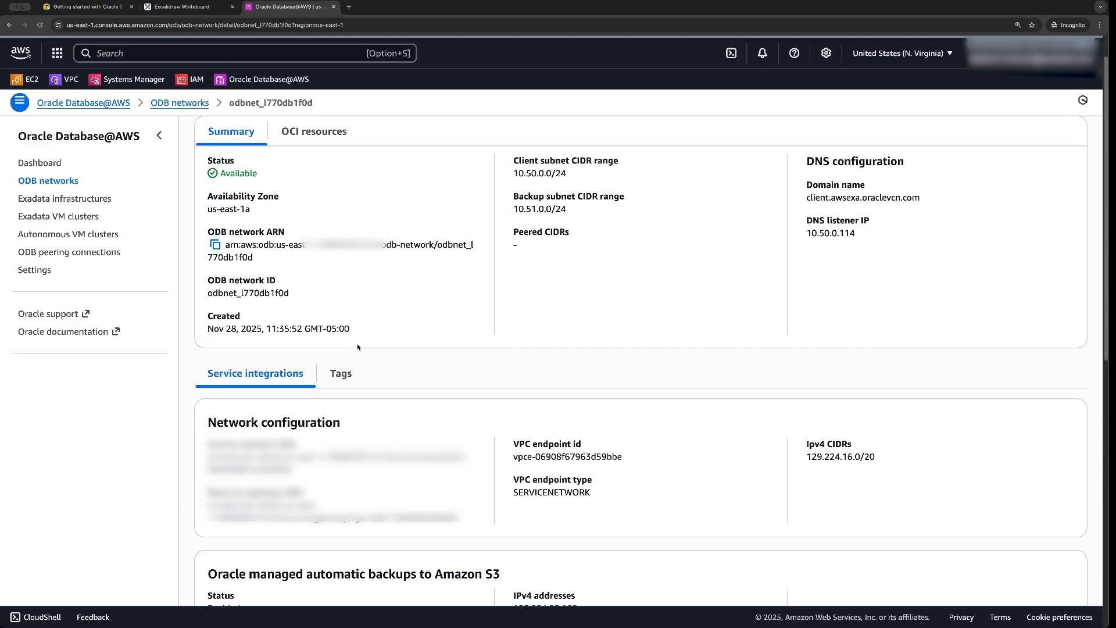
pyautogui.scroll(-5, 359, 355)
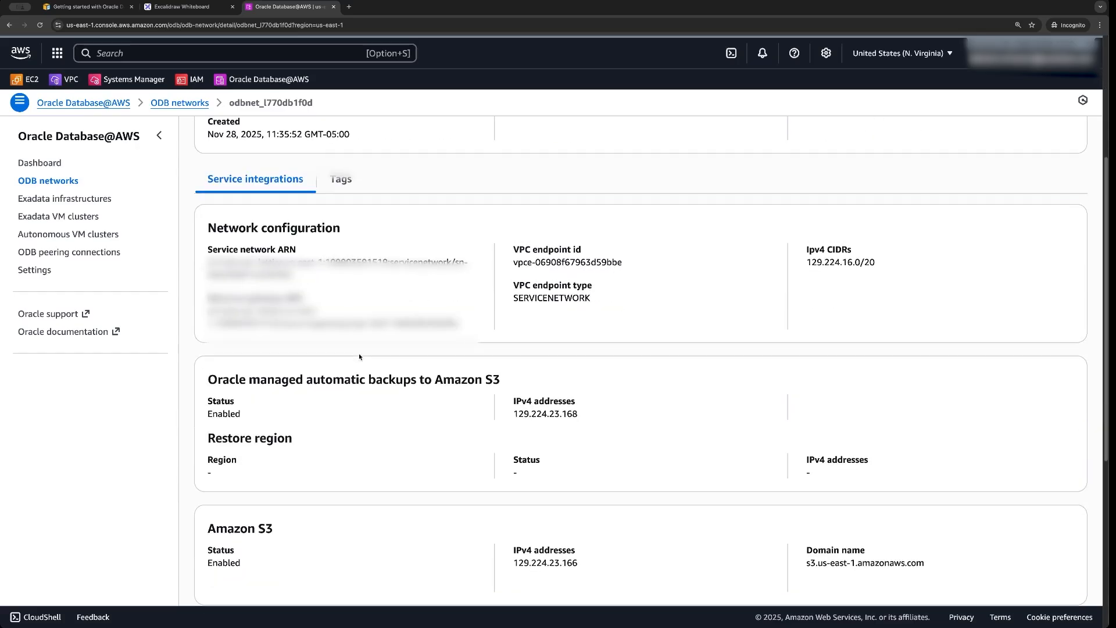
pyautogui.scroll(-5, 457, 373)
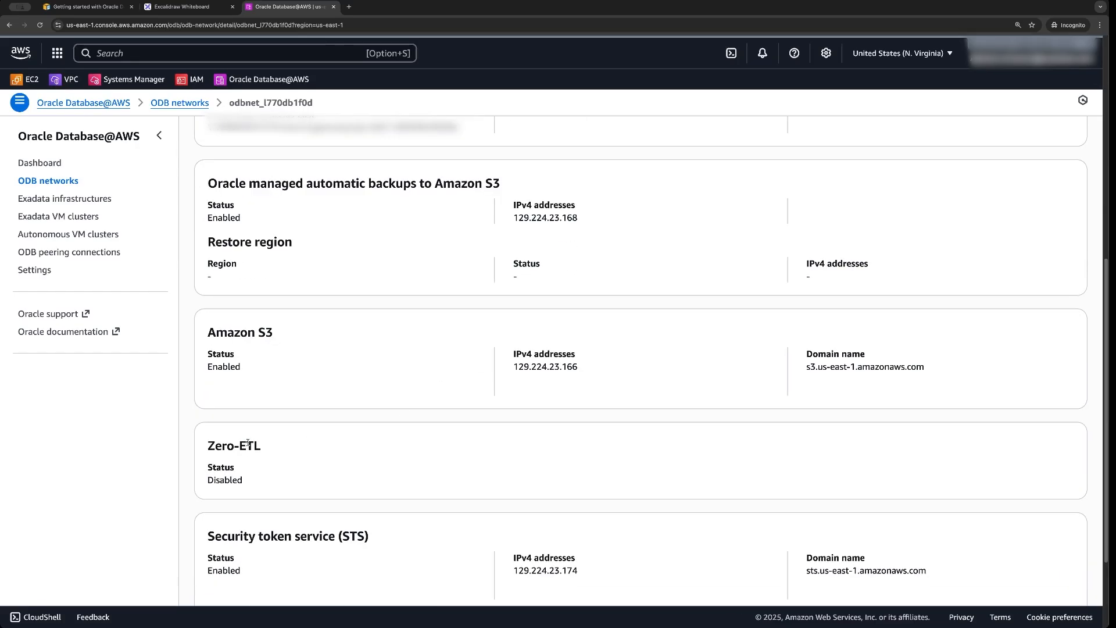
pyautogui.scroll(-2, 249, 441)
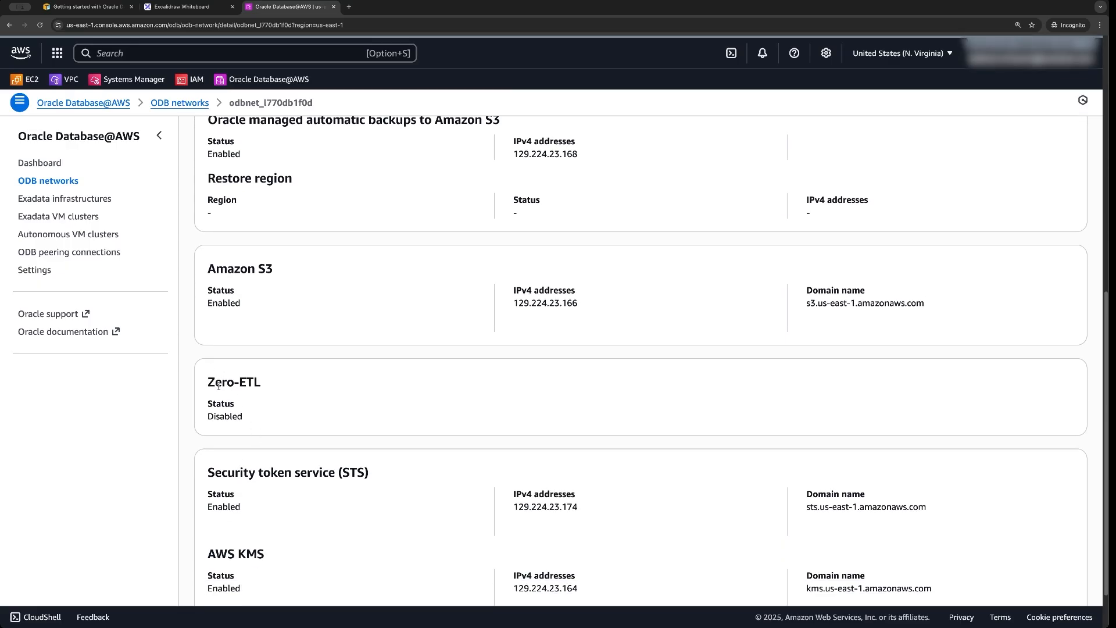
pyautogui.scroll(-1, 273, 423)
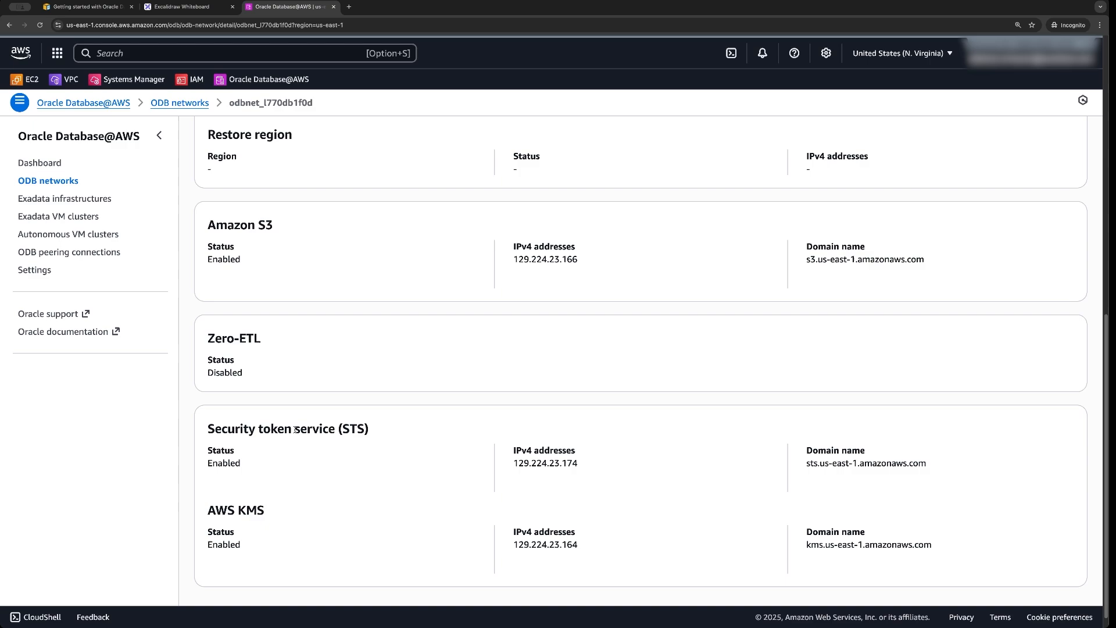
pyautogui.scroll(-1, 322, 428)
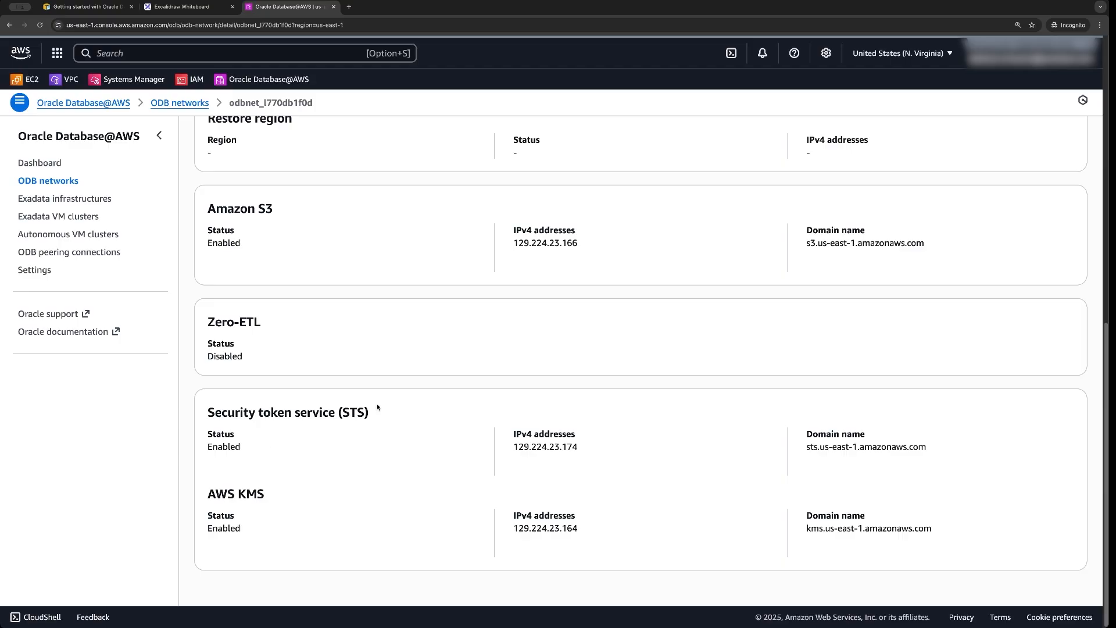
pyautogui.scroll(10, 379, 401)
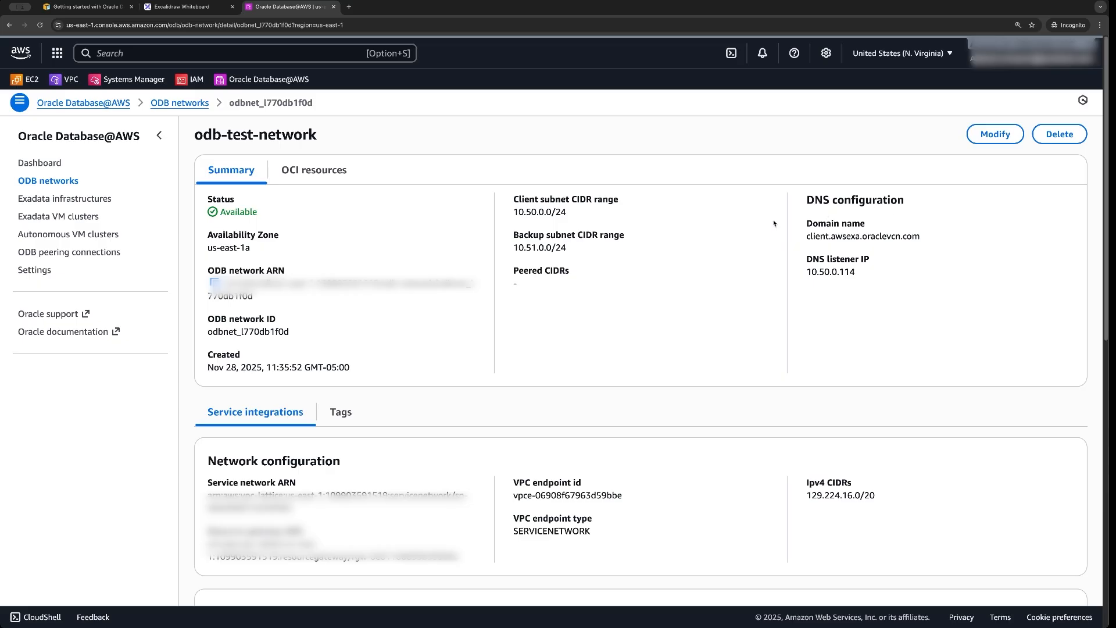
# Step: Highlight the awsexa prefix within the domain name in the network's DNS configuration
pyautogui.moveTo(832, 236); pyautogui.dragTo(860, 236)
pyautogui.moveTo(835, 236); pyautogui.dragTo(860, 237)
pyautogui.click(857, 237)
pyautogui.click(823, 237)
# Step: Examine the OCI resources linked to odb-test-network, including its VCN ID and anchor names, along with the service integrations
pyautogui.click(321, 174)
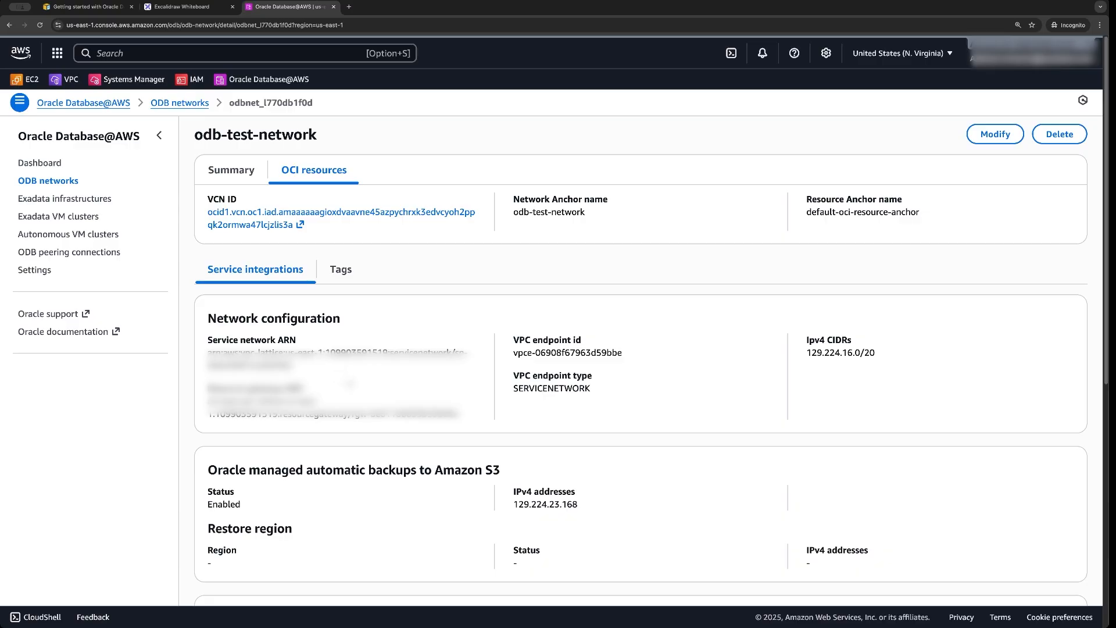
pyautogui.scroll(-1, 354, 366)
pyautogui.scroll(-4, 334, 281)
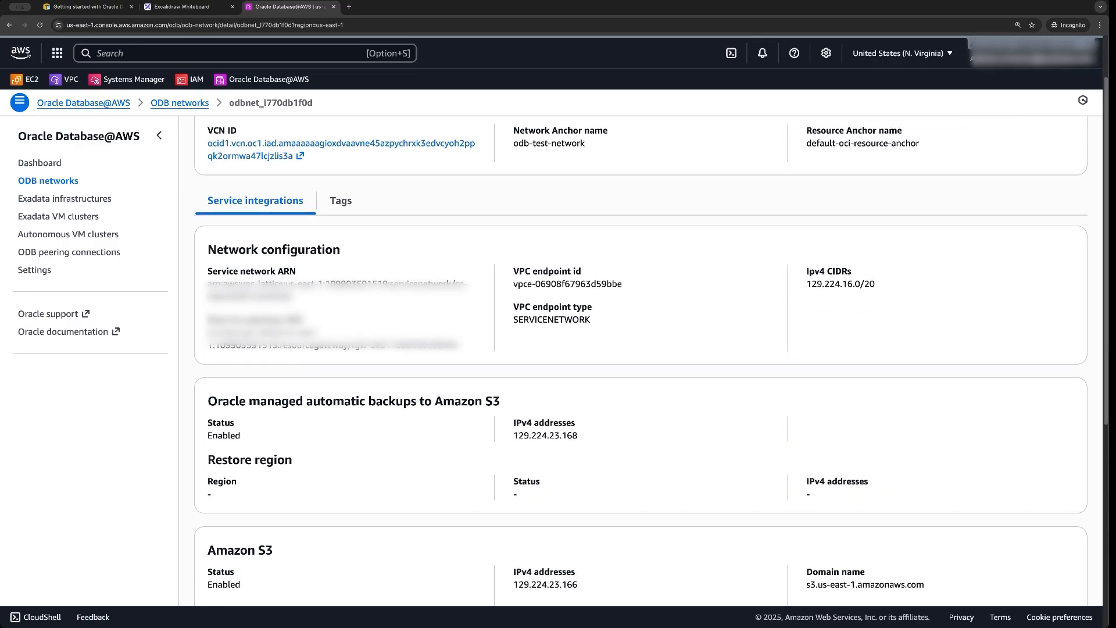
pyautogui.scroll(-10, 390, 296)
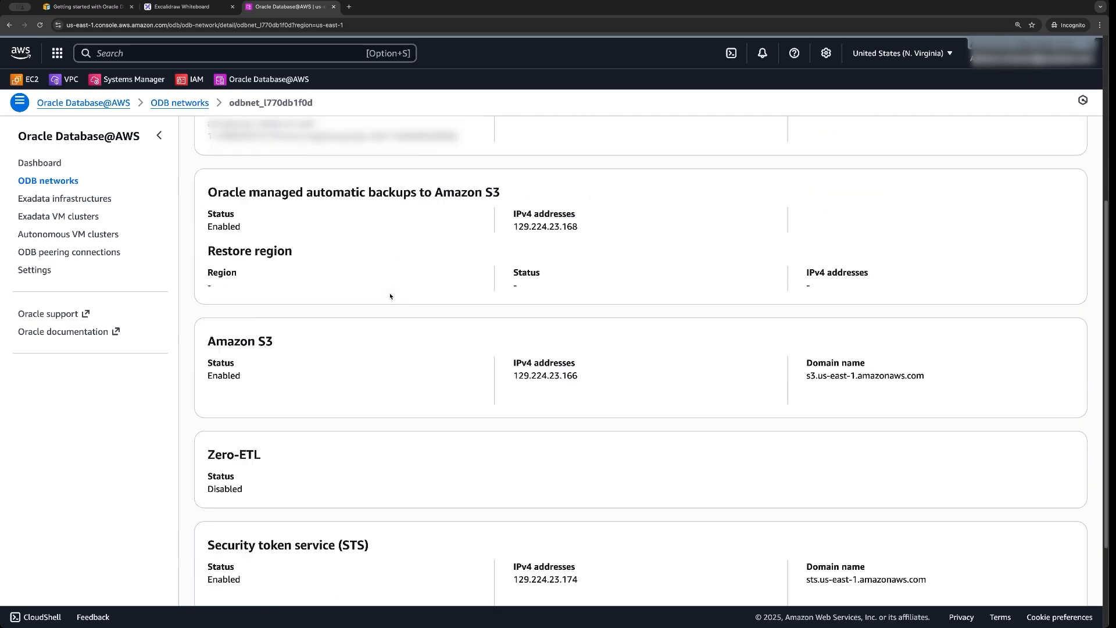
pyautogui.scroll(12, 396, 250)
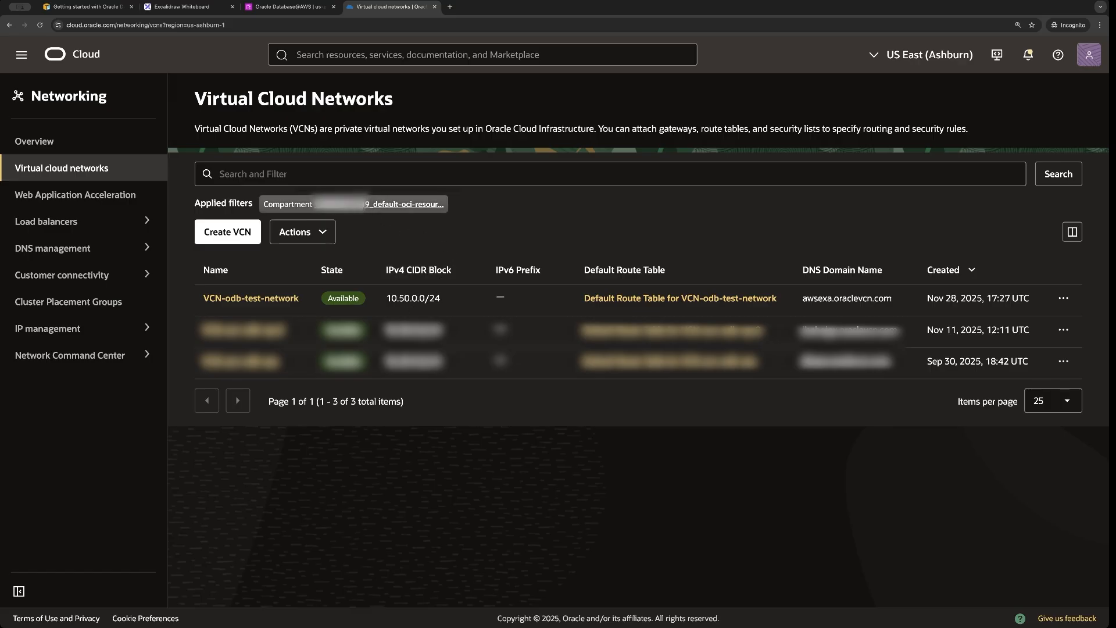
# Step: Check the compartment filter for the virtual cloud networks, open VCN-odb-test-network and examine its subnets
pyautogui.click(359, 207)
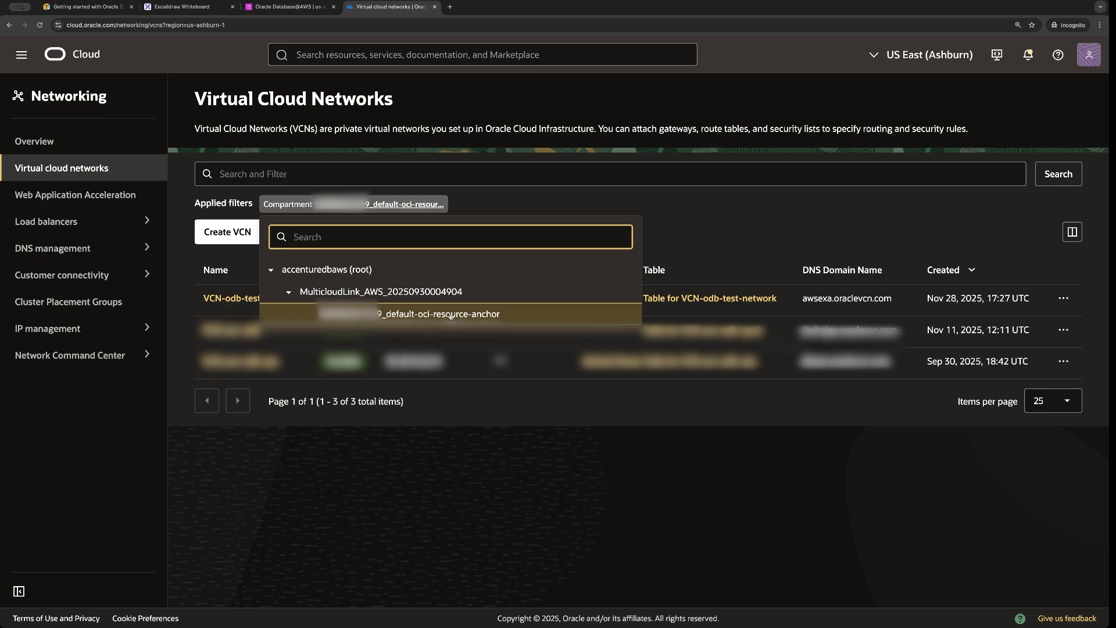
pyautogui.click(407, 387)
pyautogui.click(259, 298)
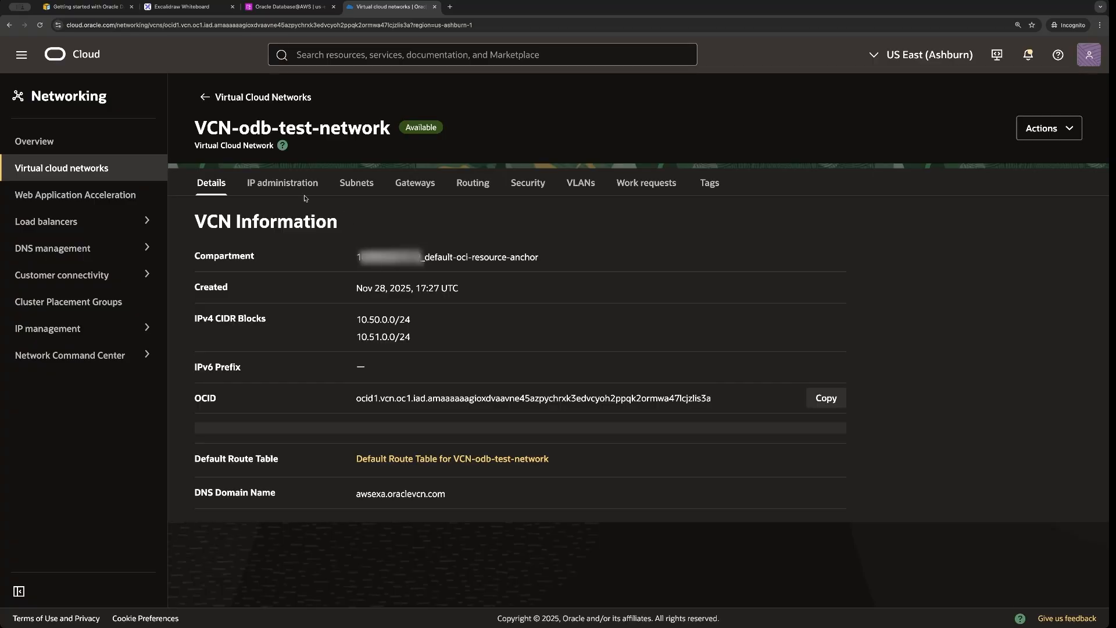
pyautogui.click(356, 182)
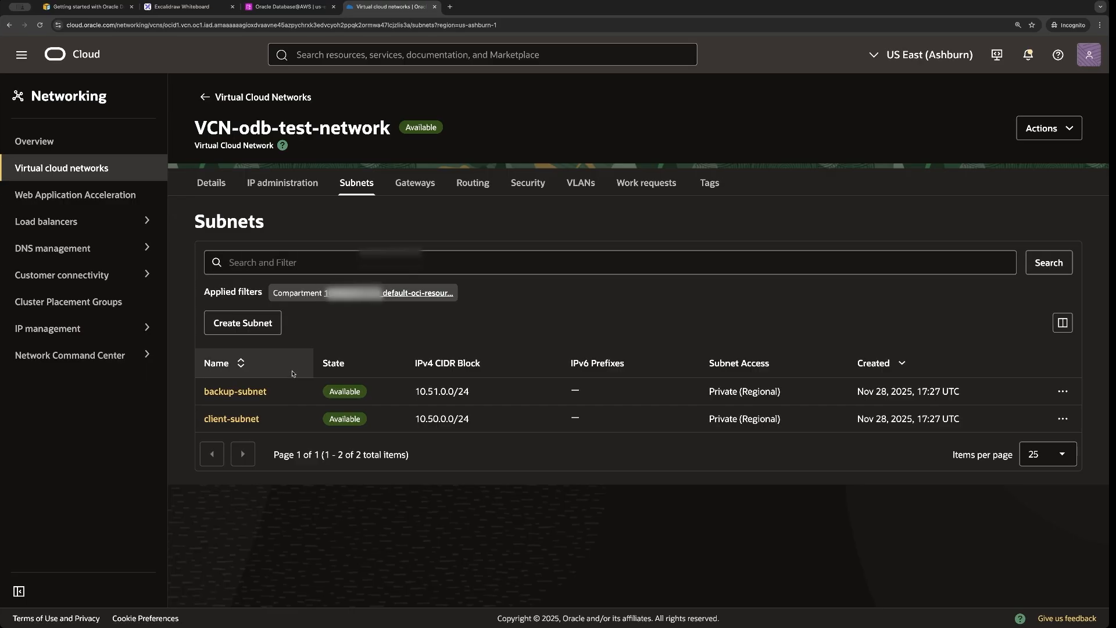
# Step: Open the default route table of VCN-odb-test-network and view its route rules
pyautogui.click(462, 183)
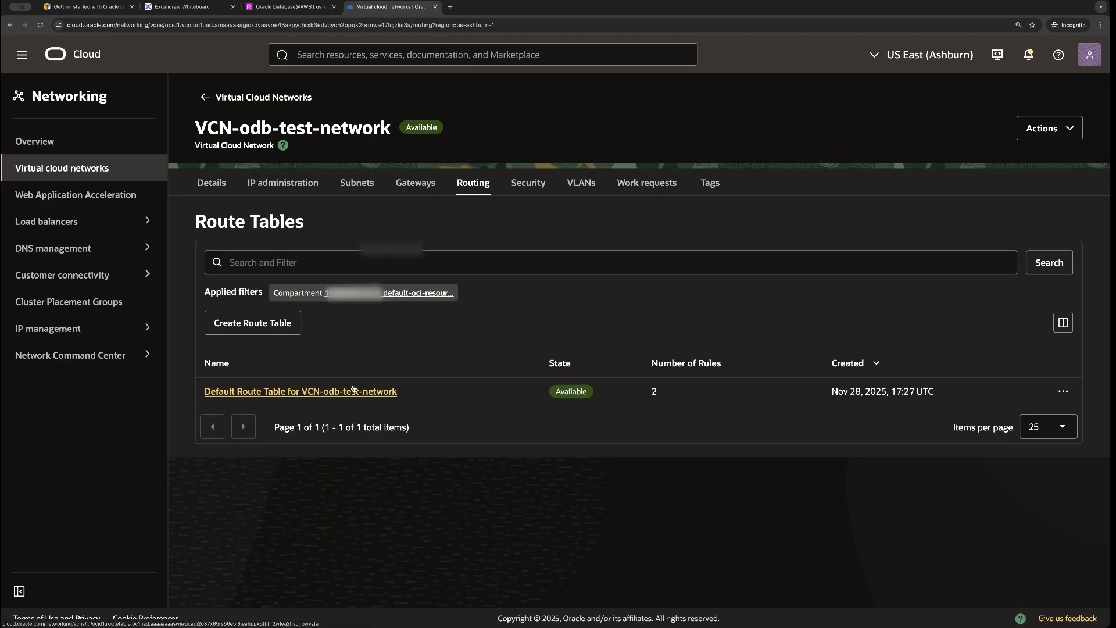
pyautogui.click(327, 391)
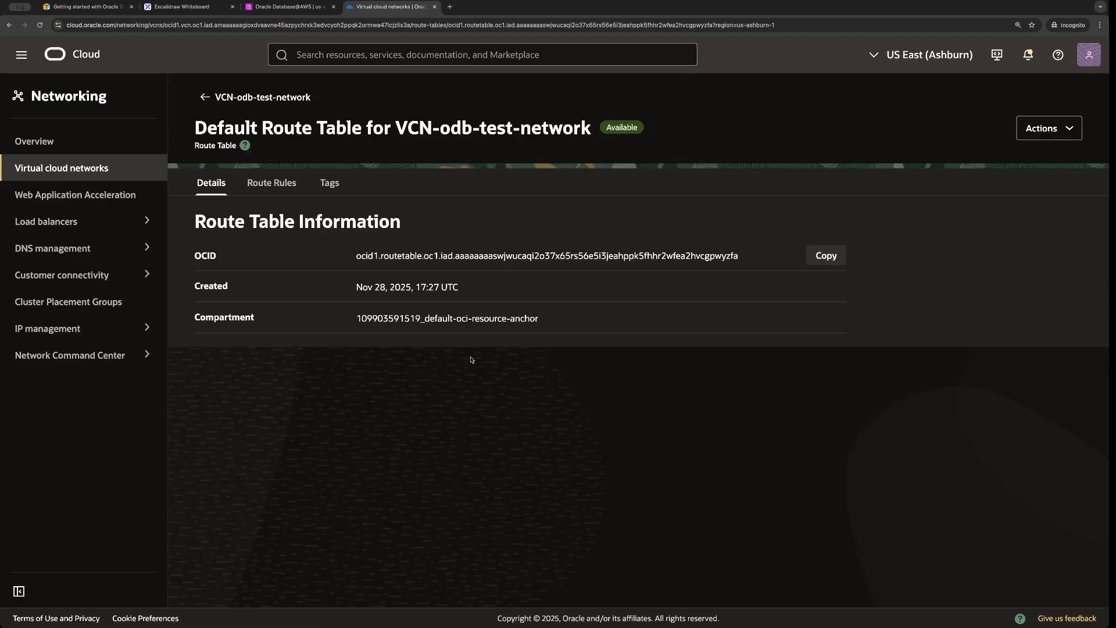
pyautogui.click(271, 184)
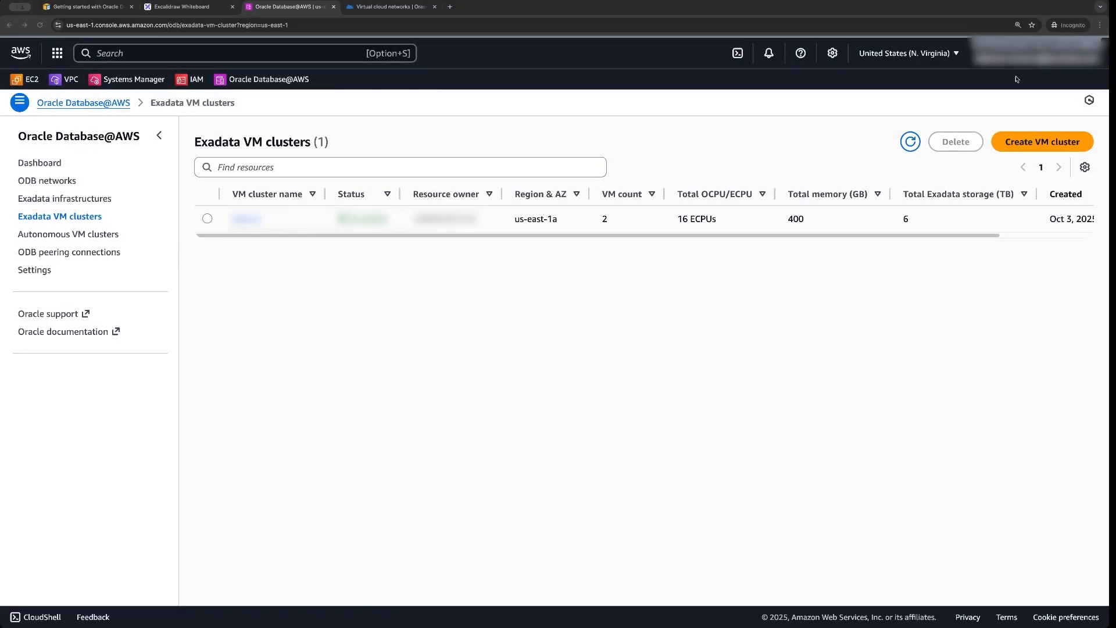
pyautogui.click(1100, 25)
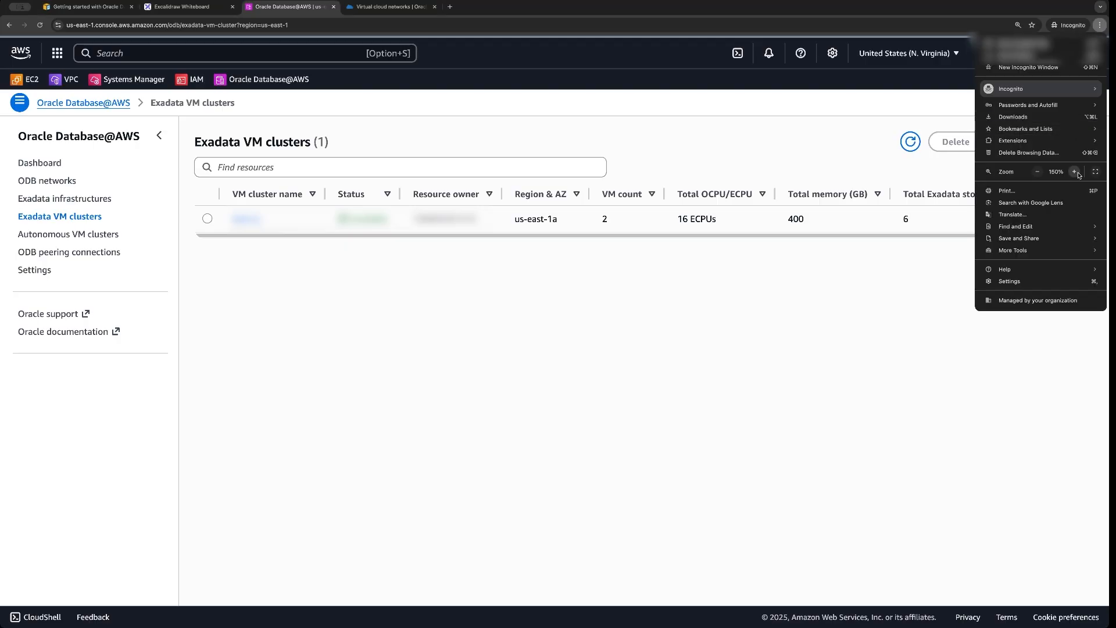
pyautogui.click(589, 313)
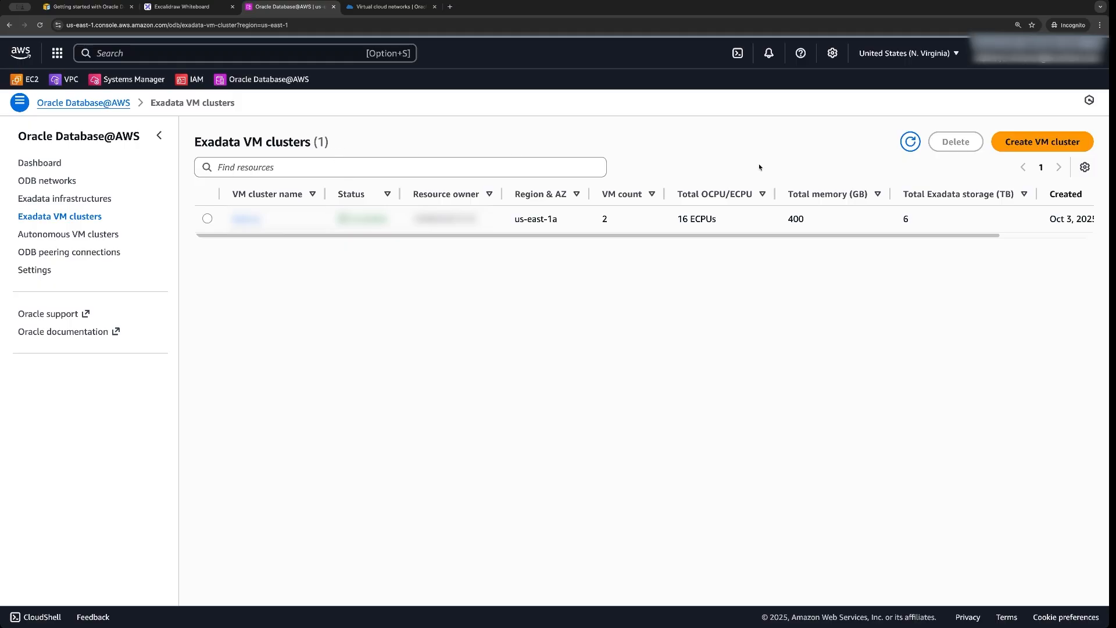
# Step: Start creating an Exadata VM cluster named test-vm-cluster with the time zone America/Toronto
pyautogui.click(1034, 144)
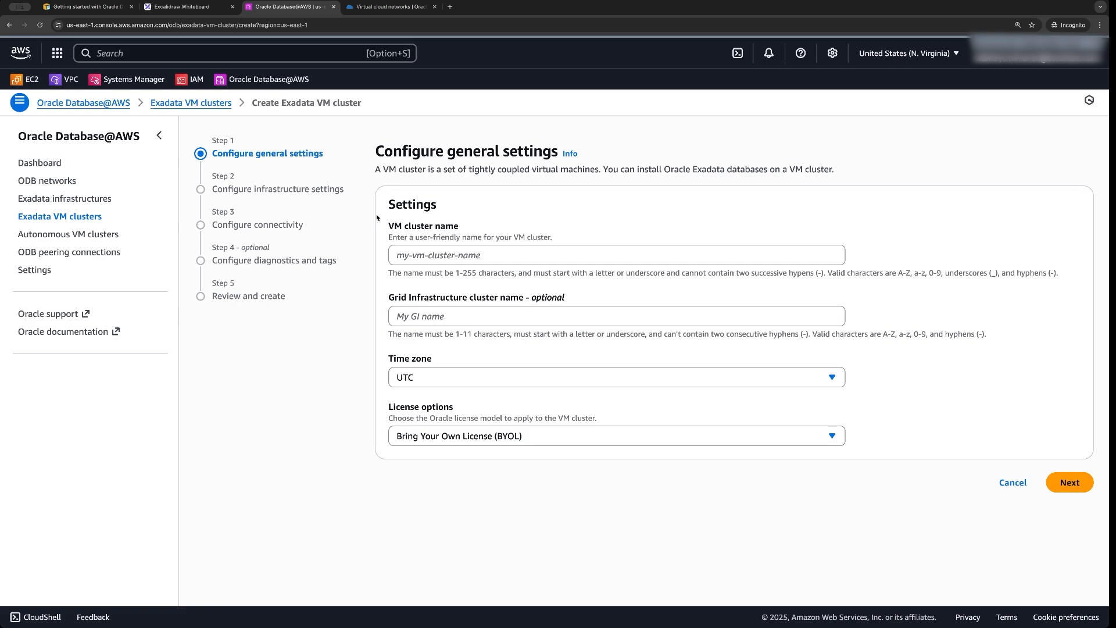
pyautogui.click(439, 256)
pyautogui.write('test-vm-cluster')
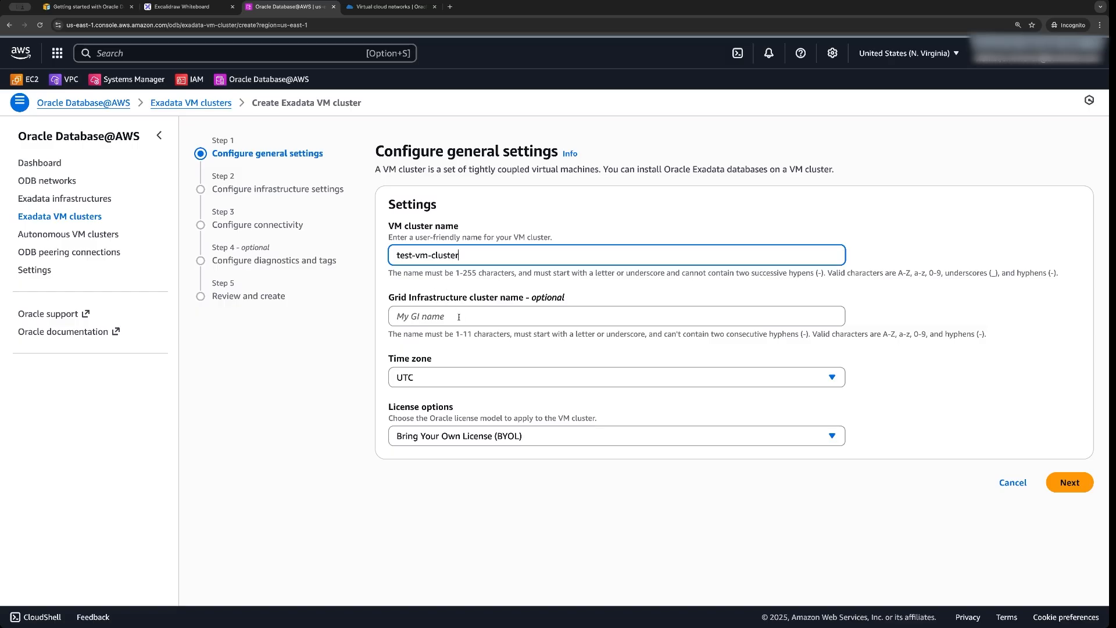
pyautogui.click(465, 379)
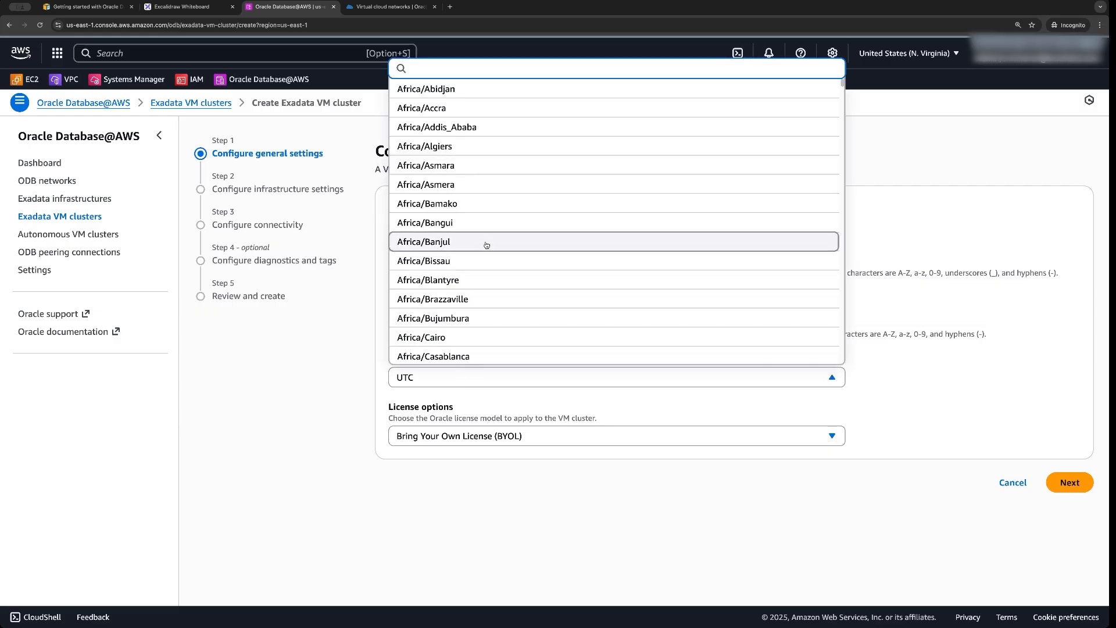
pyautogui.write('toront')
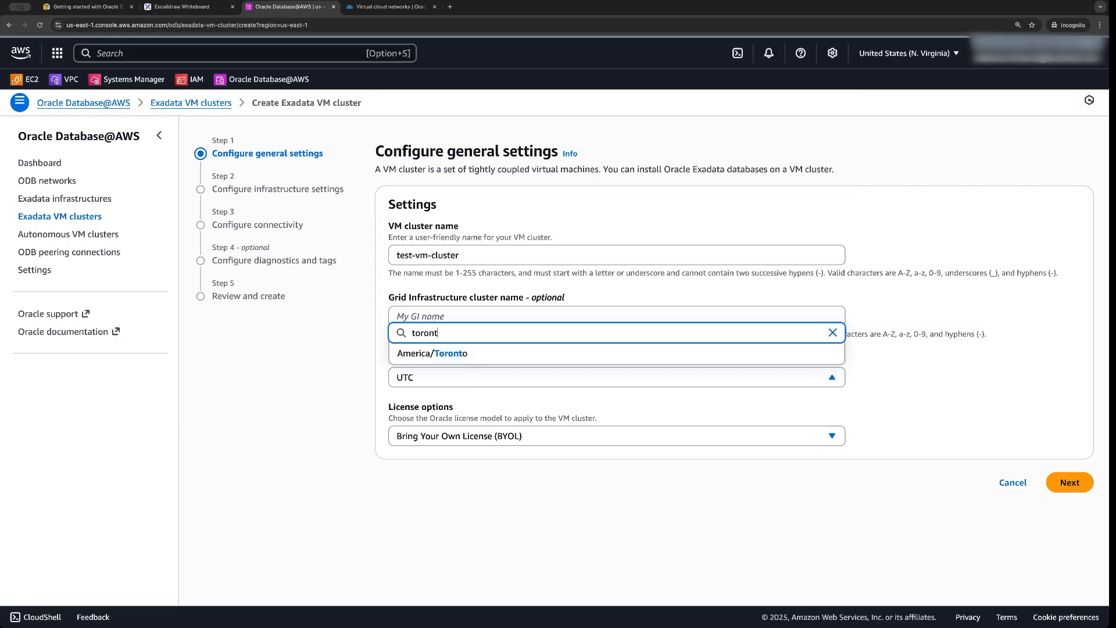
pyautogui.click(462, 353)
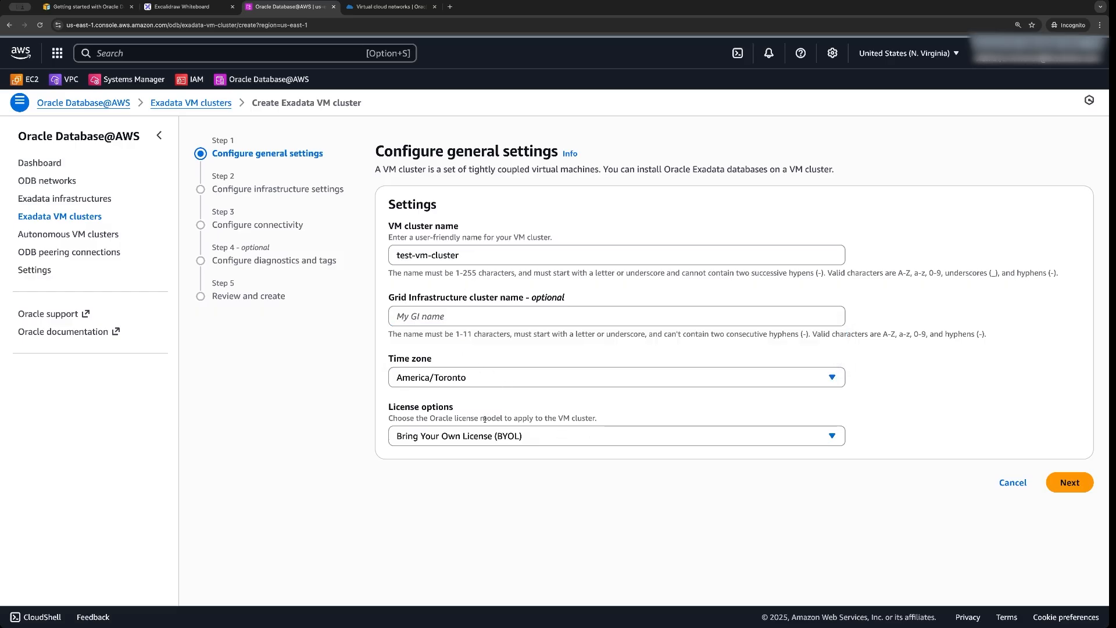
# Step: Check the license options, keep Bring Your Own License (BYOL) and continue to the infrastructure settings
pyautogui.click(617, 436)
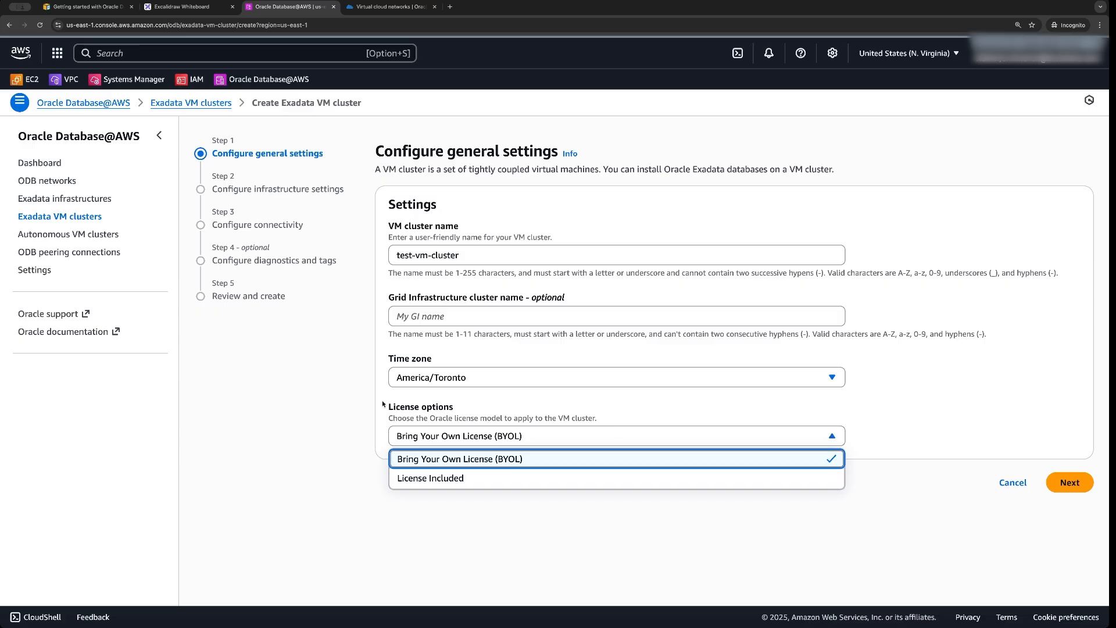
pyautogui.click(363, 405)
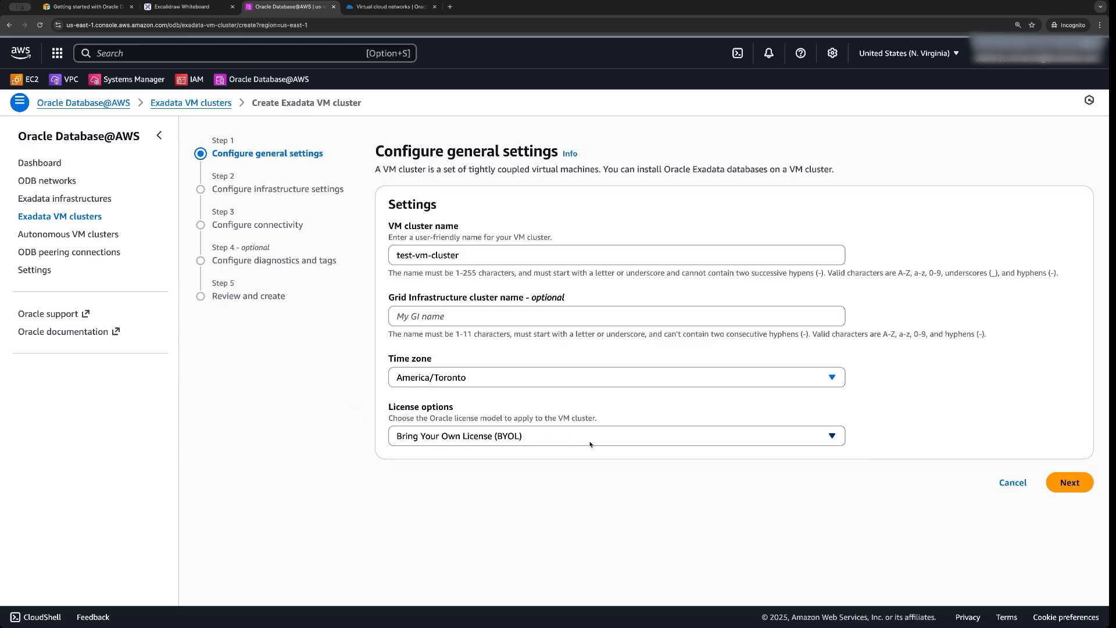
pyautogui.click(1065, 483)
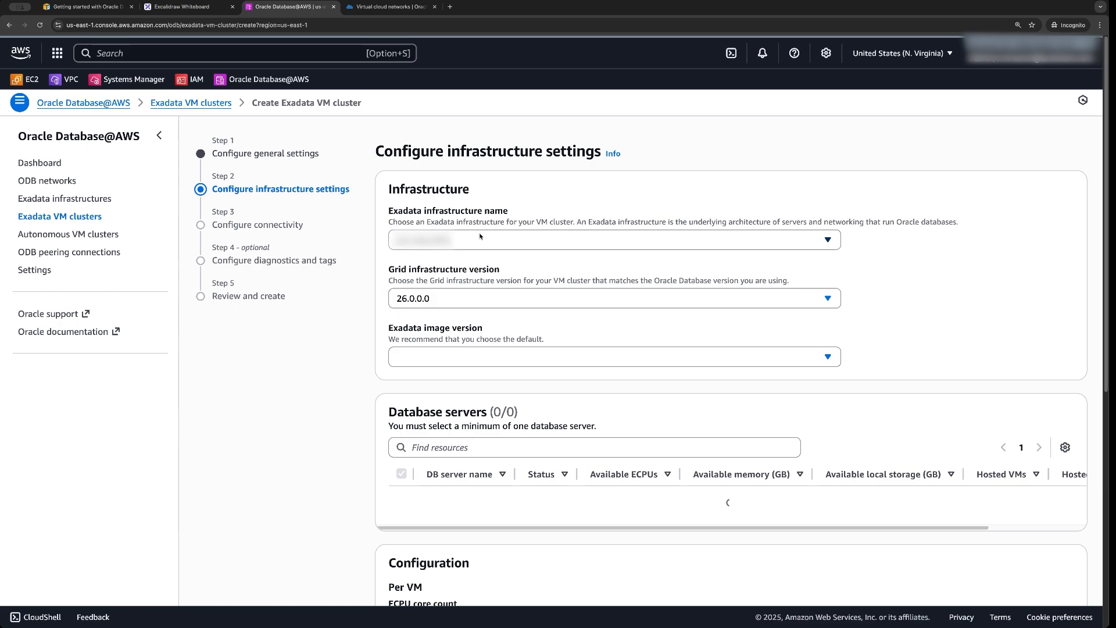
# Step: Review the available Grid infrastructure and Exadata image versions, keeping 26.0.0.0 and the latest version default
pyautogui.click(828, 298)
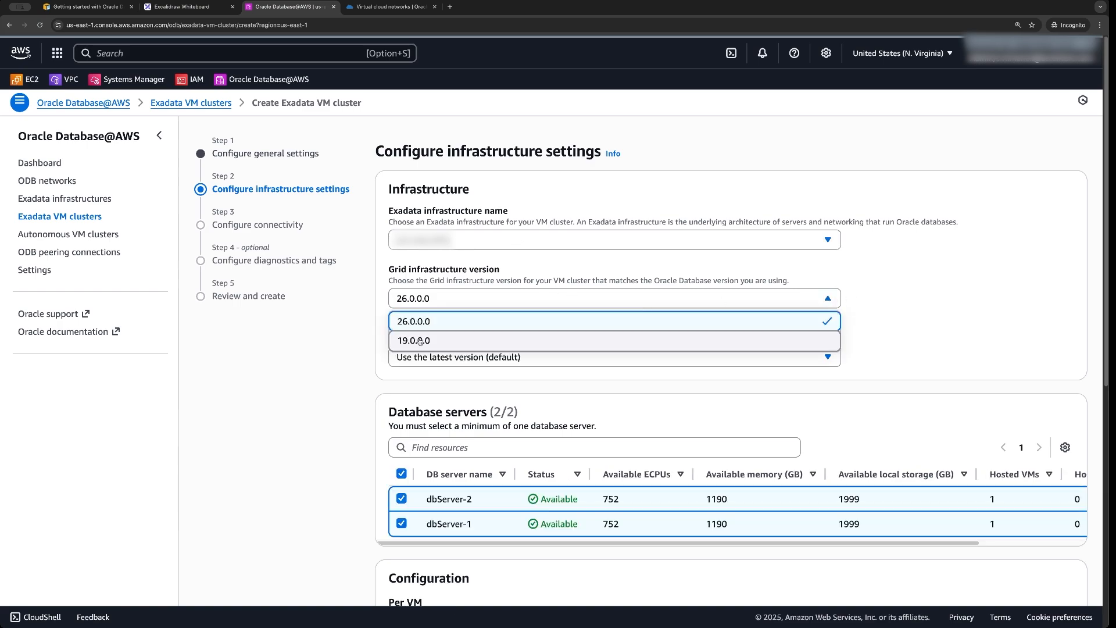
pyautogui.click(312, 314)
pyautogui.click(491, 360)
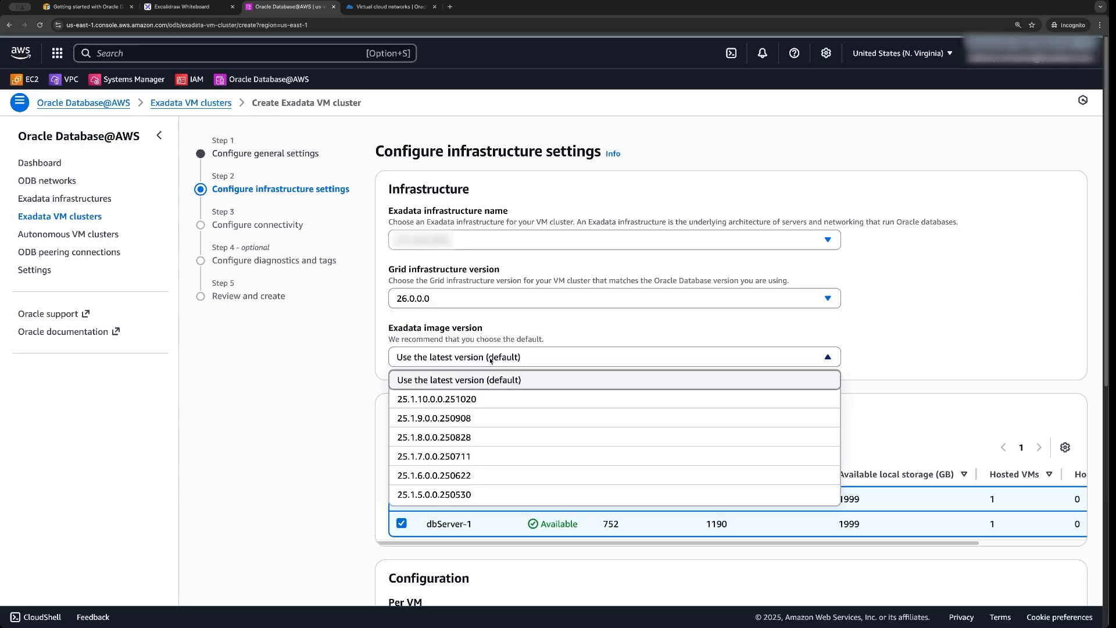
pyautogui.click(305, 338)
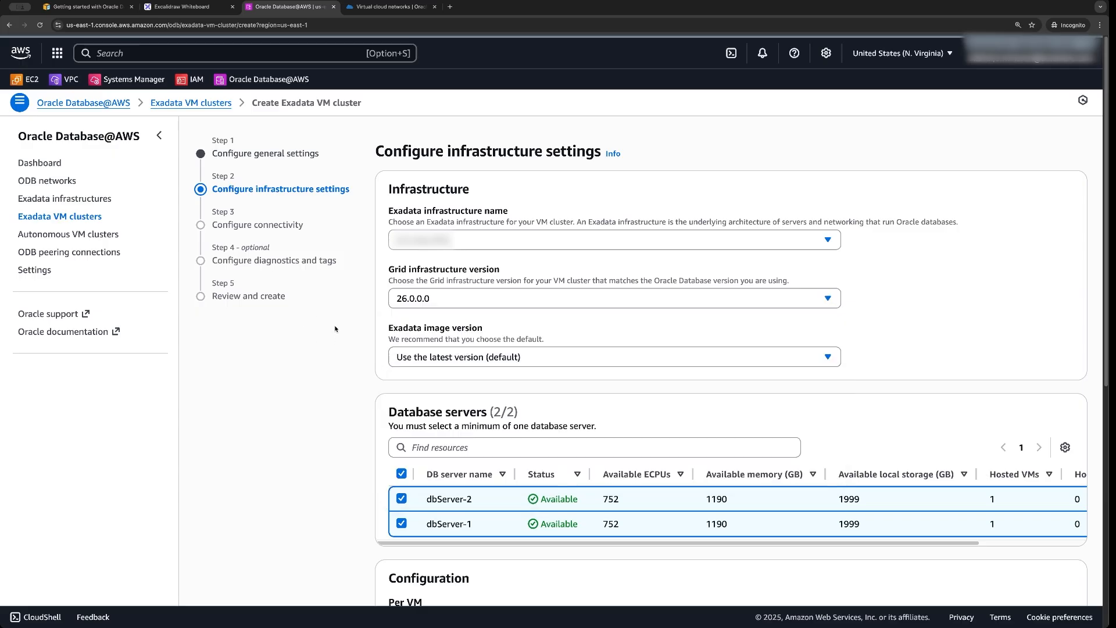
# Step: Set the per-VM ECPU core count to 8 and the memory to 256 GB
pyautogui.scroll(-2, 559, 413)
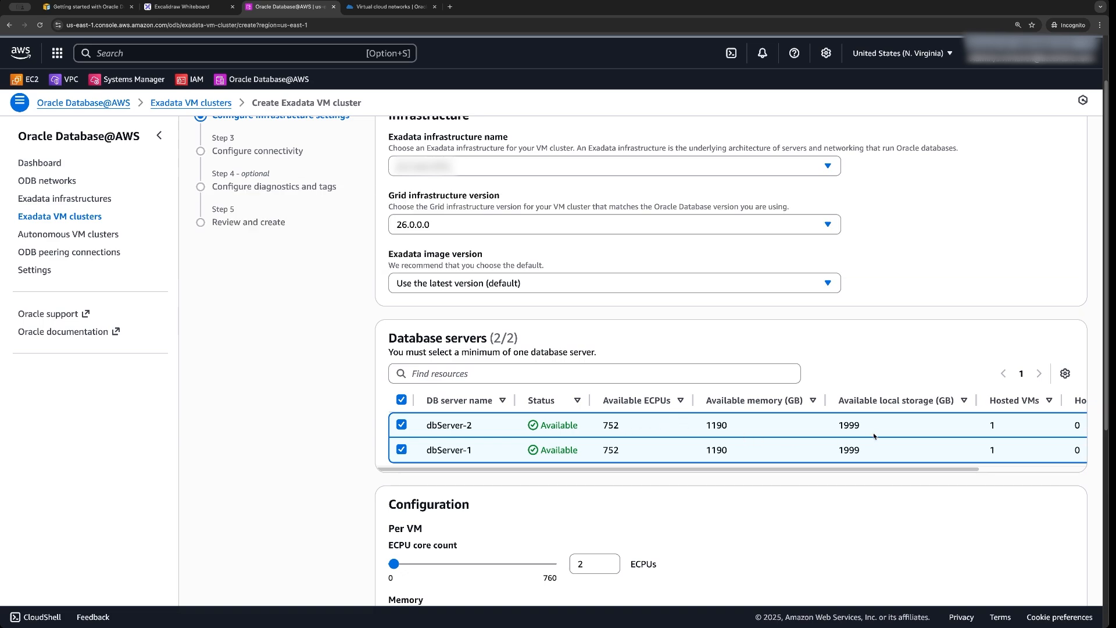
pyautogui.scroll(-3, 604, 456)
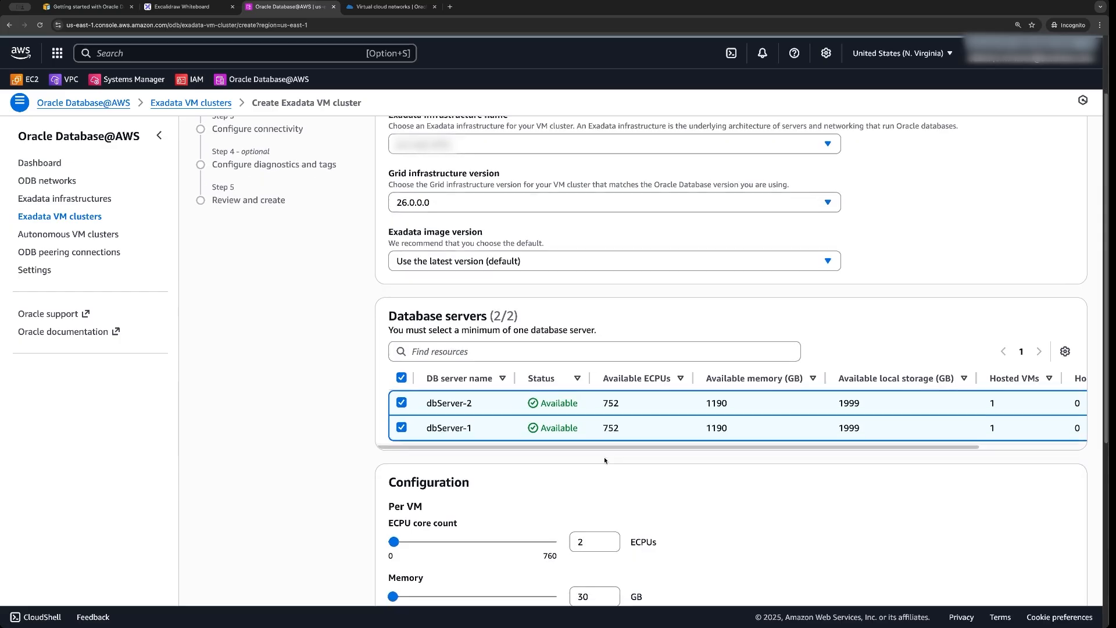
pyautogui.scroll(-1, 606, 458)
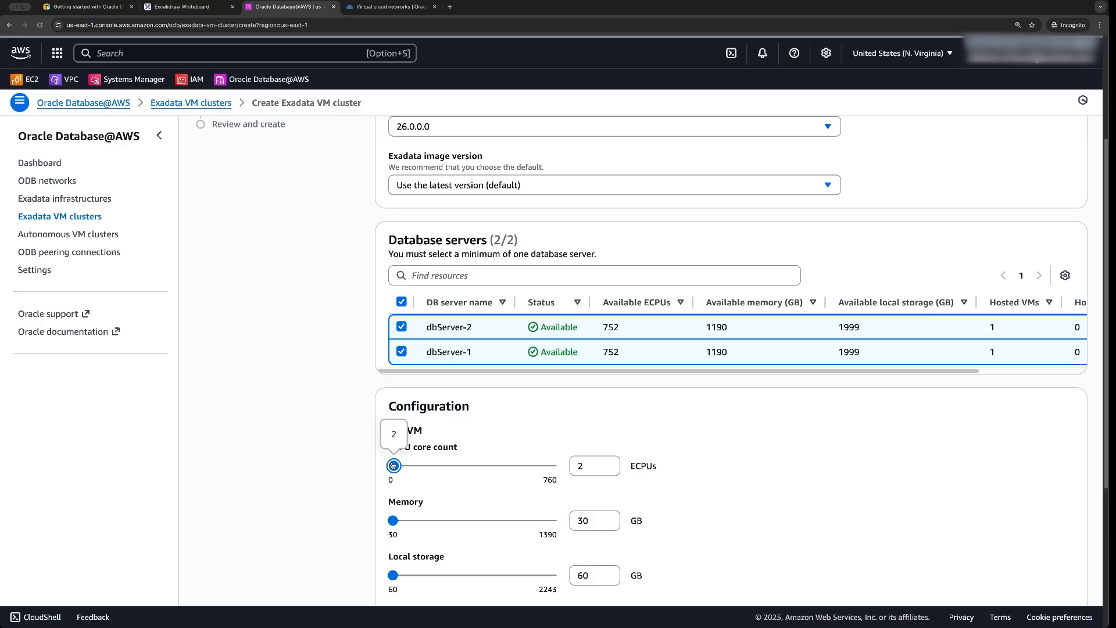
pyautogui.moveTo(393, 465); pyautogui.dragTo(397, 465)
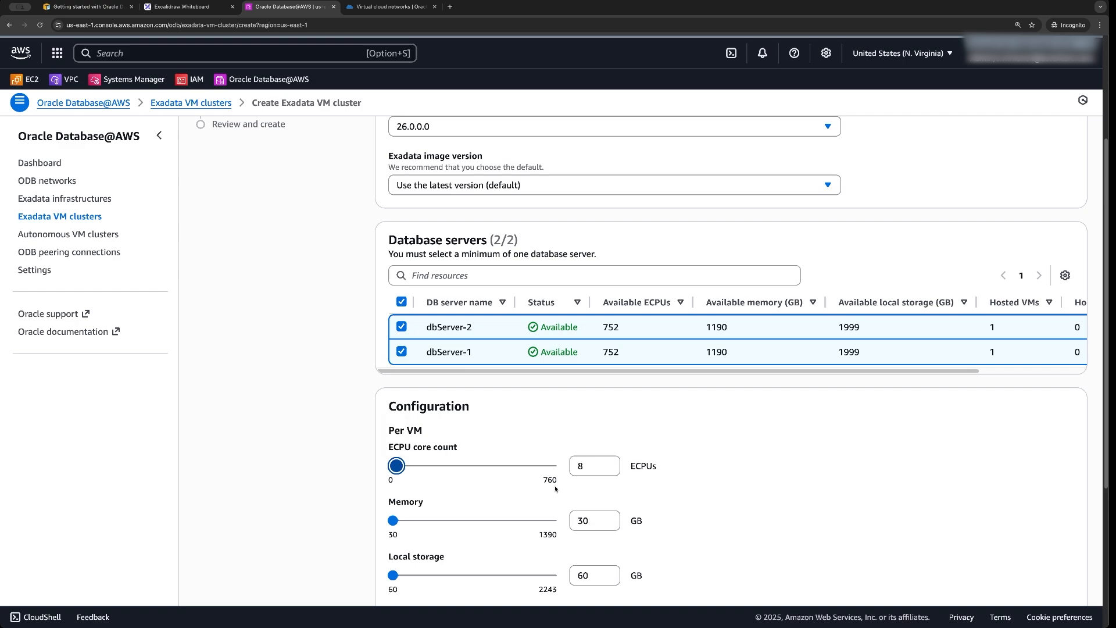
pyautogui.moveTo(393, 521)
pyautogui.moveTo(395, 520); pyautogui.dragTo(421, 529)
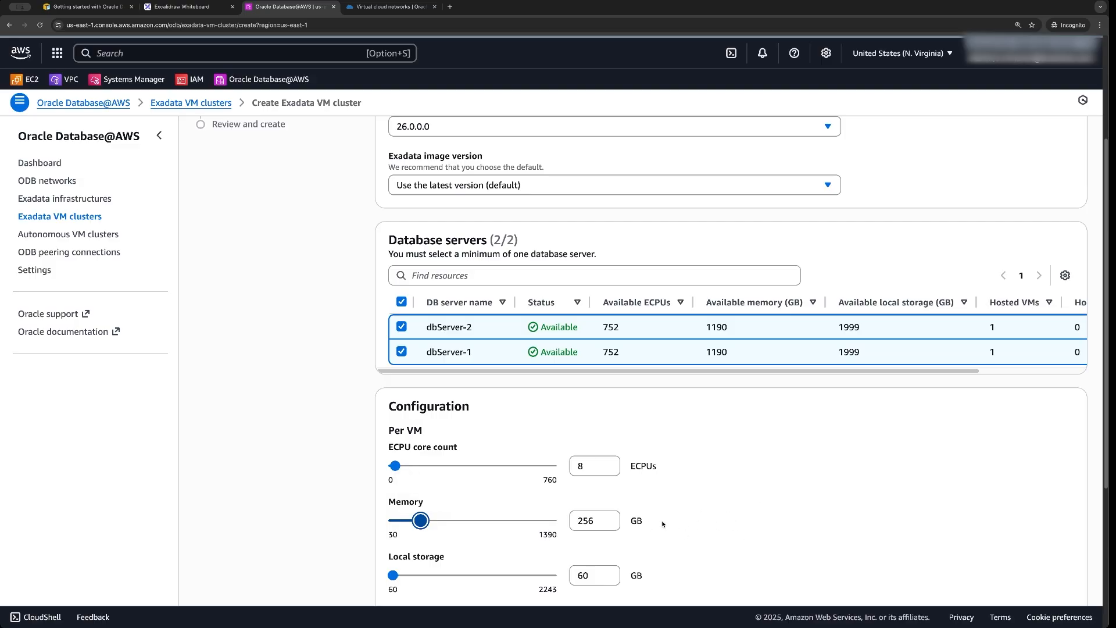
# Step: Set the local storage per VM to 300 GB
pyautogui.scroll(-1, 662, 523)
pyautogui.moveTo(393, 533)
pyautogui.moveTo(393, 532); pyautogui.dragTo(412, 537)
pyautogui.doubleClick(583, 530)
pyautogui.click(608, 528)
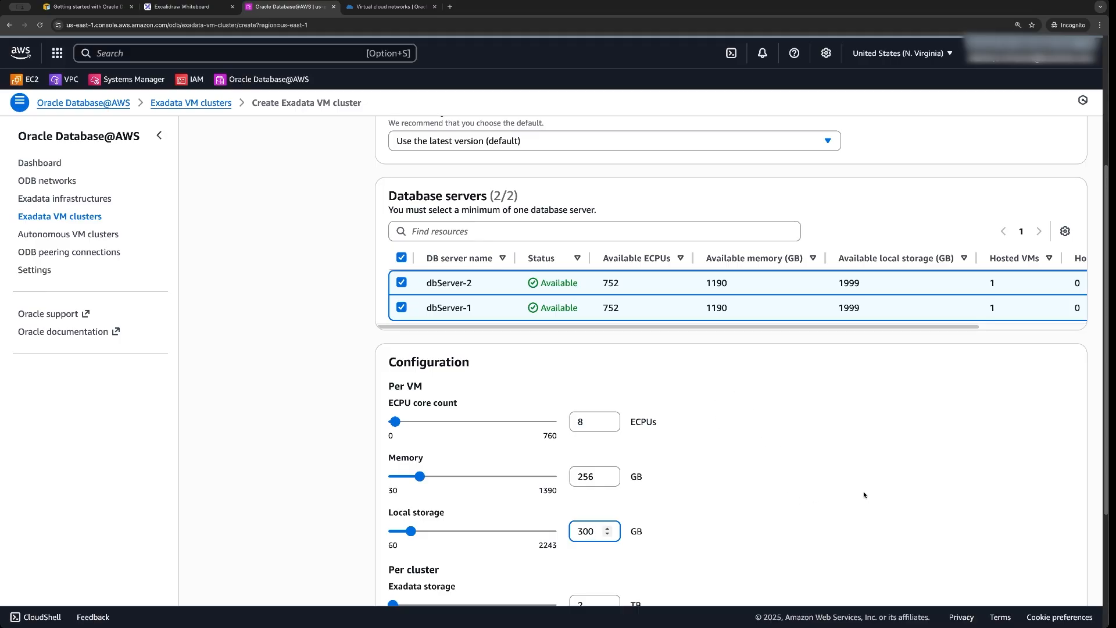
pyautogui.click(876, 475)
# Step: Set the Exadata storage for the cluster to 4 TB
pyautogui.scroll(-3, 873, 480)
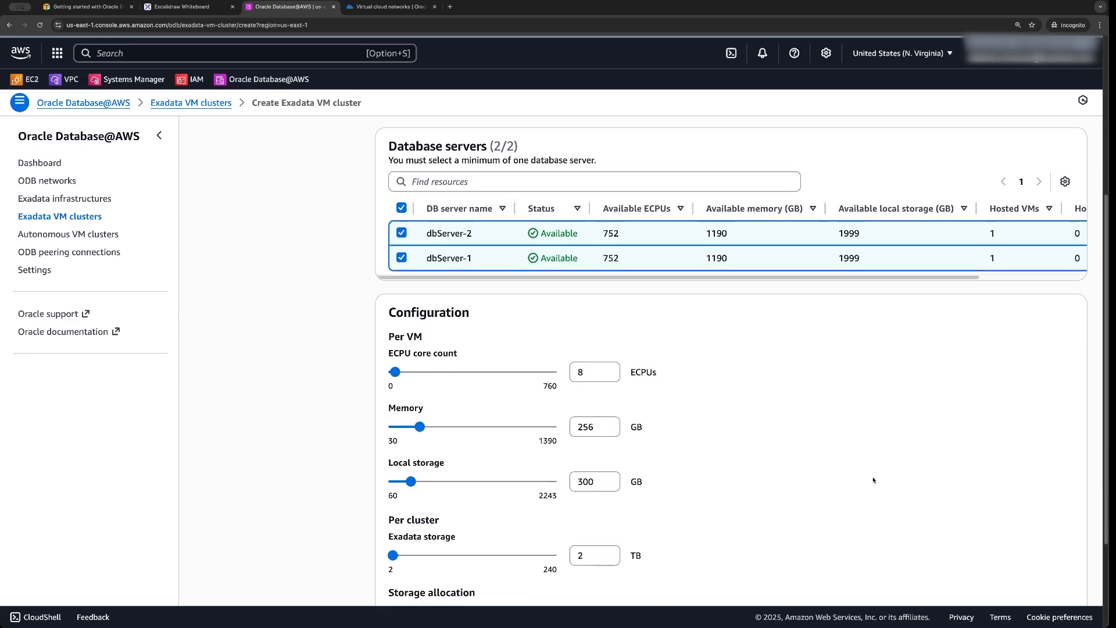
pyautogui.scroll(-2, 870, 479)
pyautogui.click(393, 492)
pyautogui.moveTo(394, 492); pyautogui.dragTo(396, 492)
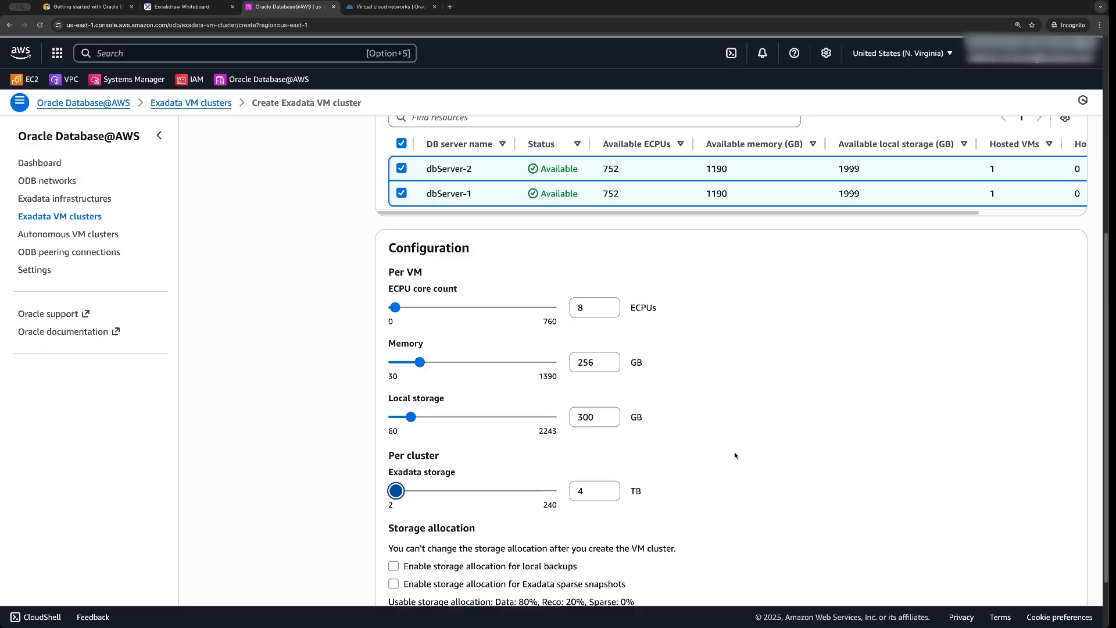
# Step: Try the storage allocation options for local backups and Exadata sparse snapshots, and clear both again
pyautogui.scroll(-3, 749, 461)
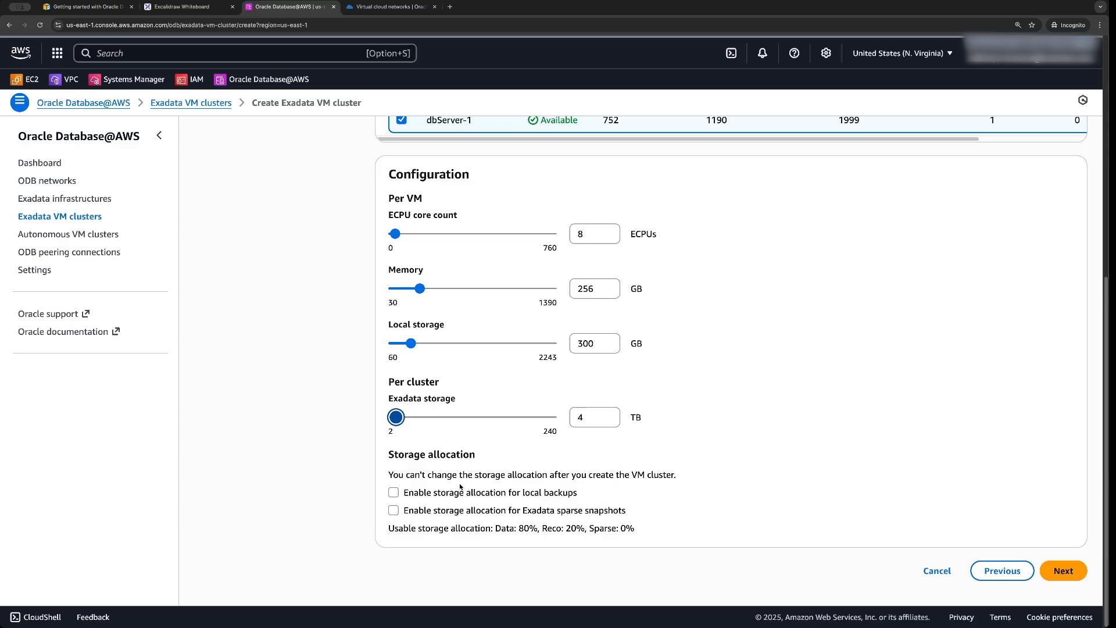
pyautogui.click(393, 492)
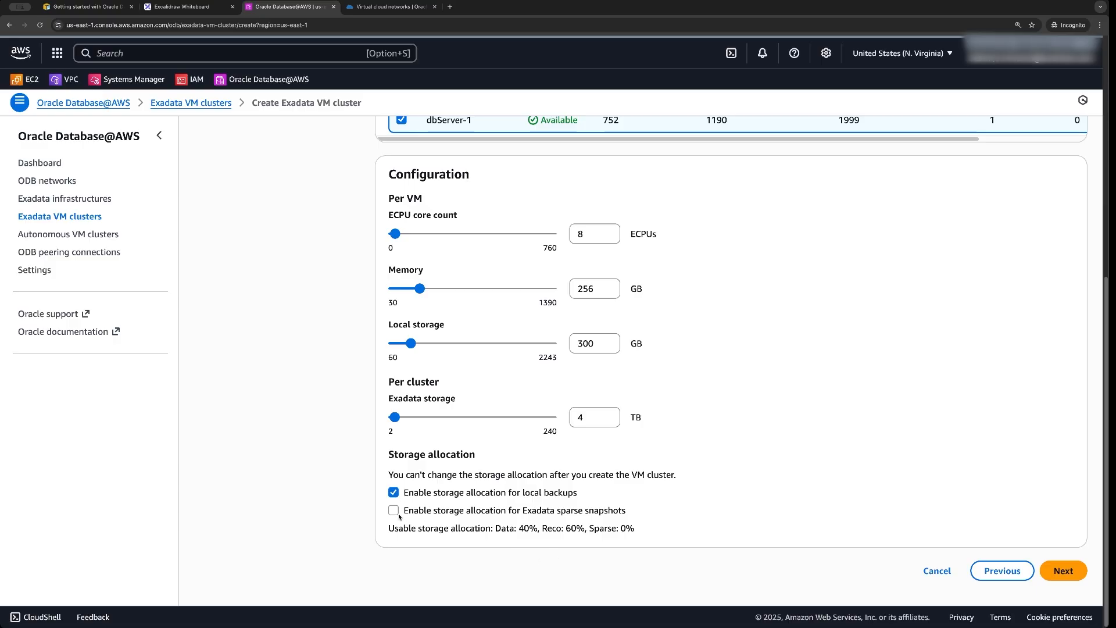
pyautogui.click(394, 511)
pyautogui.click(394, 510)
pyautogui.click(393, 492)
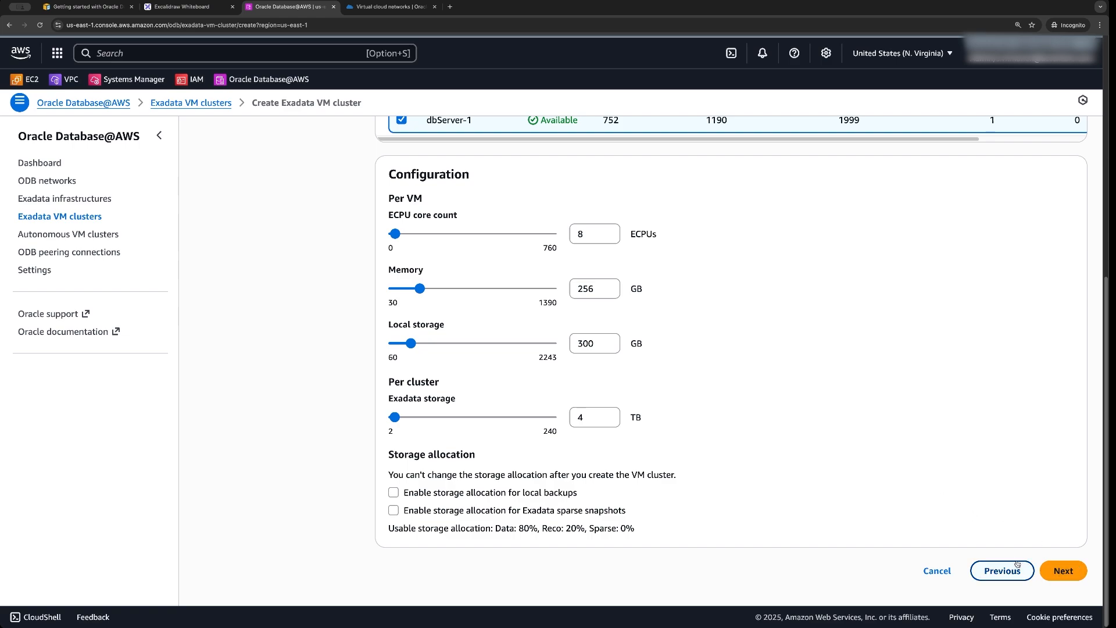
# Step: Continue to the connectivity settings, set the host name prefix to exa1, and review the SCAN listener port and SSH key pairs section
pyautogui.click(1057, 570)
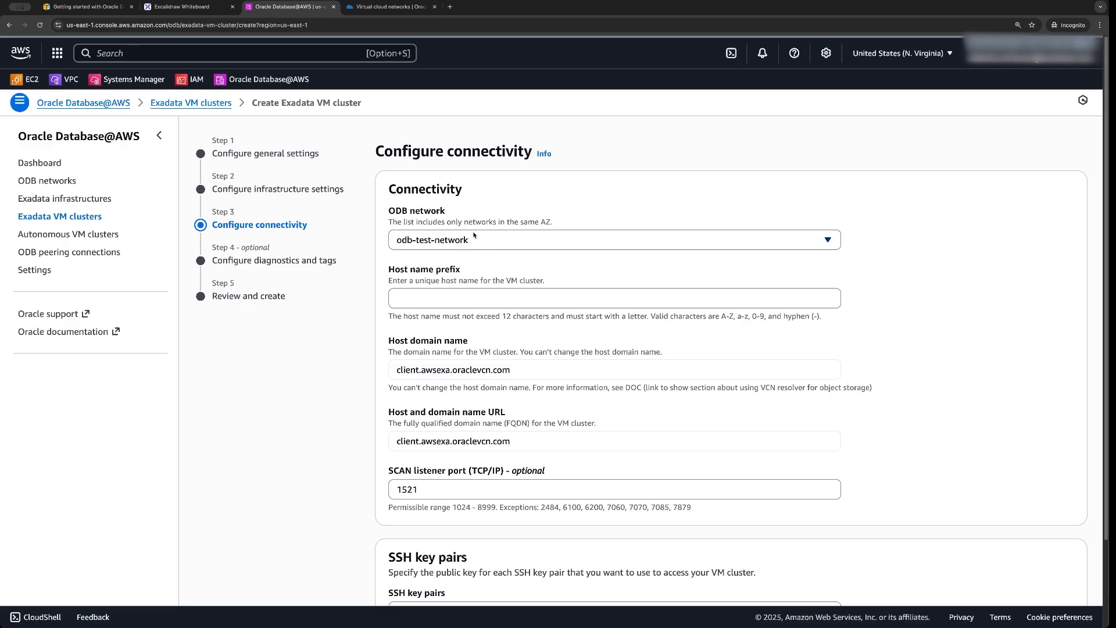
pyautogui.click(469, 299)
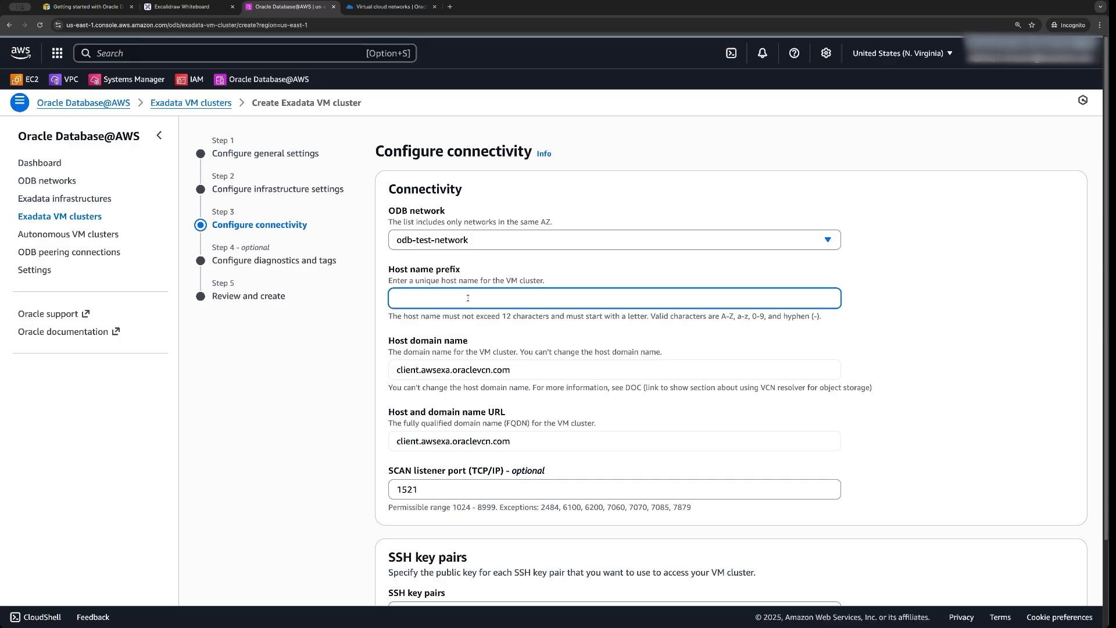
pyautogui.write('exa1')
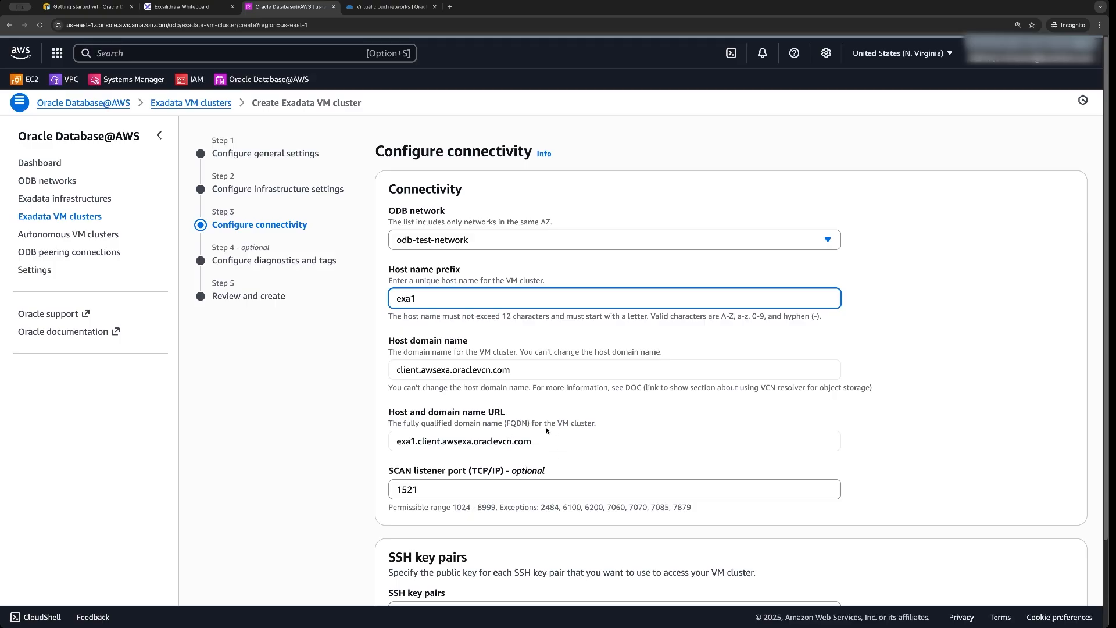
pyautogui.scroll(-1, 514, 479)
pyautogui.scroll(-2, 484, 459)
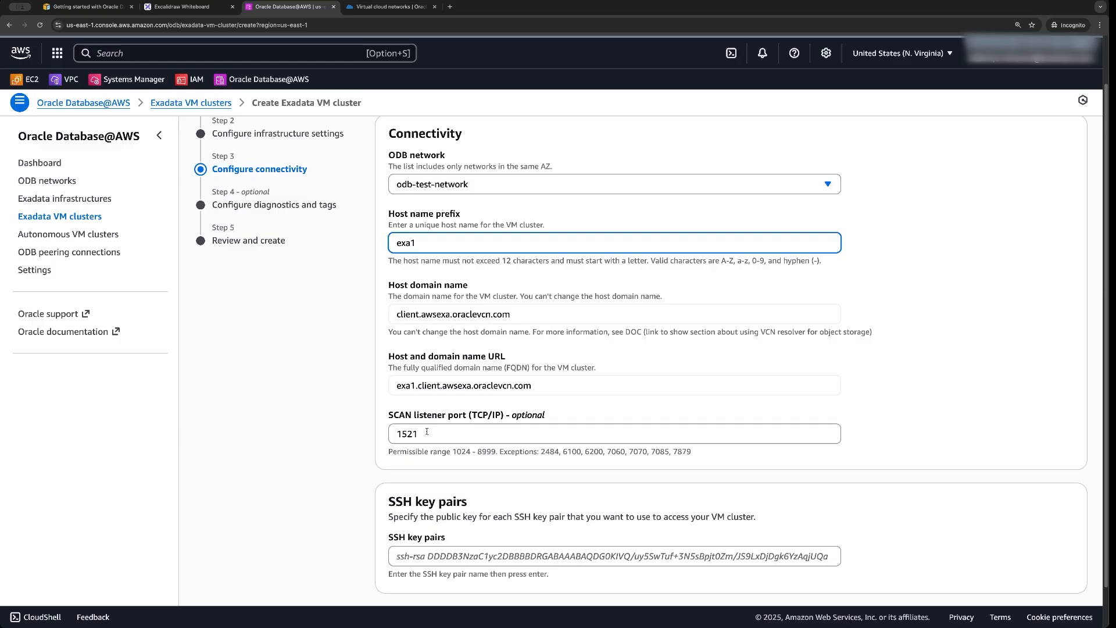
pyautogui.scroll(-2, 524, 427)
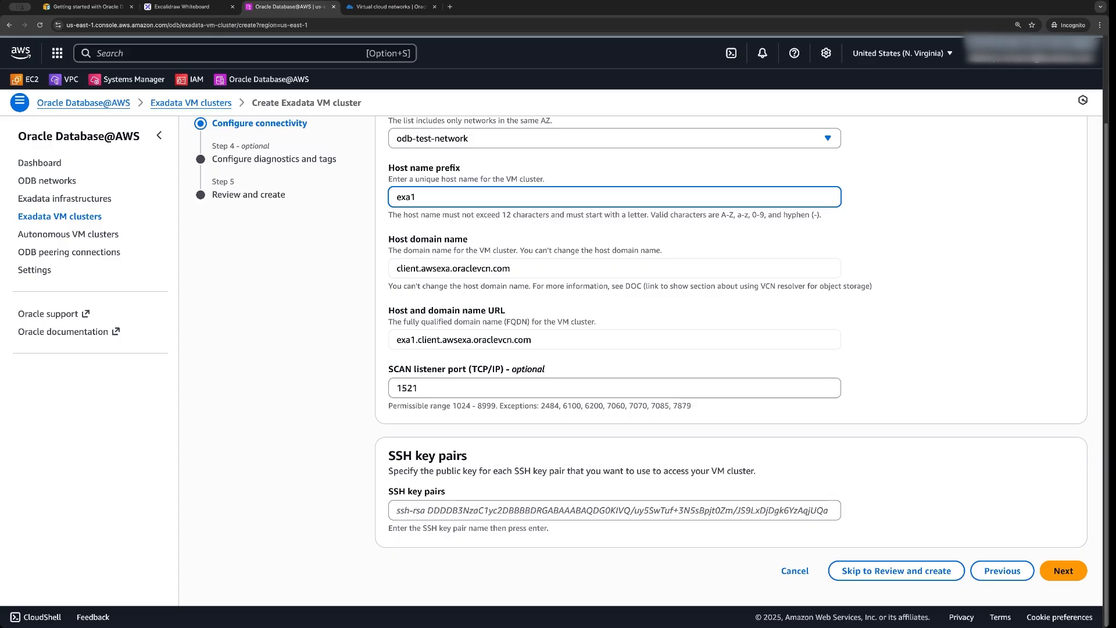
# Step: Add the SSH public key for the VM cluster and continue to the review with the default diagnostics and no tags
pyautogui.press('super+Tab')
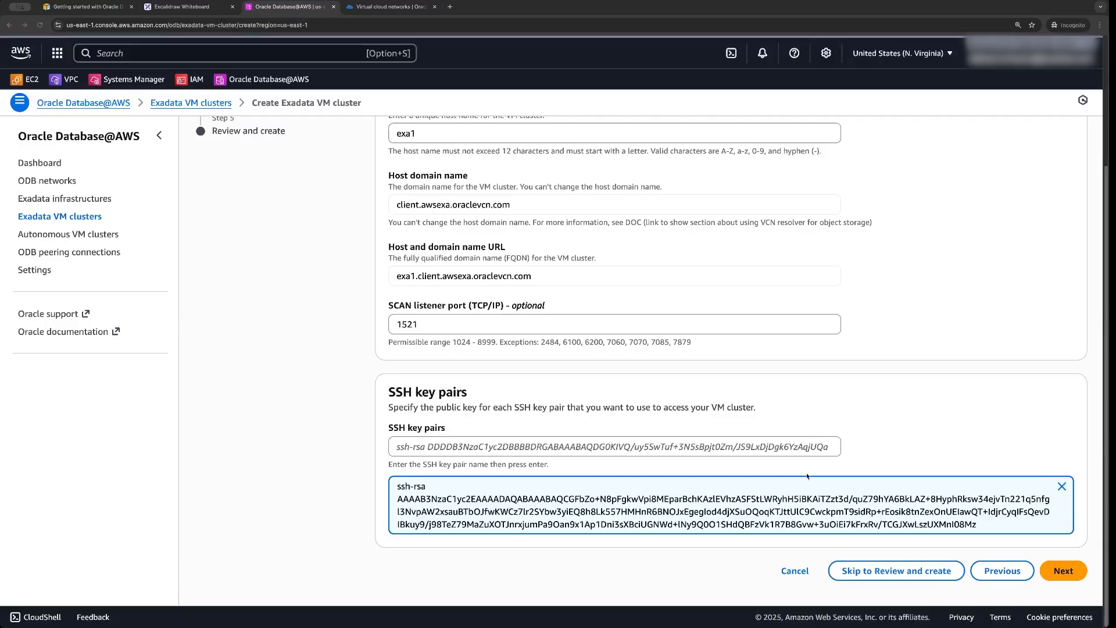
pyautogui.click(1072, 571)
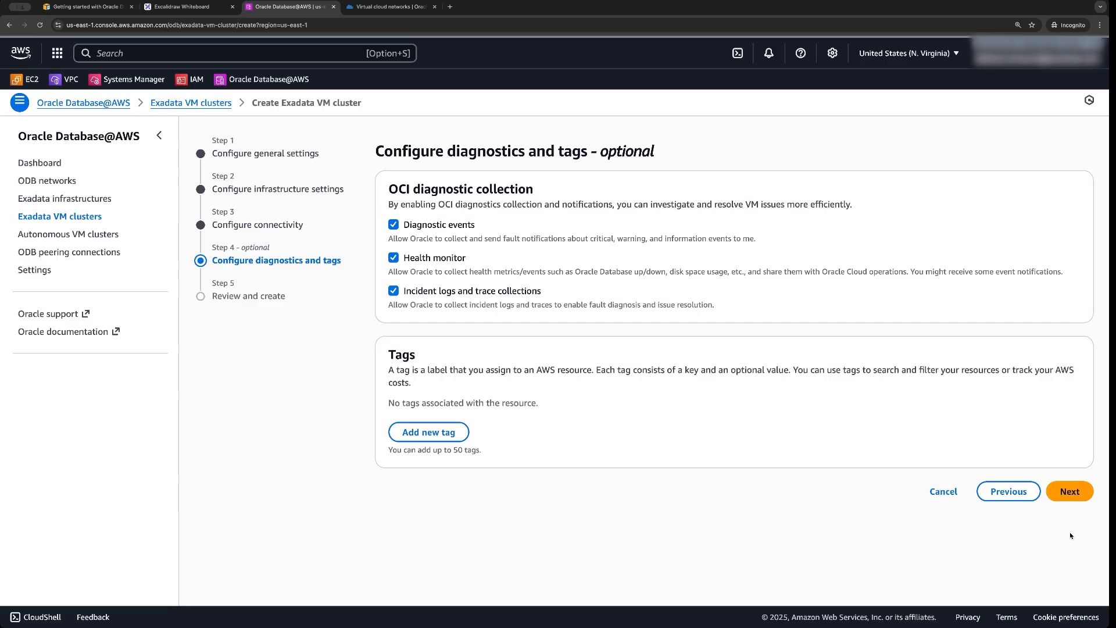
pyautogui.click(1071, 495)
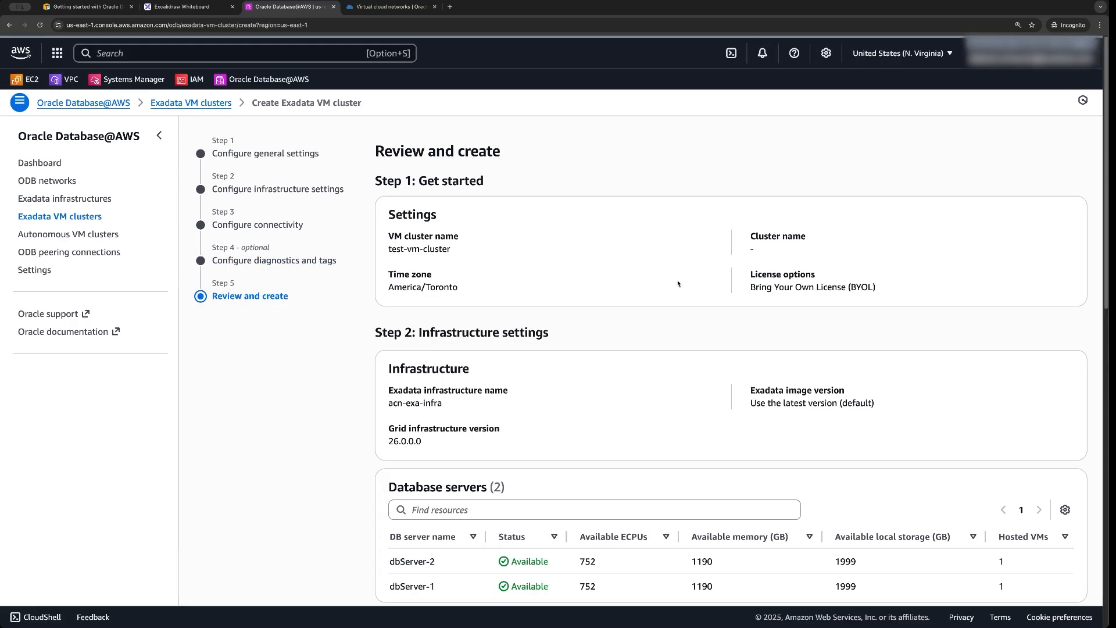
# Step: Review the VM cluster configuration summary and create the VM cluster
pyautogui.scroll(-6, 678, 285)
pyautogui.scroll(-5, 705, 329)
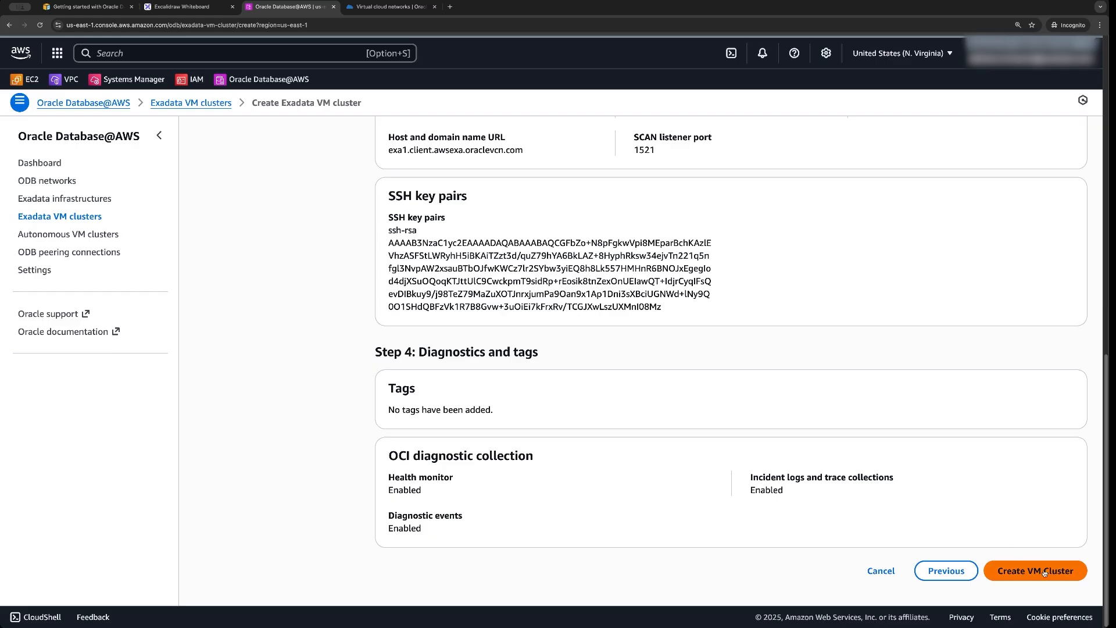
pyautogui.click(1026, 570)
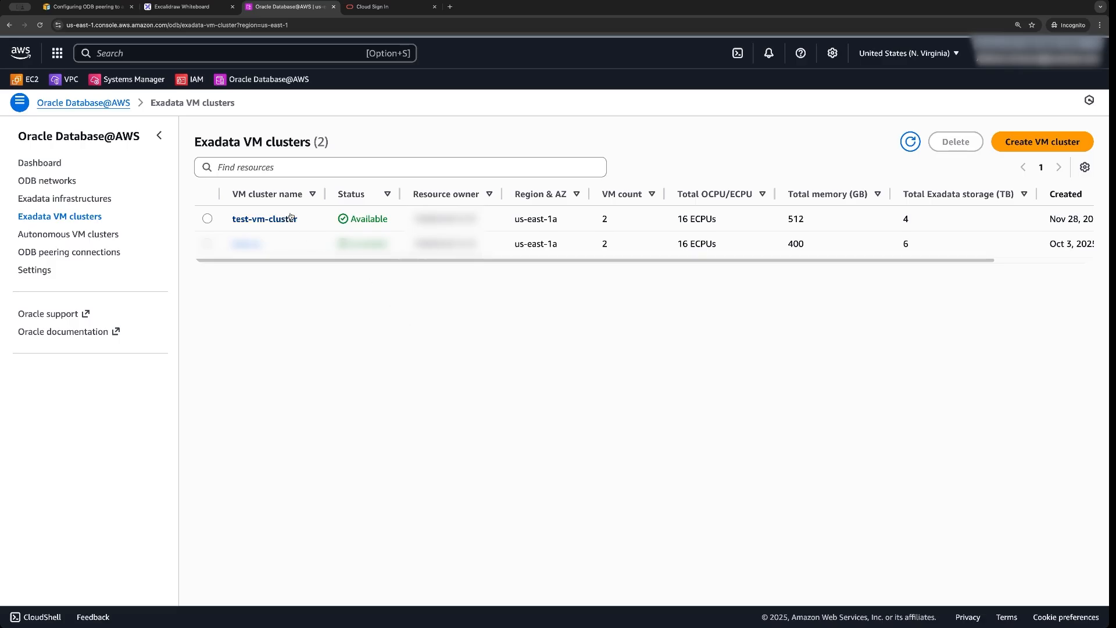
# Step: Open test-vm-cluster and examine its SCAN DNS name, generated host name suffix and connectivity details
pyautogui.click(261, 219)
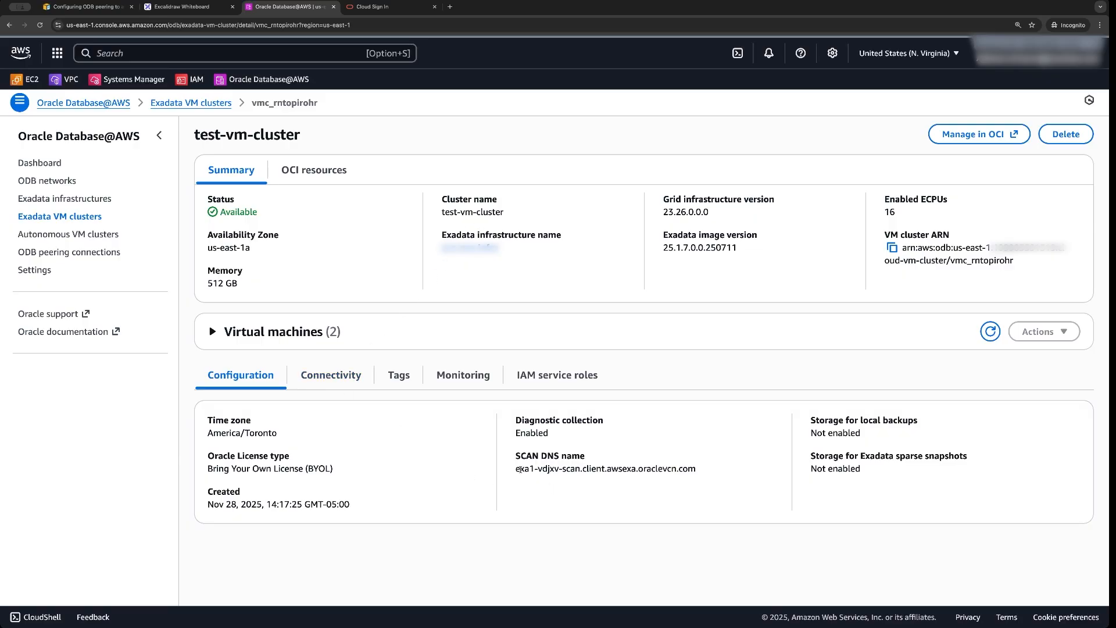
pyautogui.moveTo(517, 469); pyautogui.dragTo(725, 465)
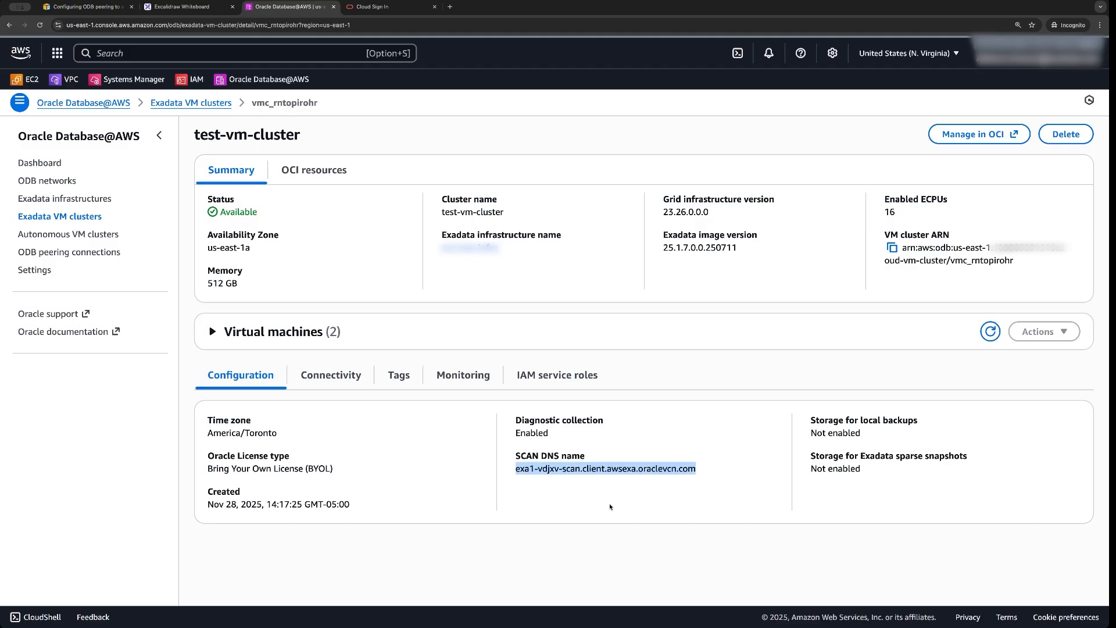
pyautogui.click(560, 491)
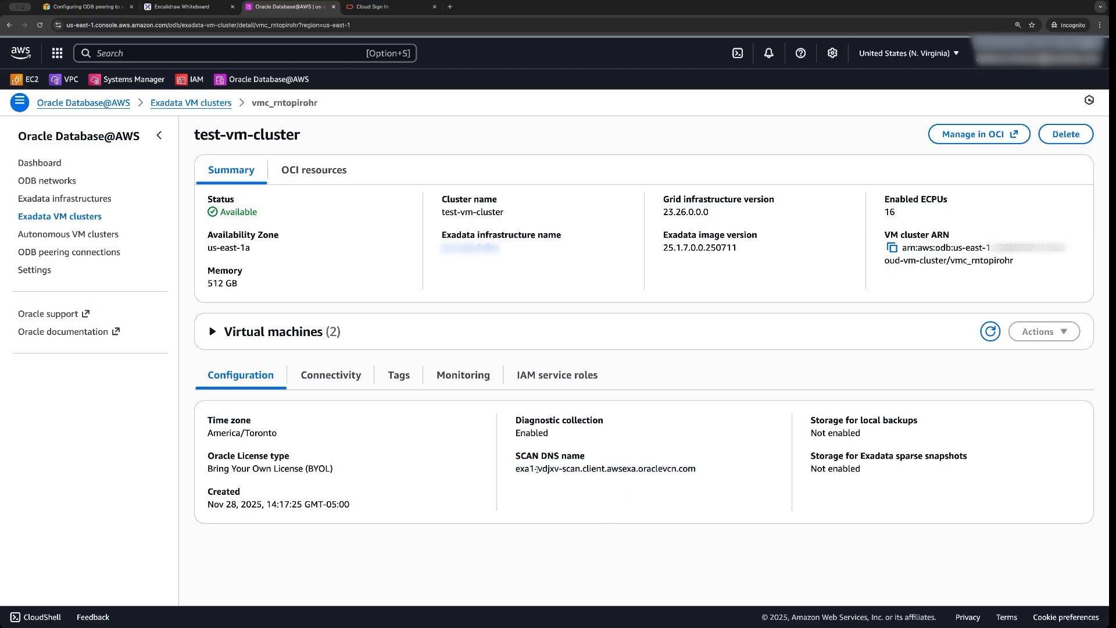
pyautogui.moveTo(538, 469); pyautogui.dragTo(559, 469)
pyautogui.click(327, 381)
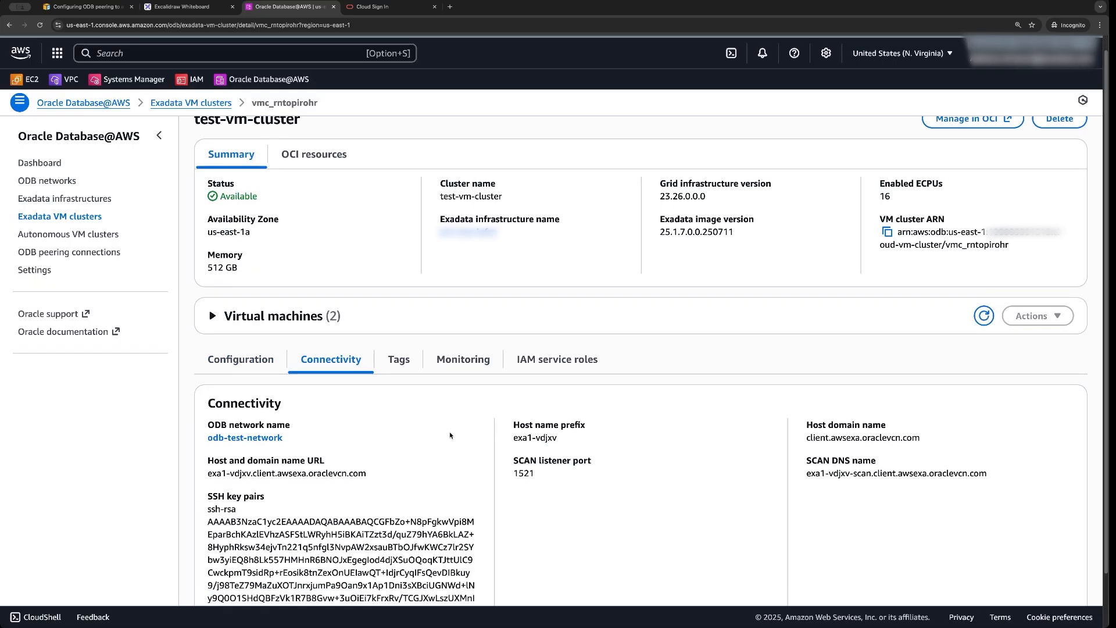
pyautogui.scroll(-2, 349, 425)
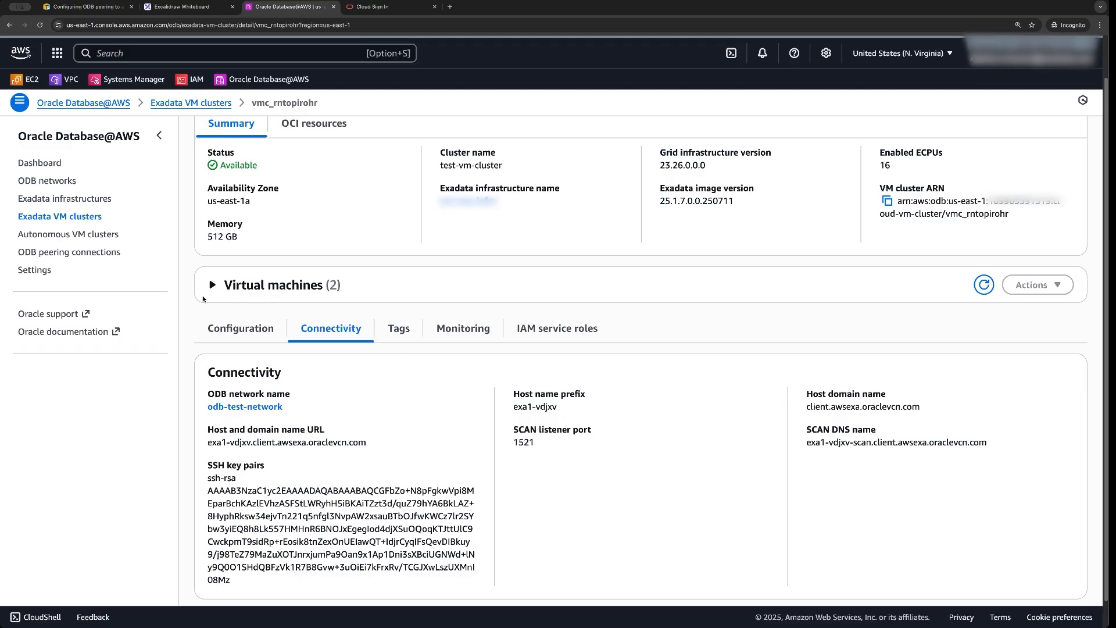
# Step: Open the list of ODB peering connections and read the AWS guide's instructions for creating one
pyautogui.click(88, 253)
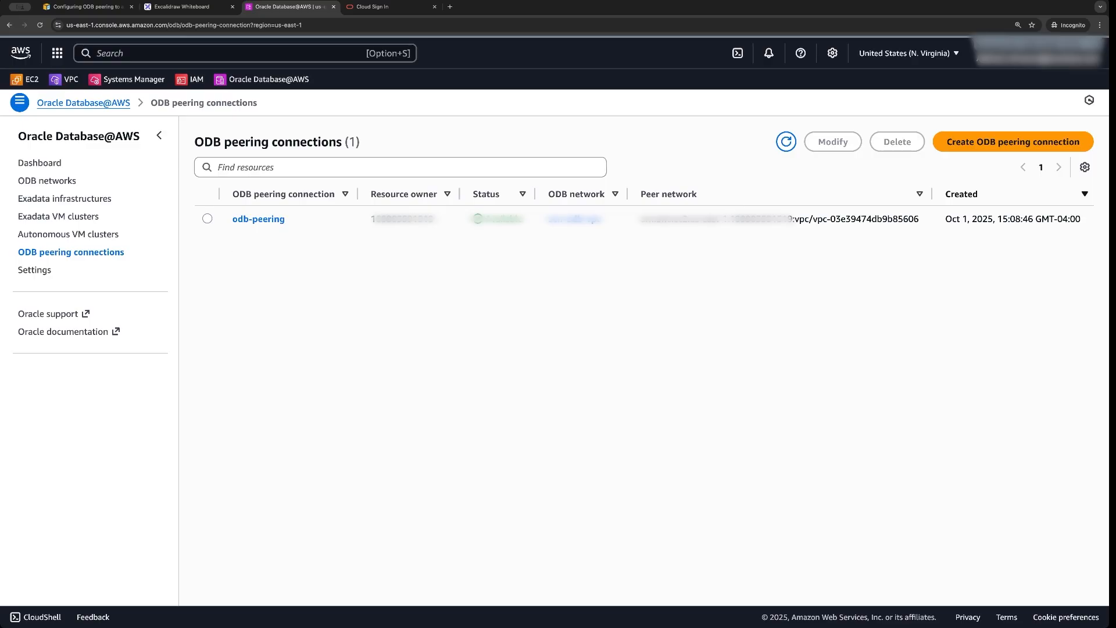
pyautogui.click(88, 9)
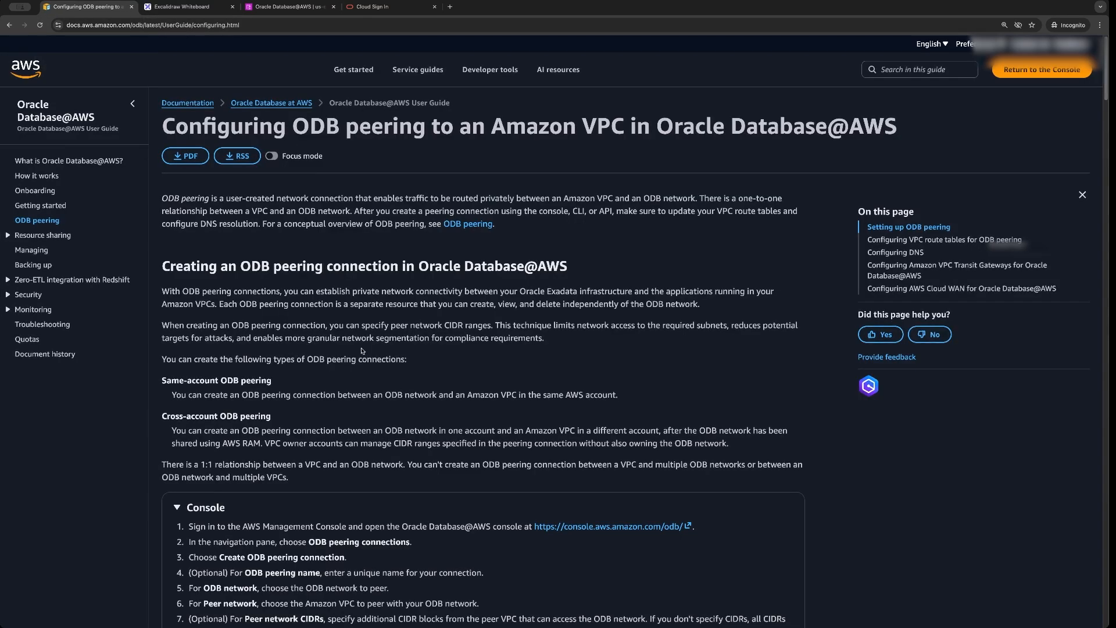
pyautogui.scroll(-1, 361, 370)
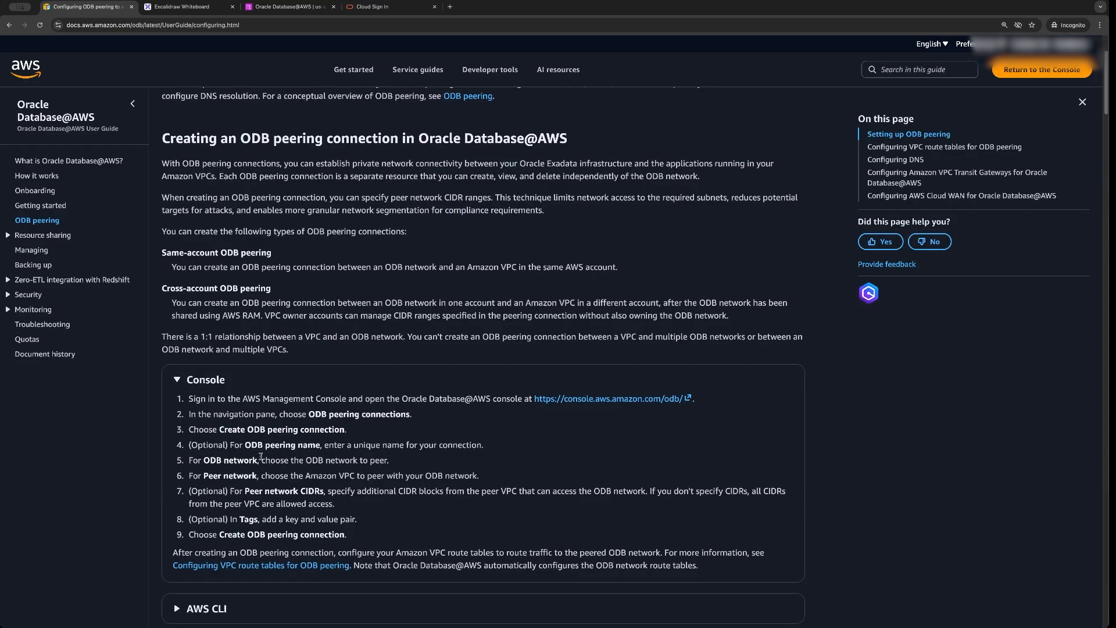
pyautogui.scroll(-1, 305, 433)
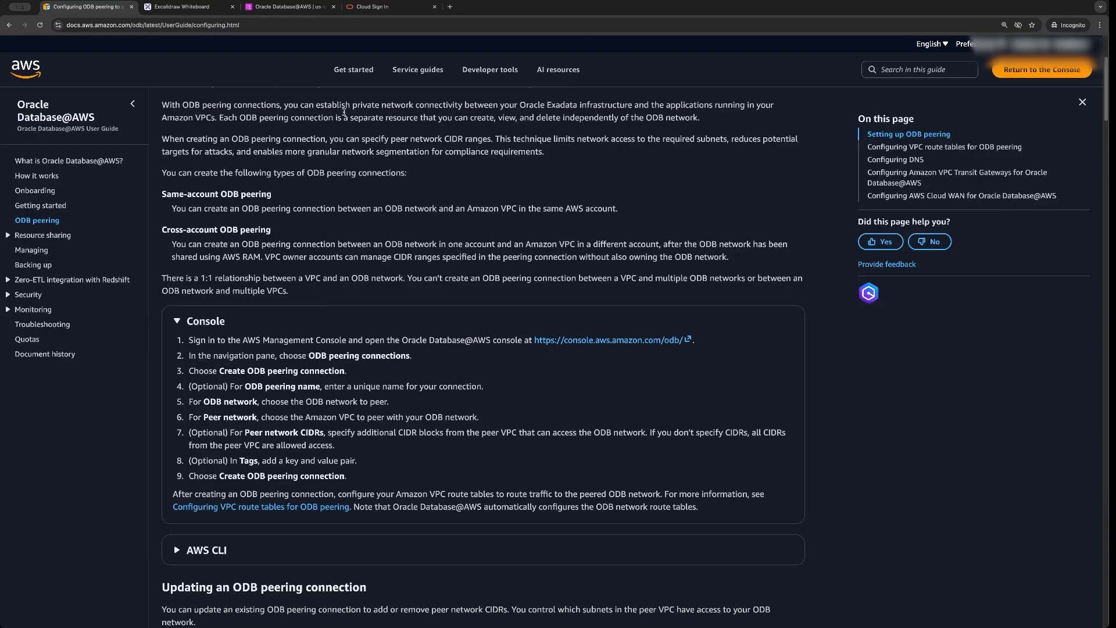
pyautogui.click(285, 9)
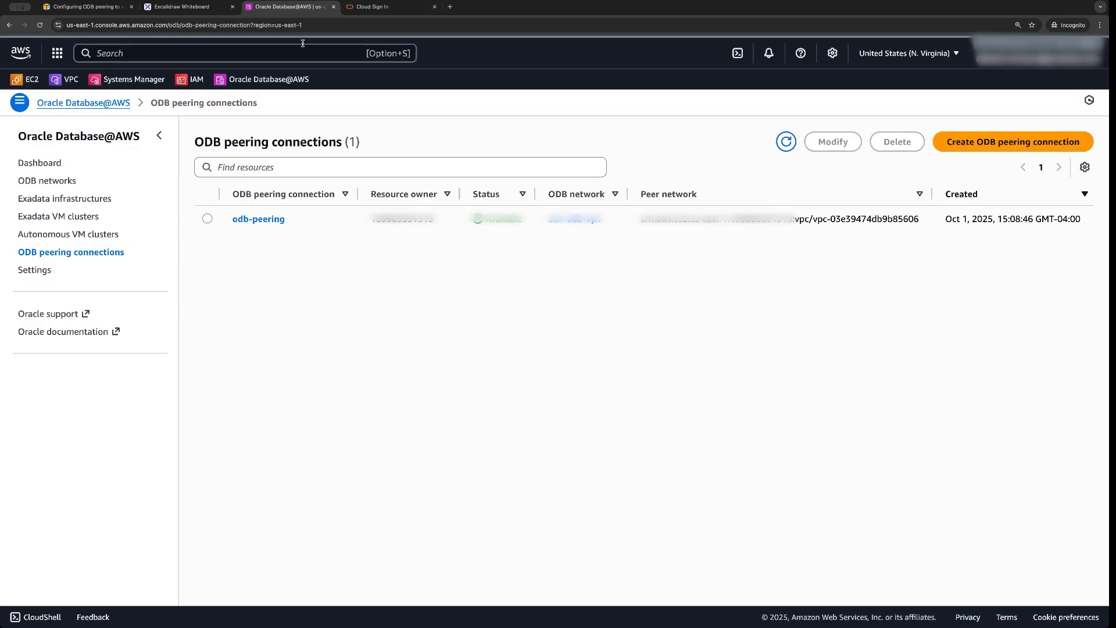
# Step: Start a new ODB peering connection named odb-peering-test with odb-test-network as its ODB network
pyautogui.click(1008, 145)
pyautogui.click(317, 200)
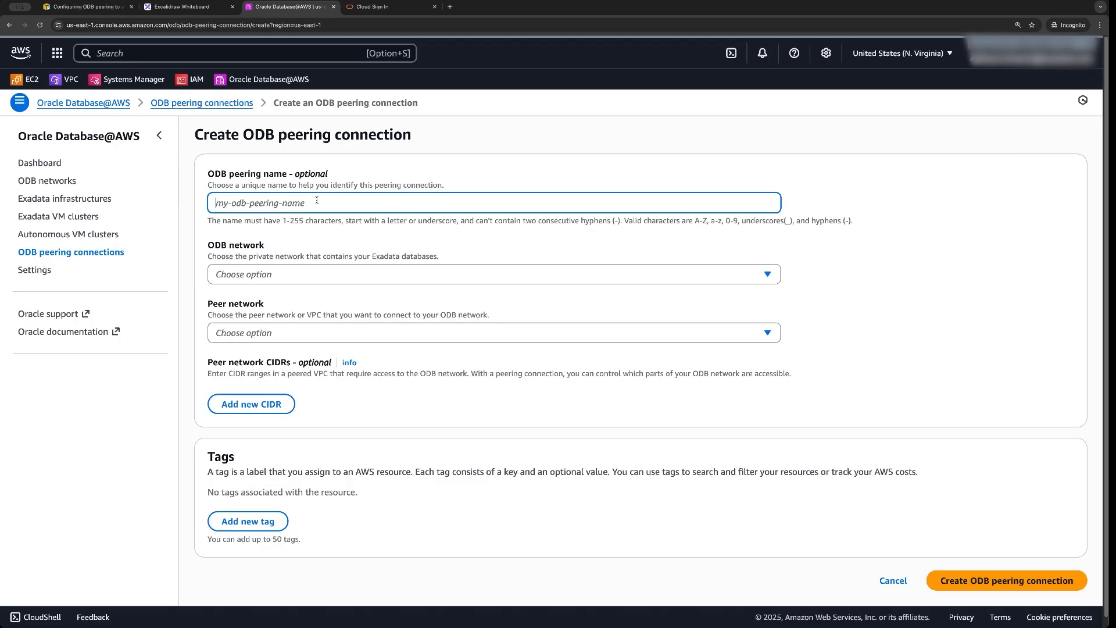
pyautogui.write('odb-peering-test')
pyautogui.click(279, 271)
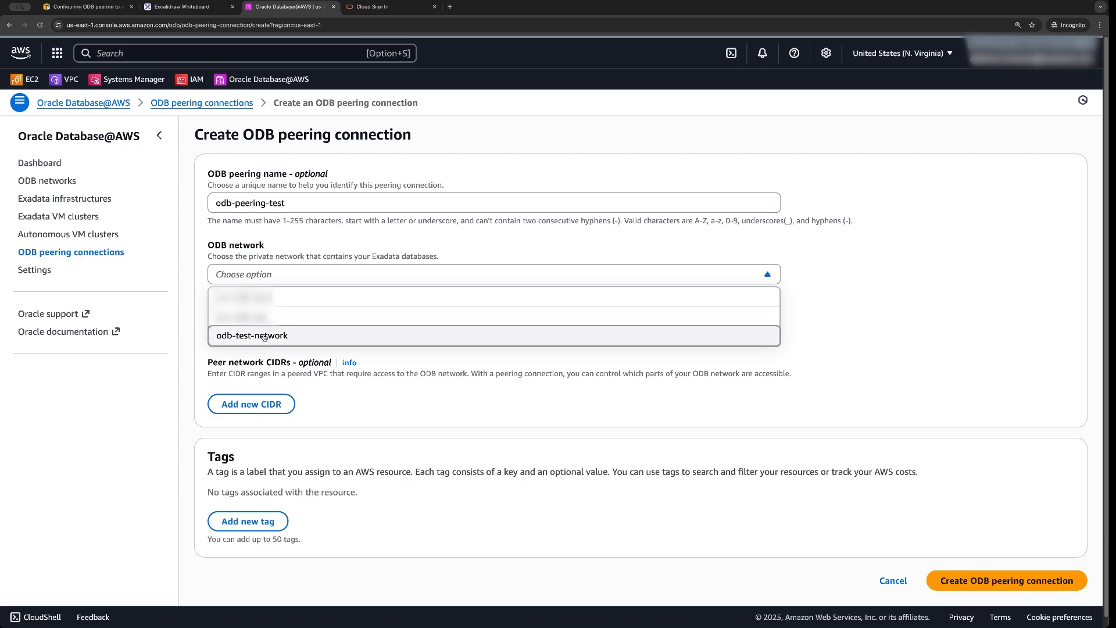
pyautogui.click(300, 340)
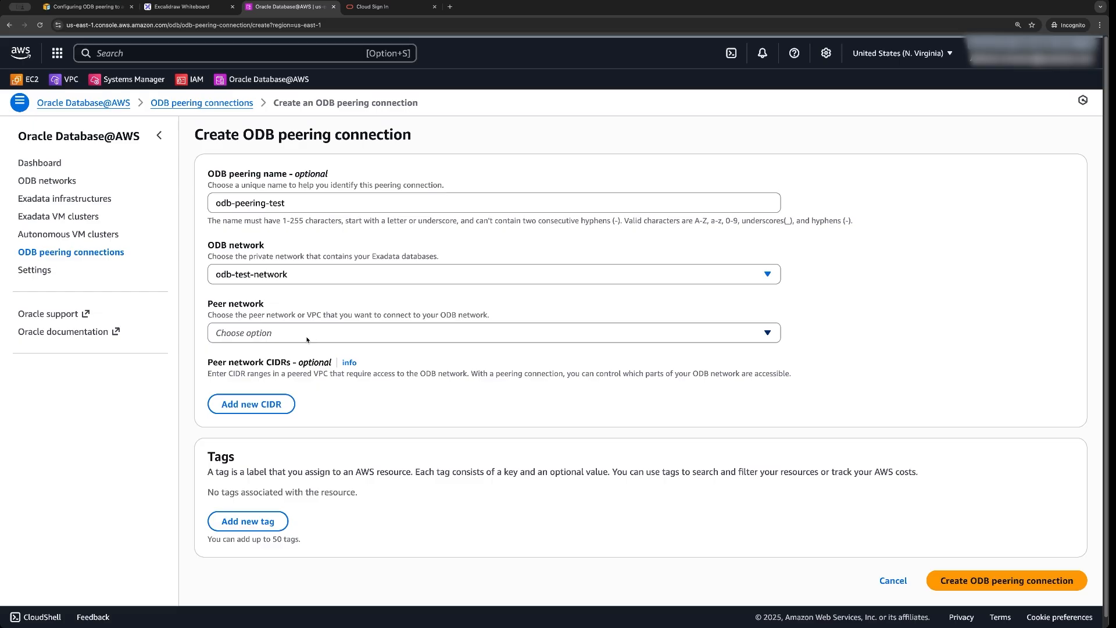
# Step: Select vpc-0fb96474cfeae43bc as the peer network and create the ODB peering connection
pyautogui.click(306, 337)
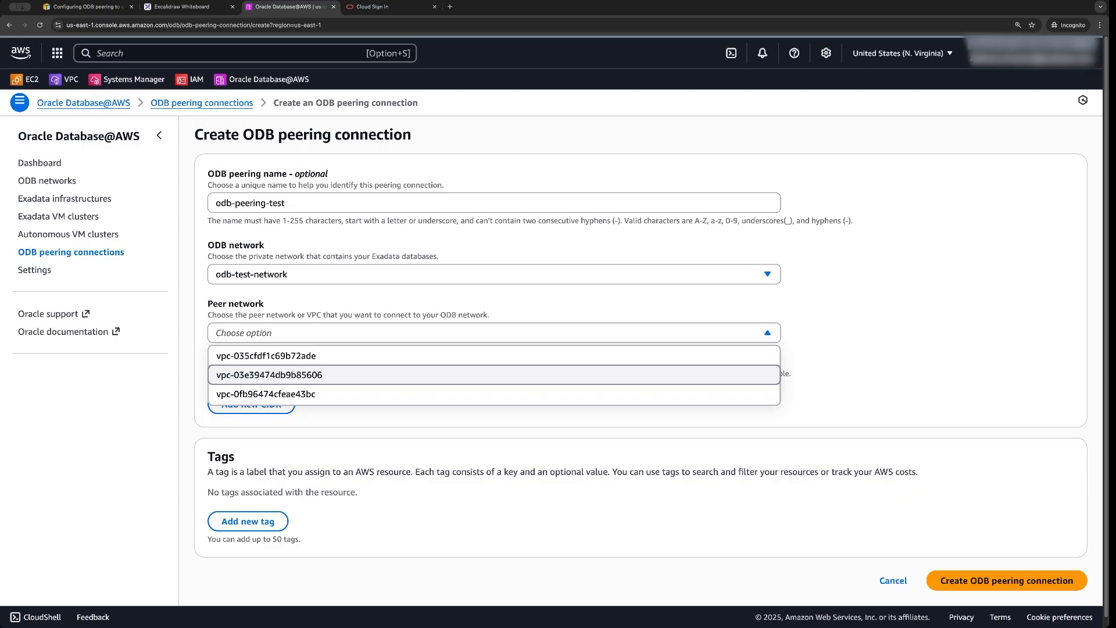
pyautogui.press('super+Tab')
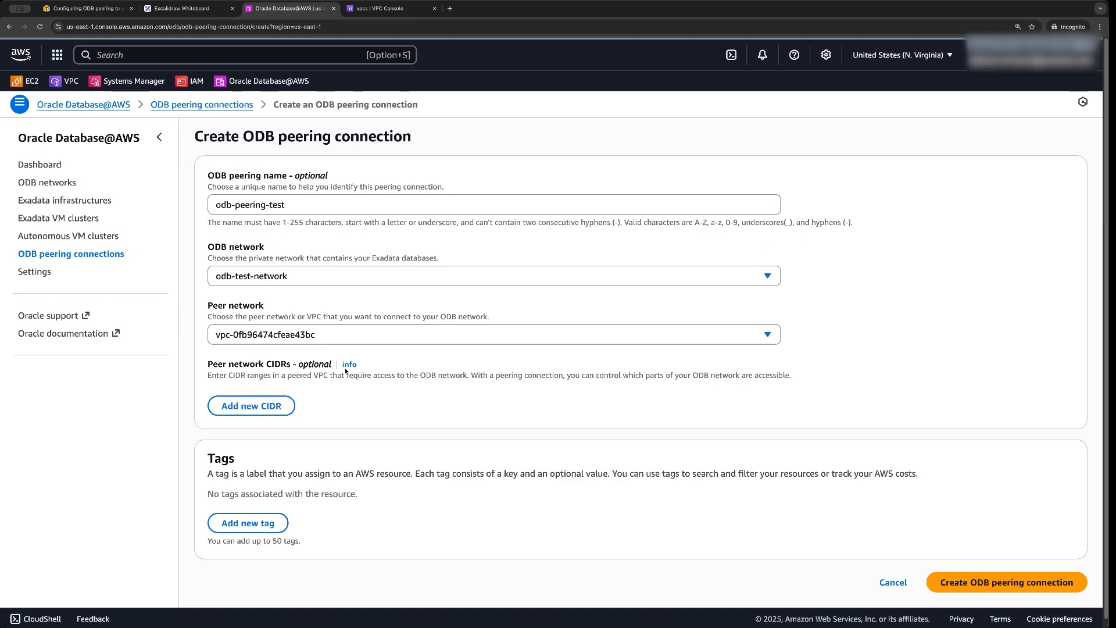
pyautogui.click(1004, 581)
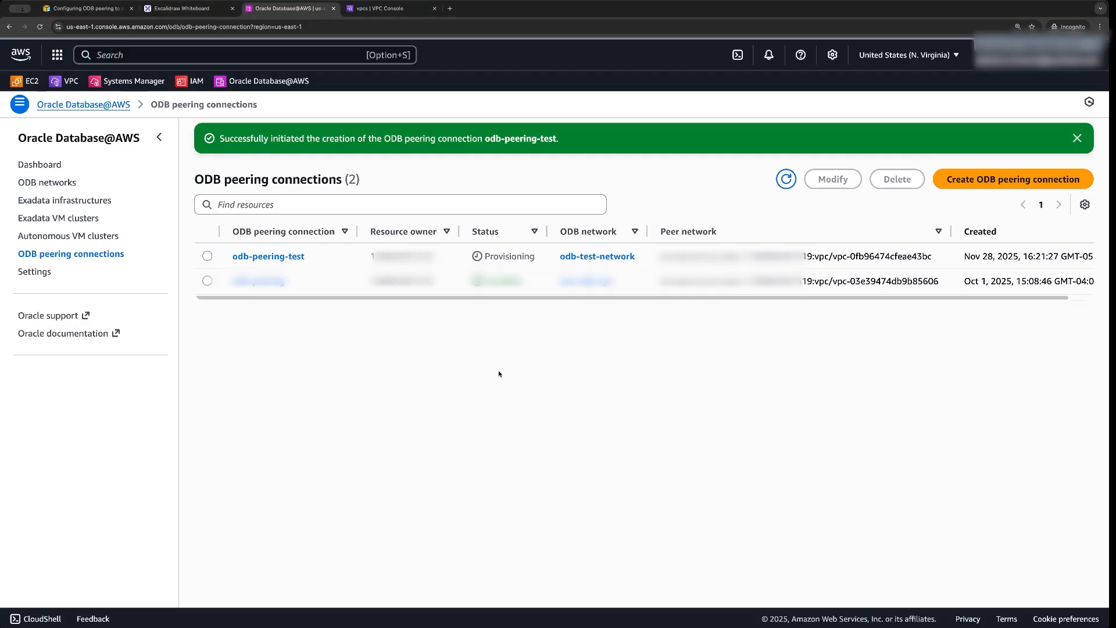
# Step: Consult the guide on VPC route tables for ODB peering and open odb-test-network to look up its details
pyautogui.click(92, 9)
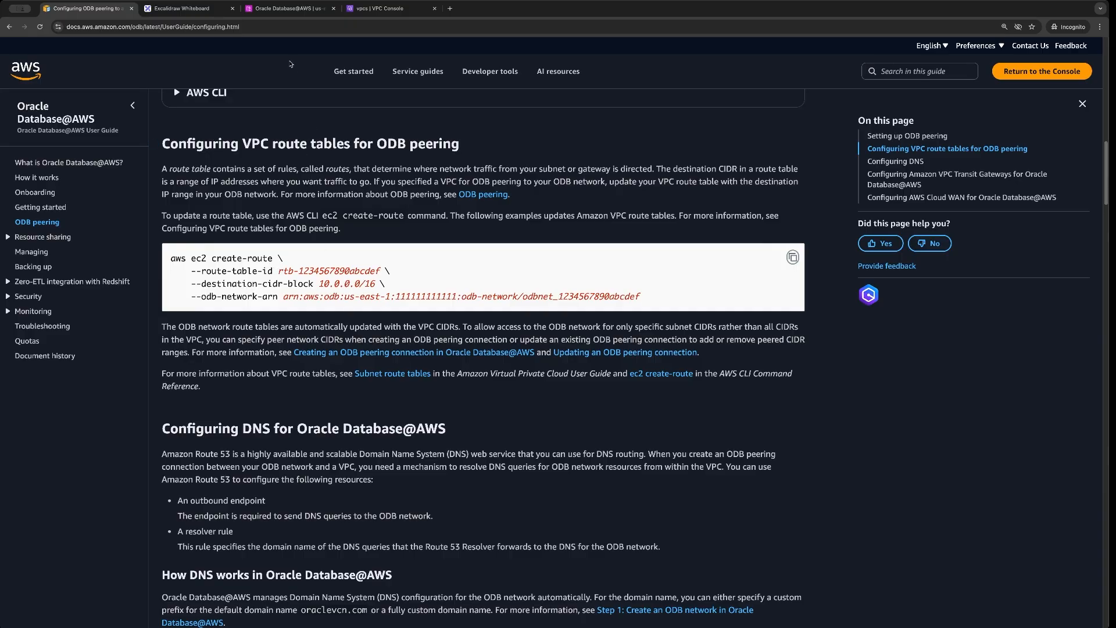
pyautogui.click(265, 11)
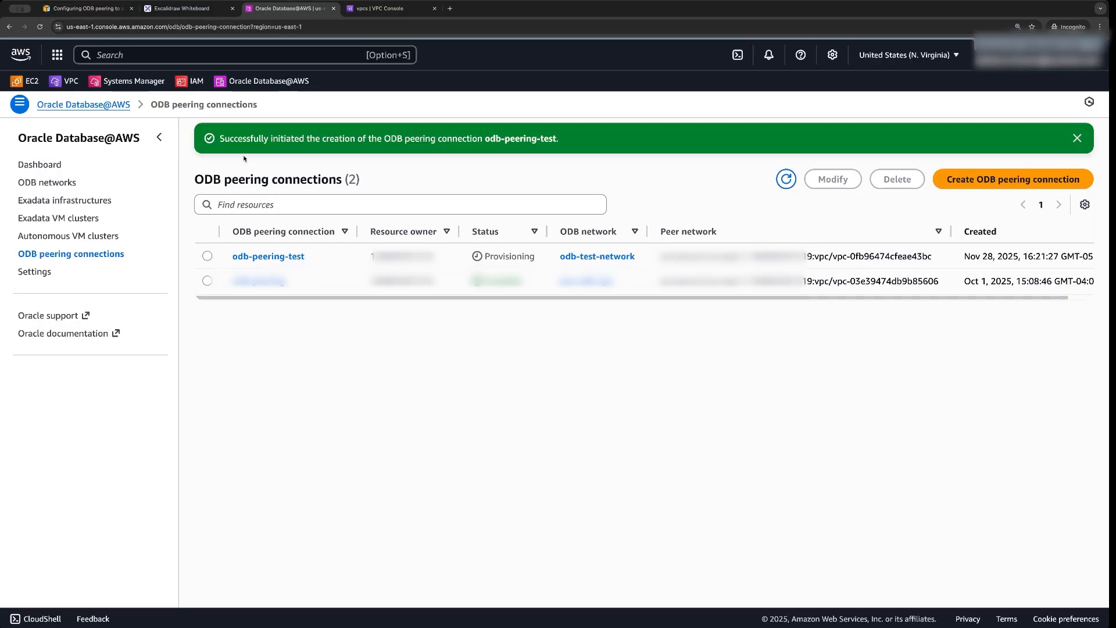
pyautogui.click(65, 182)
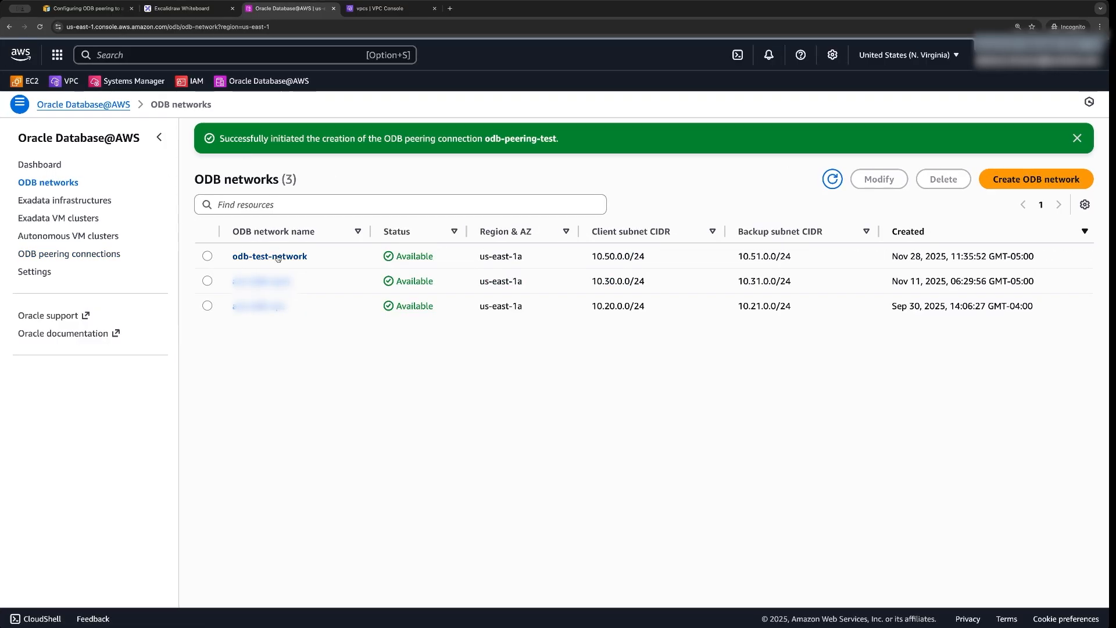
pyautogui.click(292, 260)
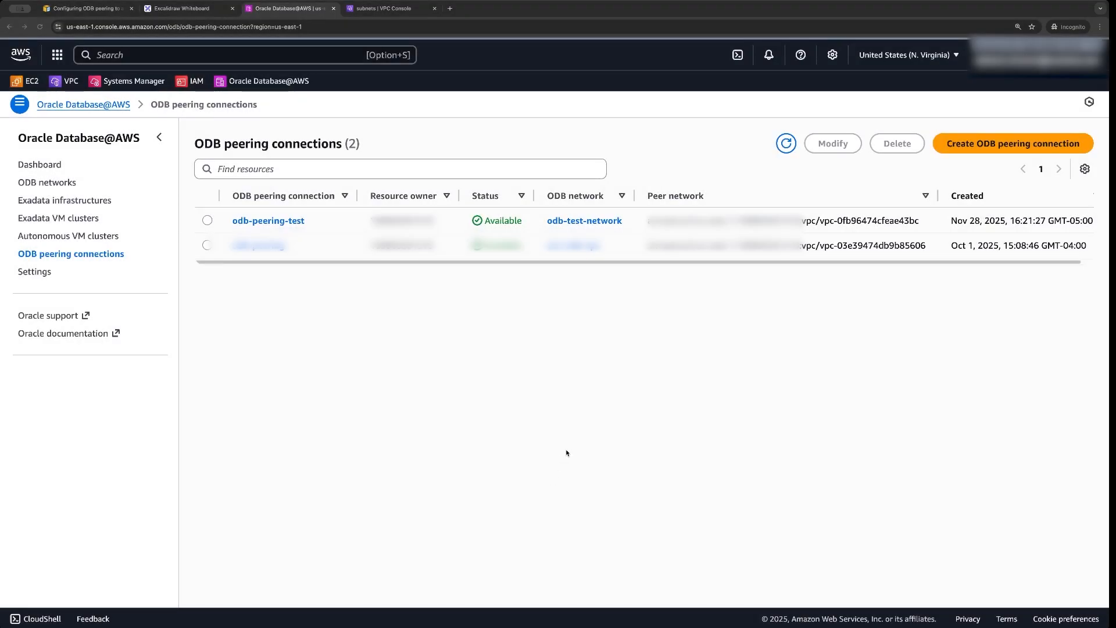
pyautogui.click(487, 336)
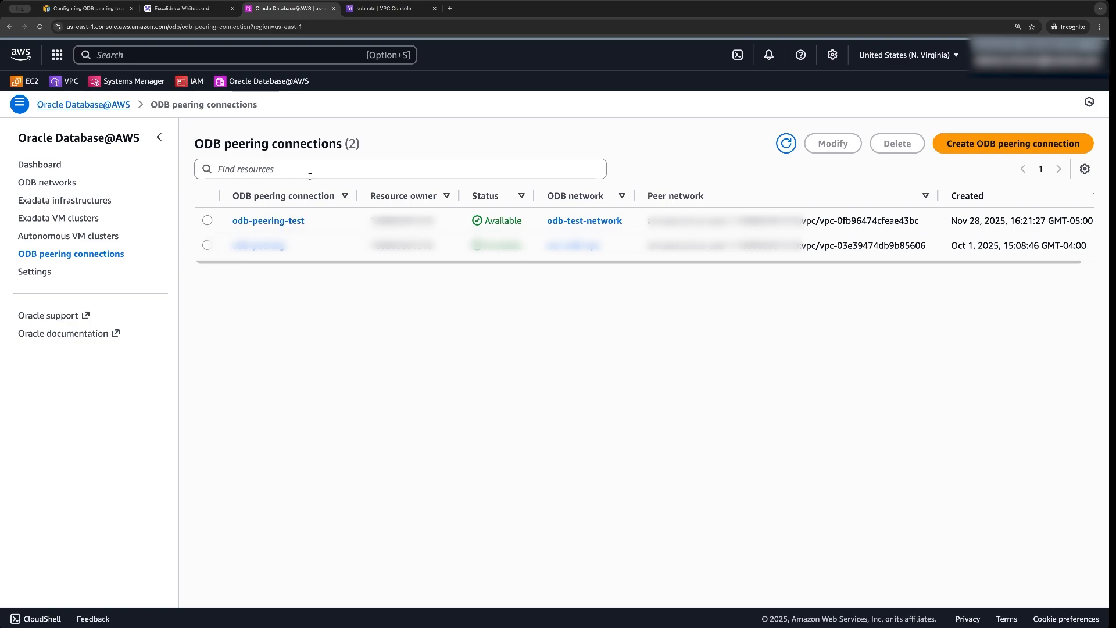
# Step: Run aws ec2 create-route in CloudShell to route 10.50.0.0/24 from rt-odb-peering-test to the ODB network, and refresh the subnet's routes
pyautogui.click(372, 11)
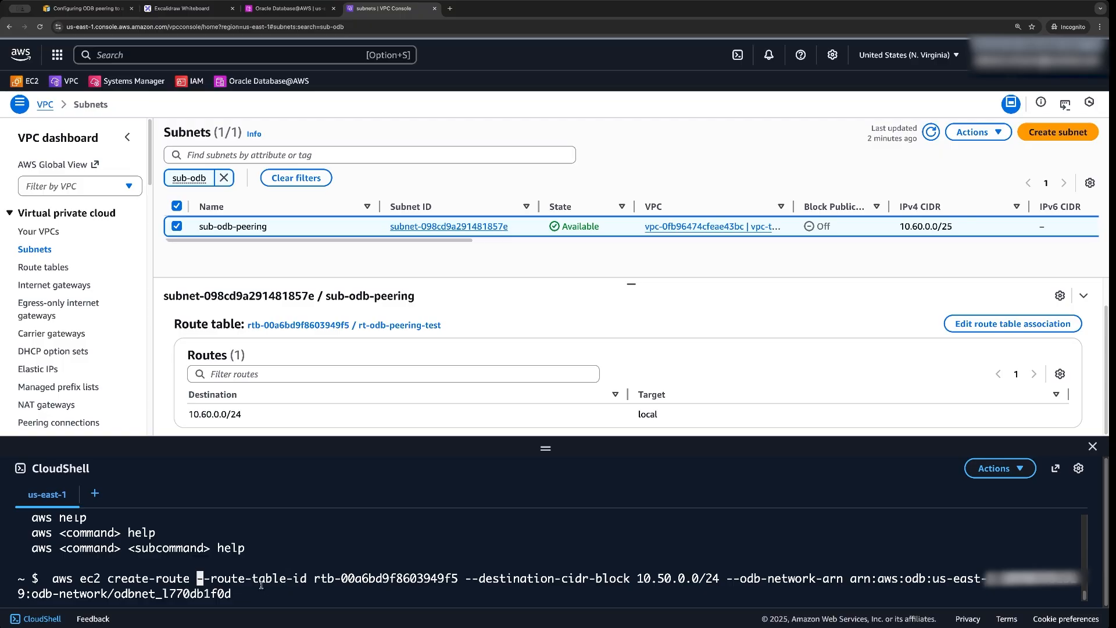
pyautogui.press('Return')
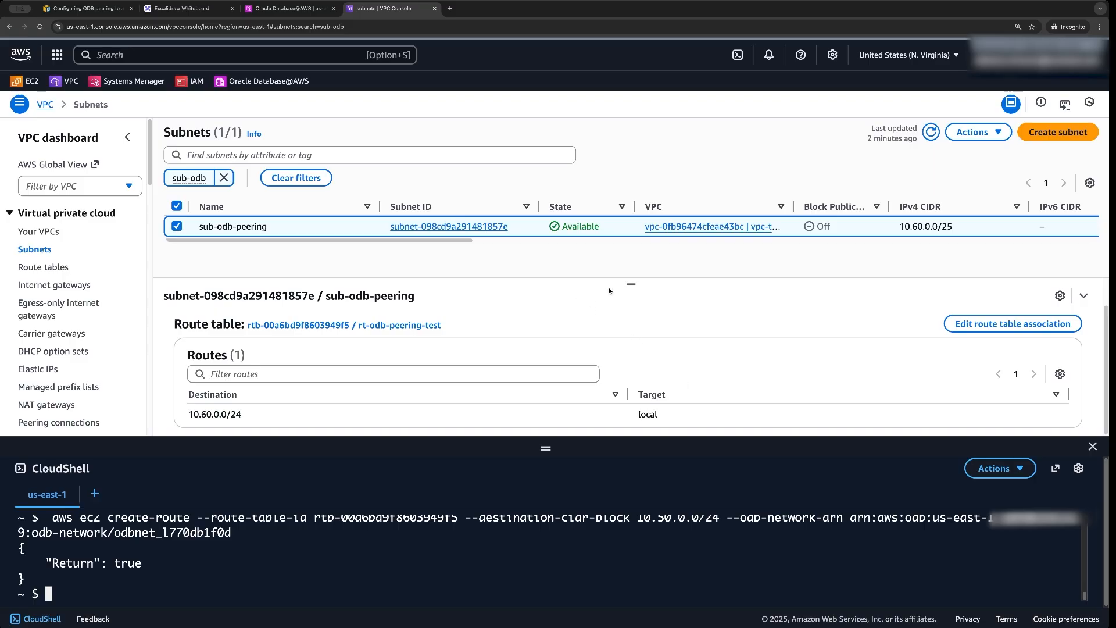
pyautogui.click(932, 132)
pyautogui.scroll(-2, 475, 366)
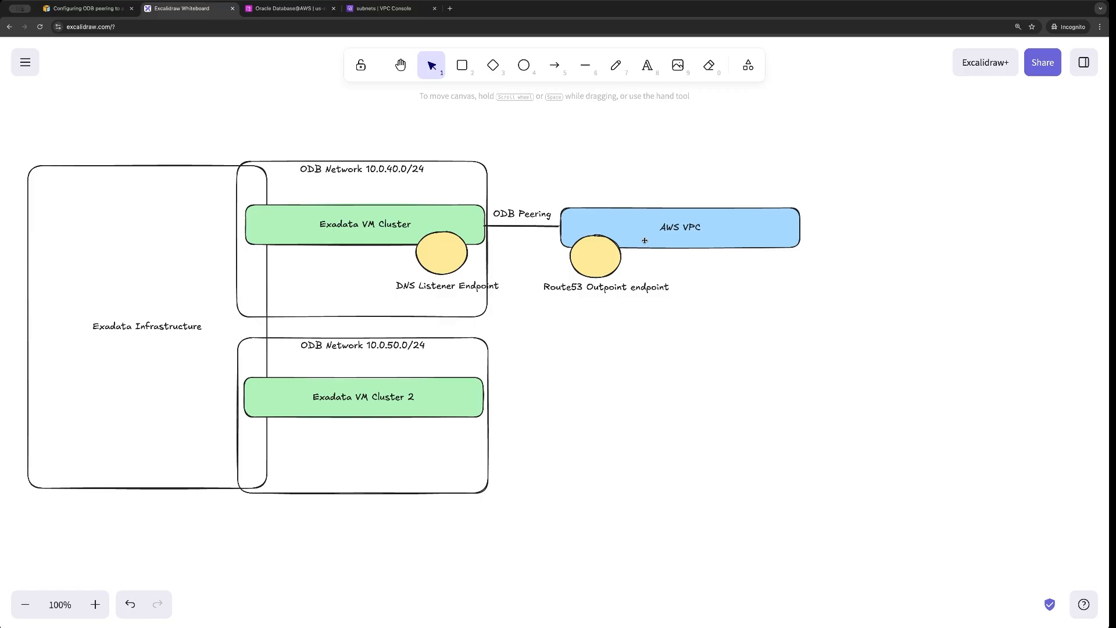
# Step: Read how DNS works in the ODB peering guide, especially the DNS listening endpoint, and compare it with the Excalidraw diagram
pyautogui.click(85, 12)
pyautogui.scroll(5, 265, 230)
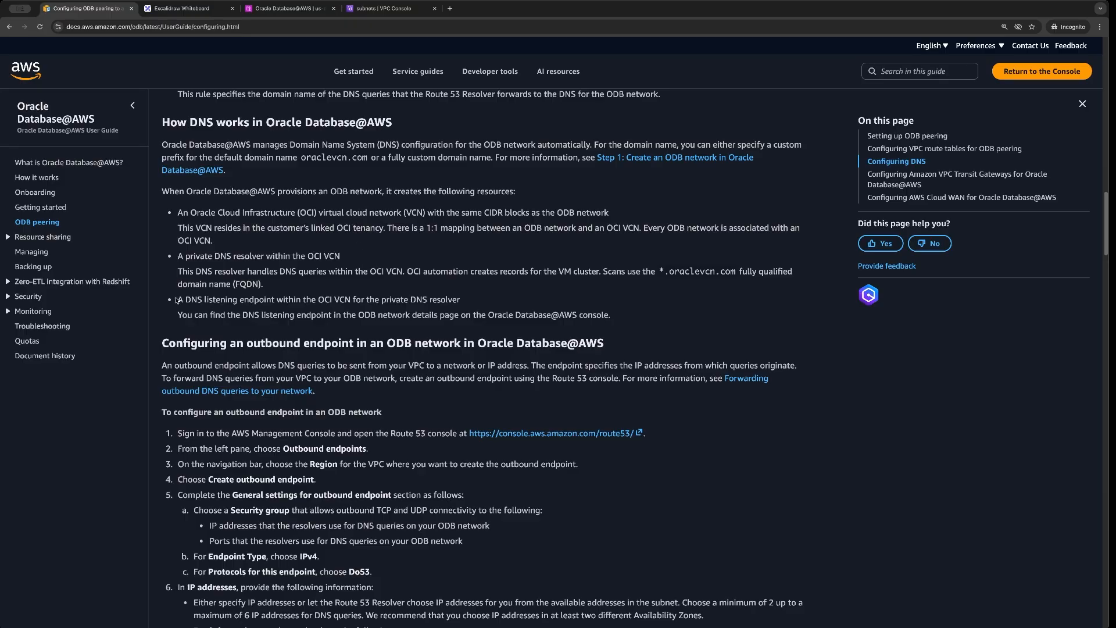
pyautogui.moveTo(177, 300); pyautogui.dragTo(474, 298)
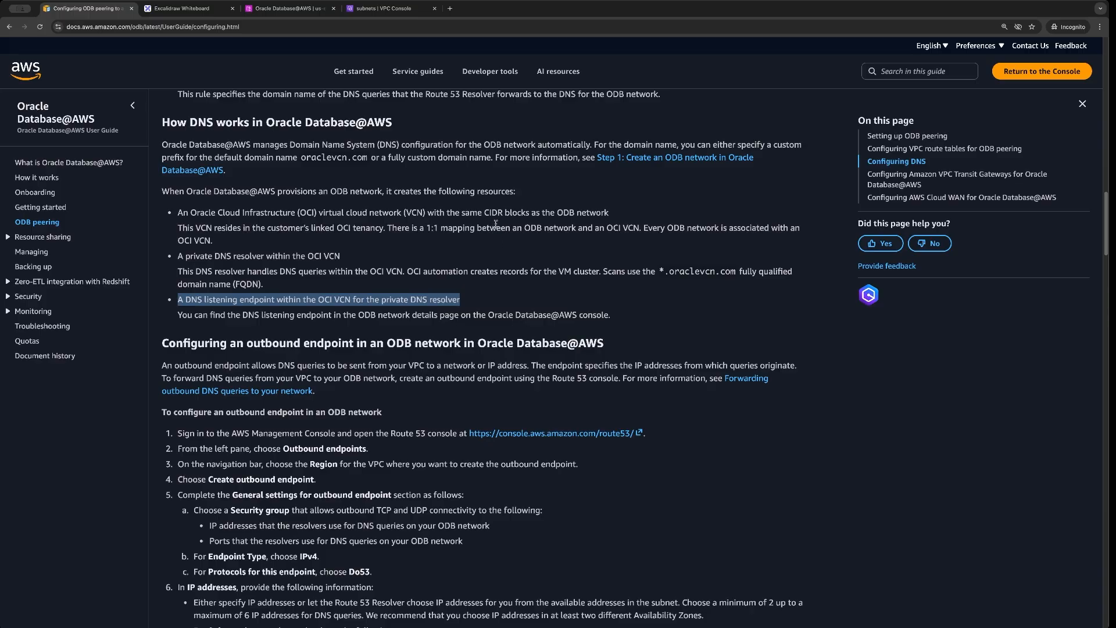
pyautogui.click(190, 11)
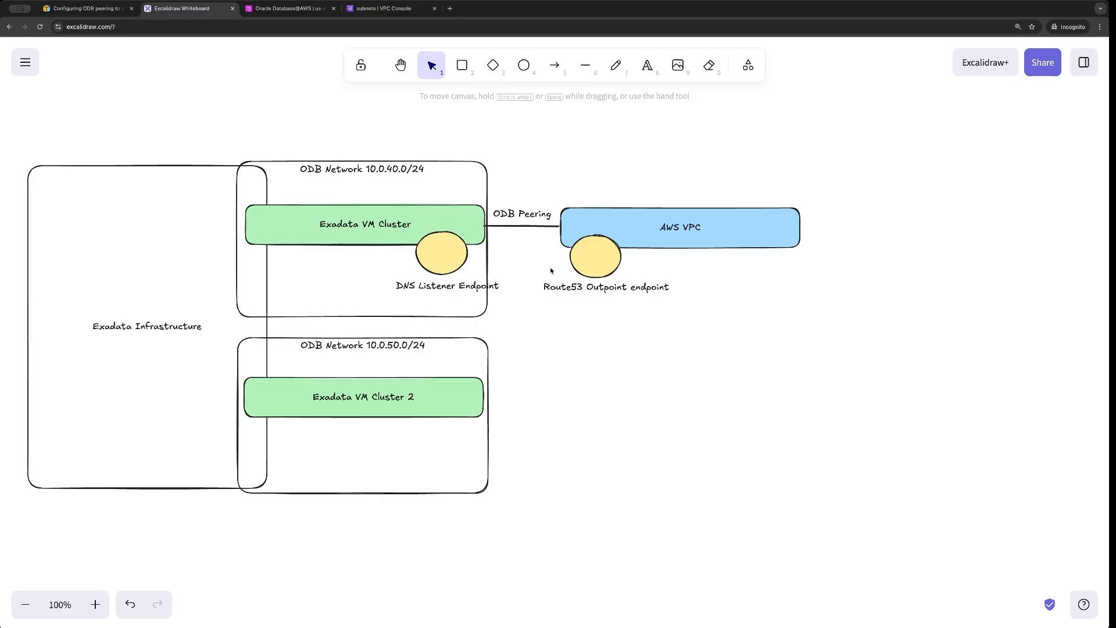
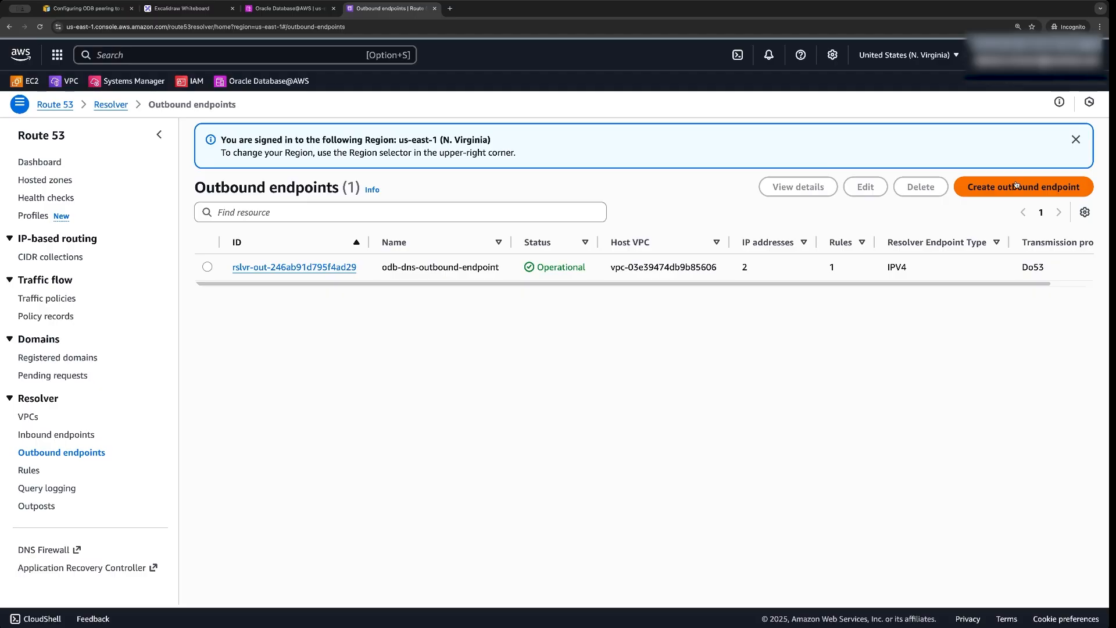
# Step: Start a new Route 53 outbound endpoint named odb-outbound-endpoint-test in VPC vpc-0fb96474cfeae43bc (vpc-test-odb-peering)
pyautogui.click(1016, 186)
pyautogui.click(164, 249)
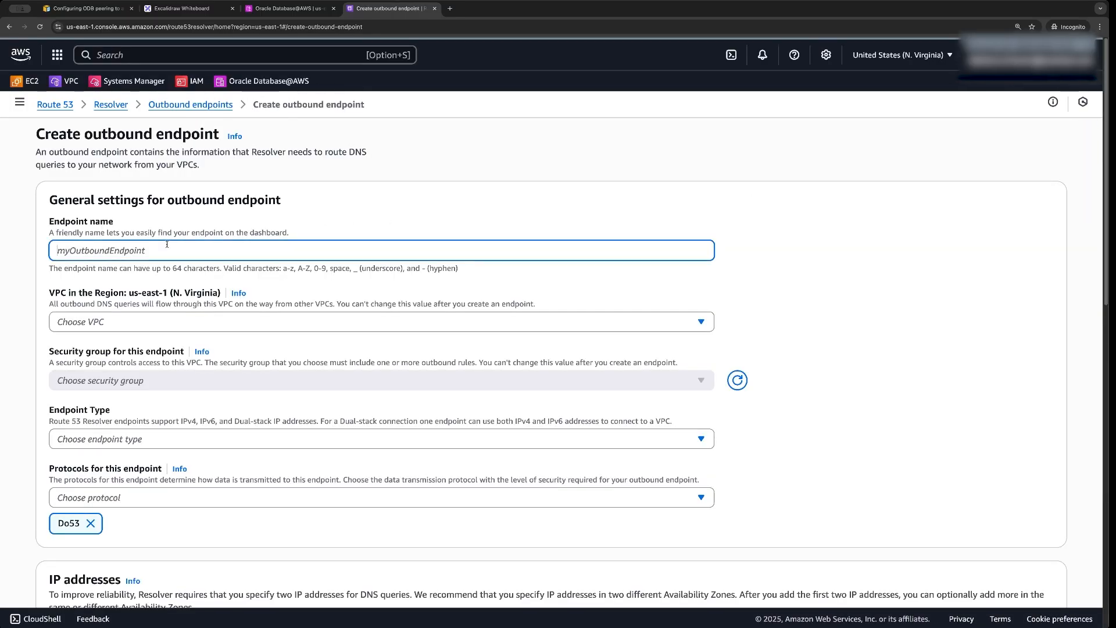
pyautogui.write('odb-outbound')
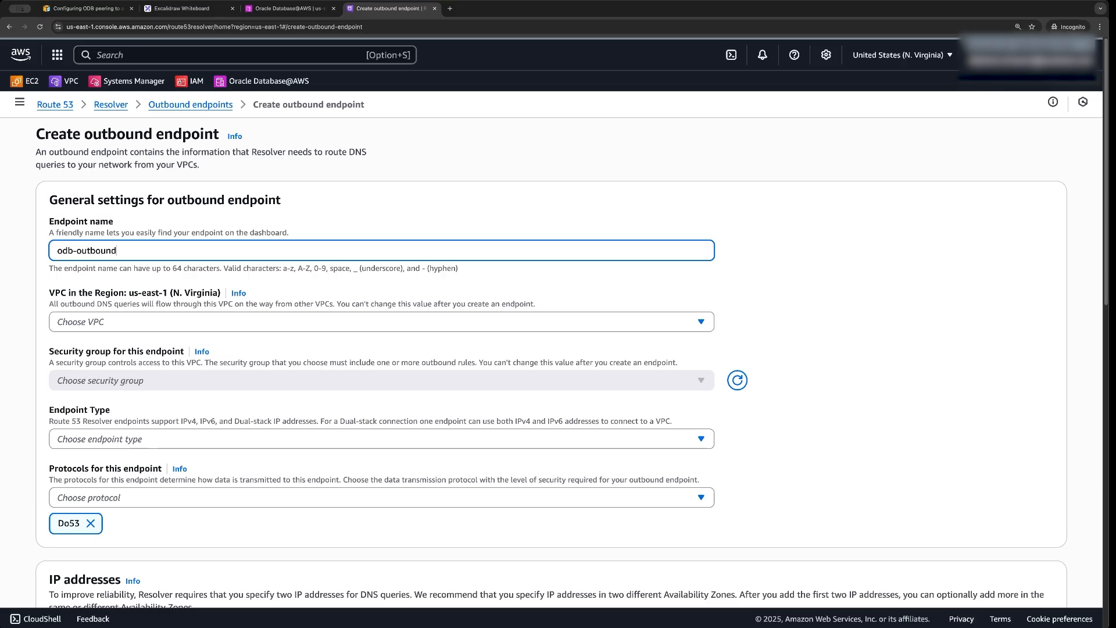
pyautogui.write('-endpoint-test')
pyautogui.click(703, 327)
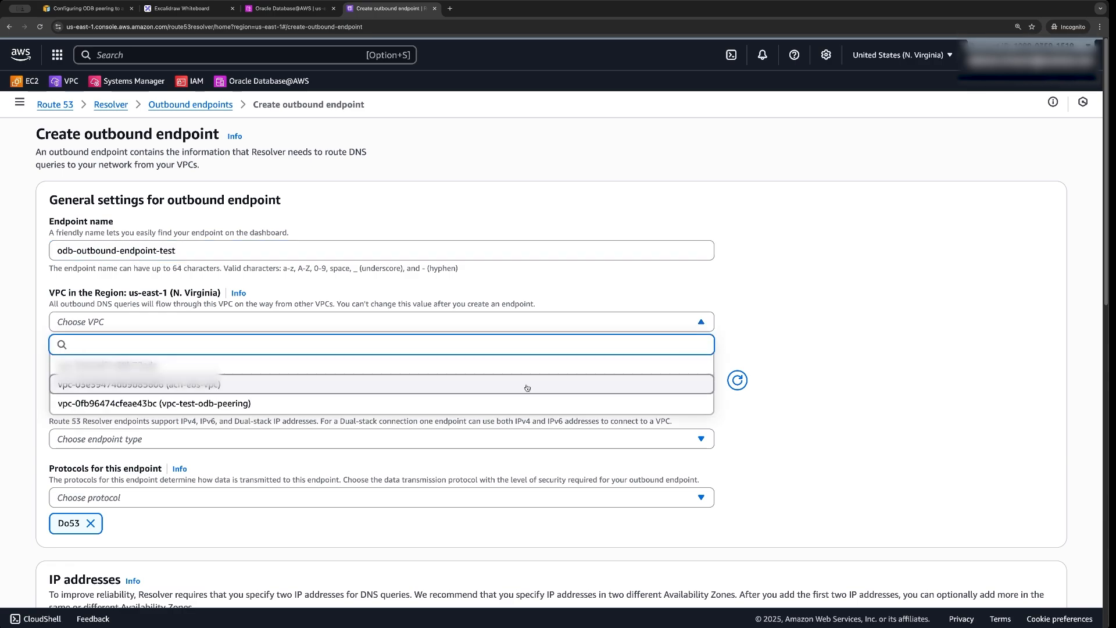
pyautogui.click(222, 405)
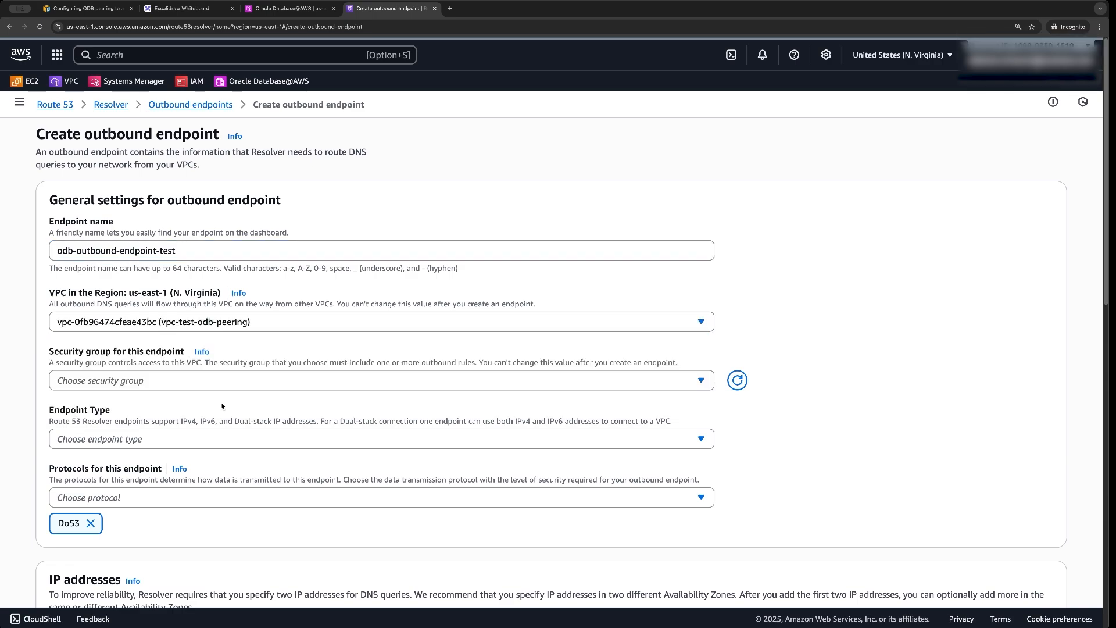
# Step: Assign the odb-peering-test security group to the endpoint and set its type to IPv4, keeping the Do53 protocol
pyautogui.click(691, 378)
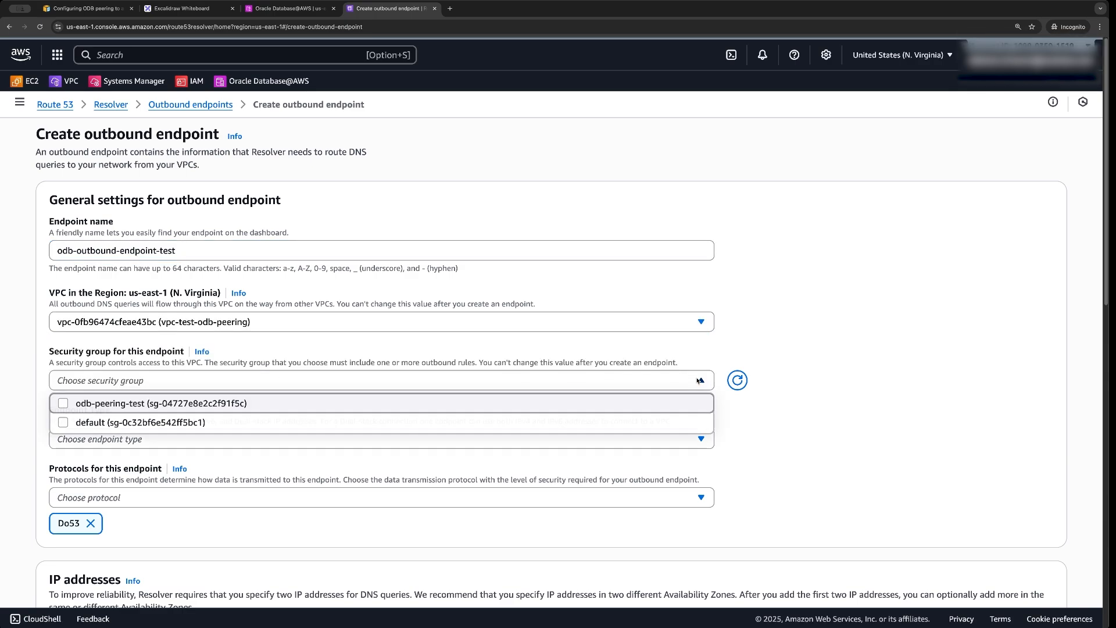
pyautogui.click(63, 402)
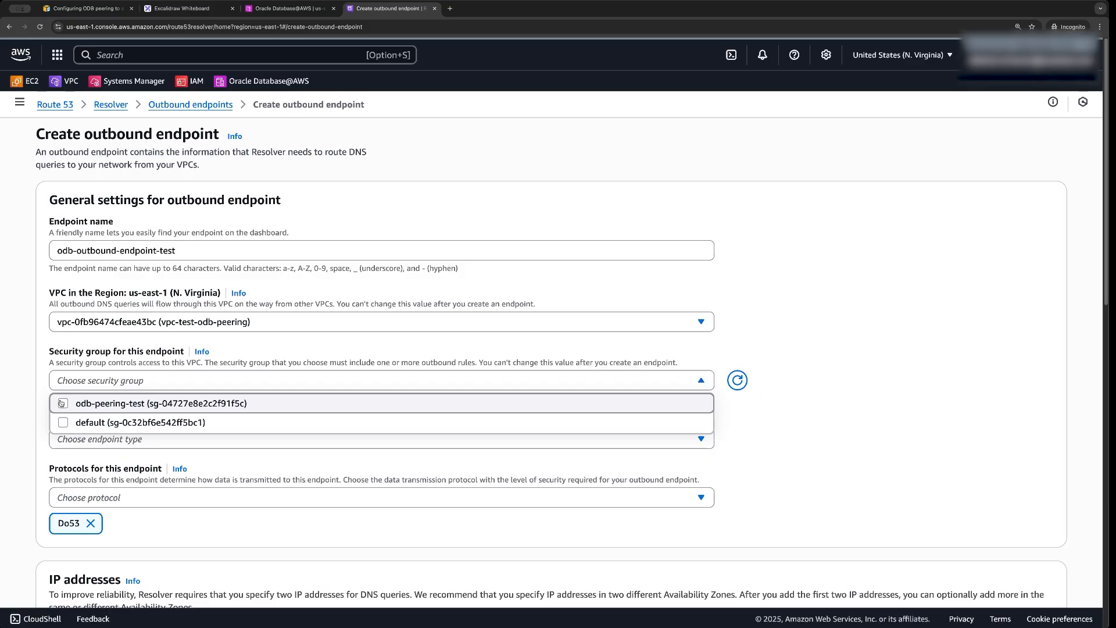
pyautogui.click(854, 399)
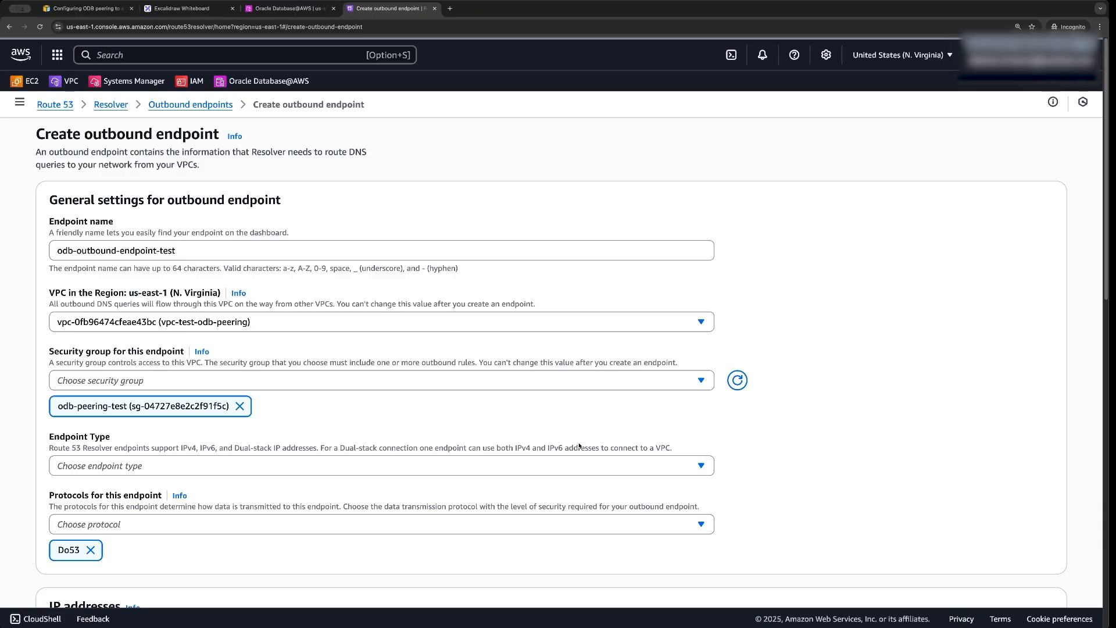
pyautogui.click(708, 465)
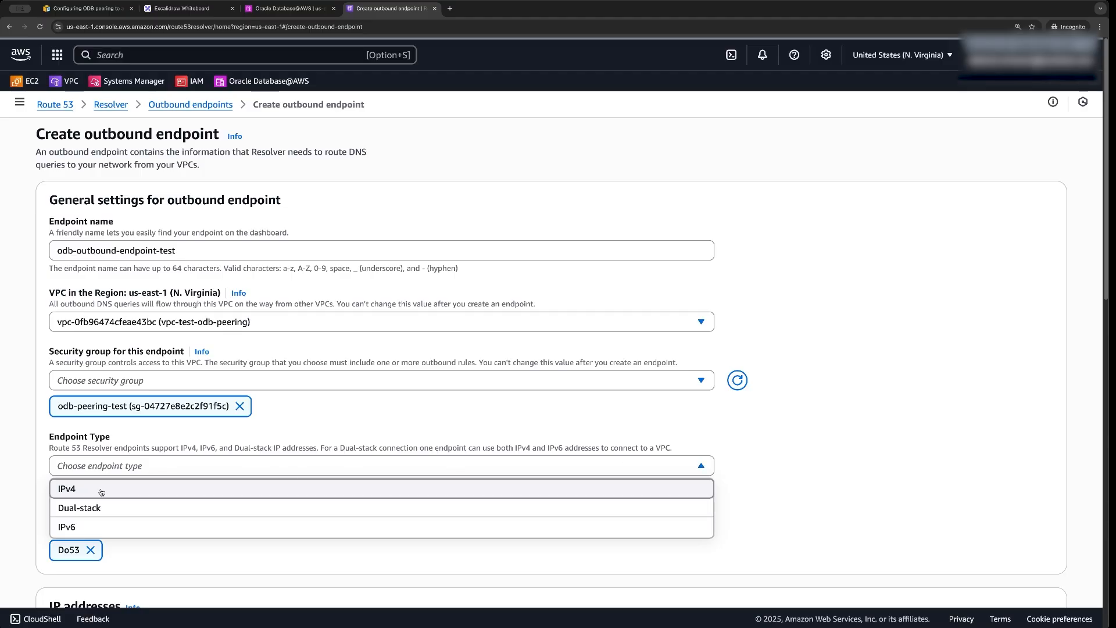
pyautogui.click(102, 491)
pyautogui.scroll(-1, 431, 430)
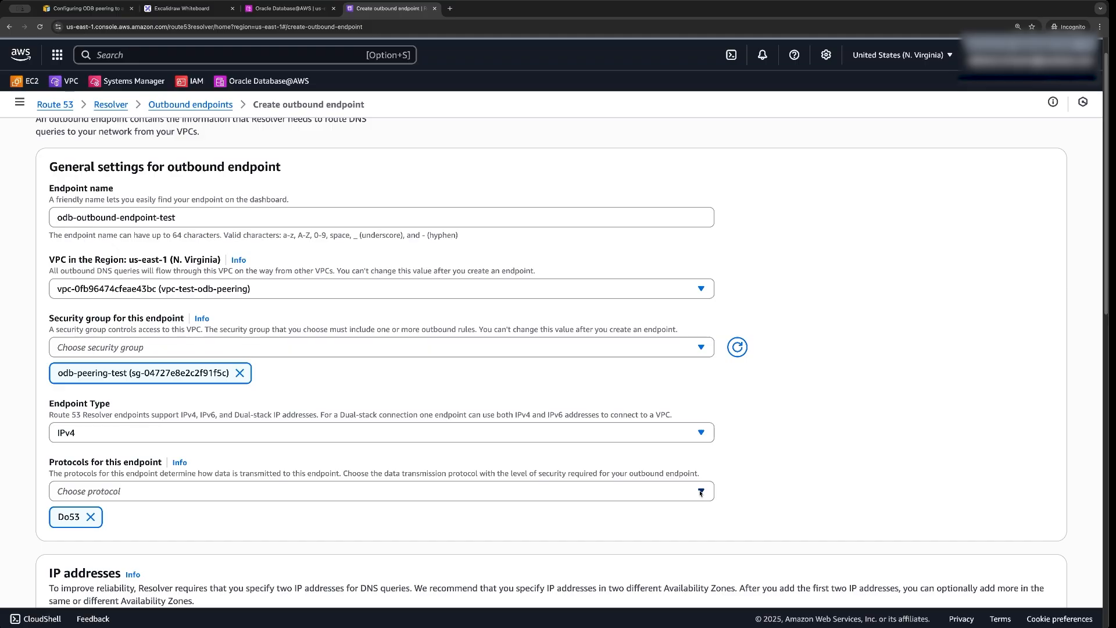
pyautogui.click(699, 493)
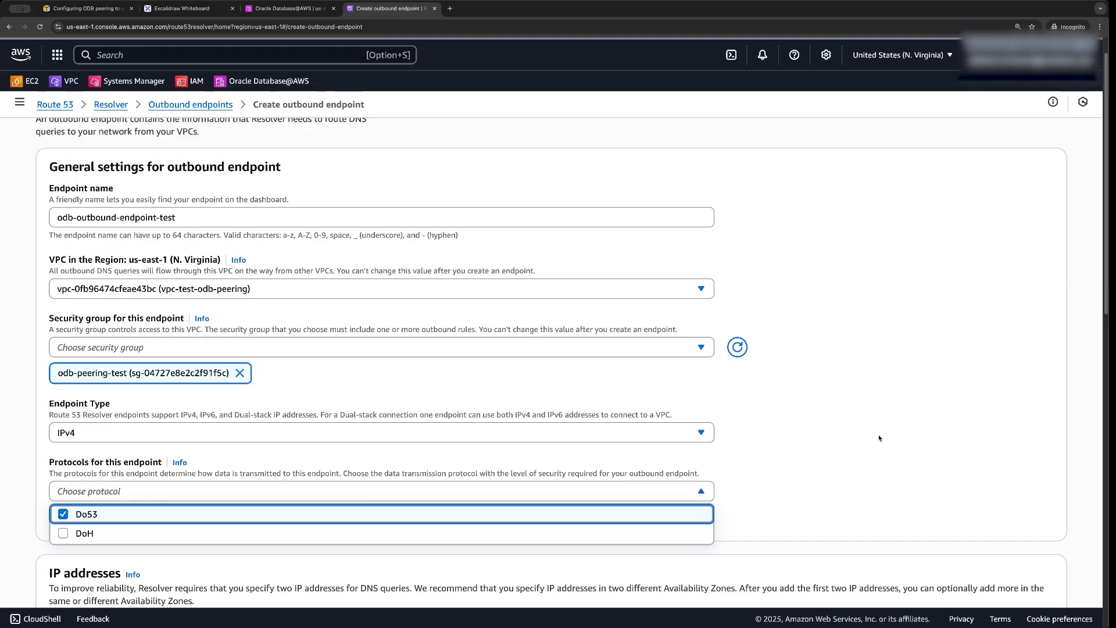
pyautogui.click(928, 451)
# Step: Set IP address #1 to Availability Zone us-east-1a and the sub-odb-peering subnet (10.60.0.0/25)
pyautogui.scroll(-4, 624, 474)
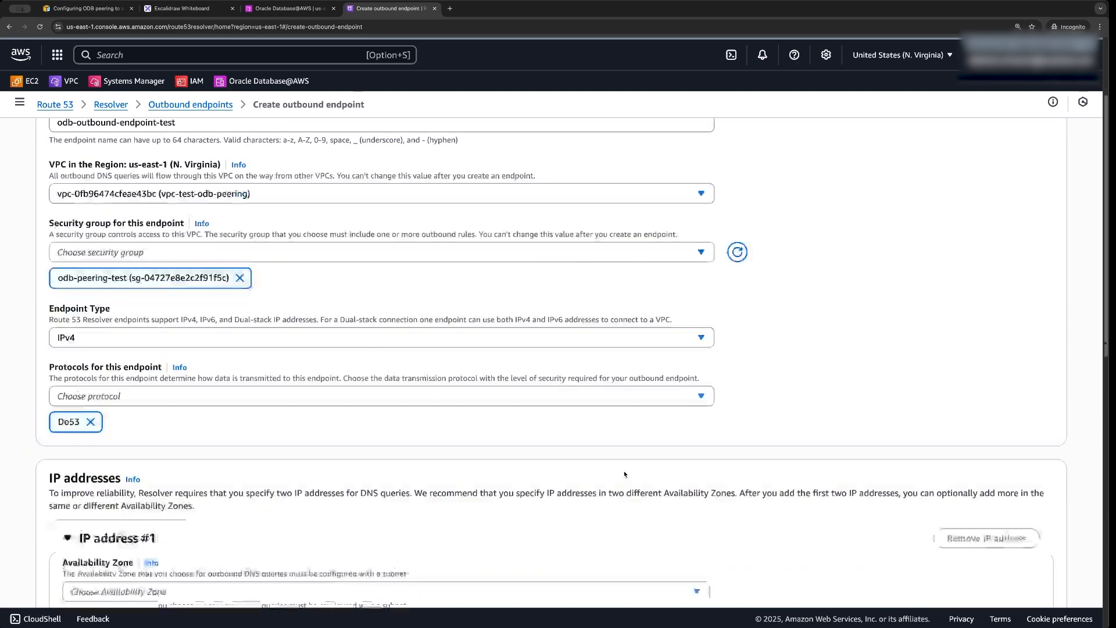
pyautogui.scroll(-2, 624, 475)
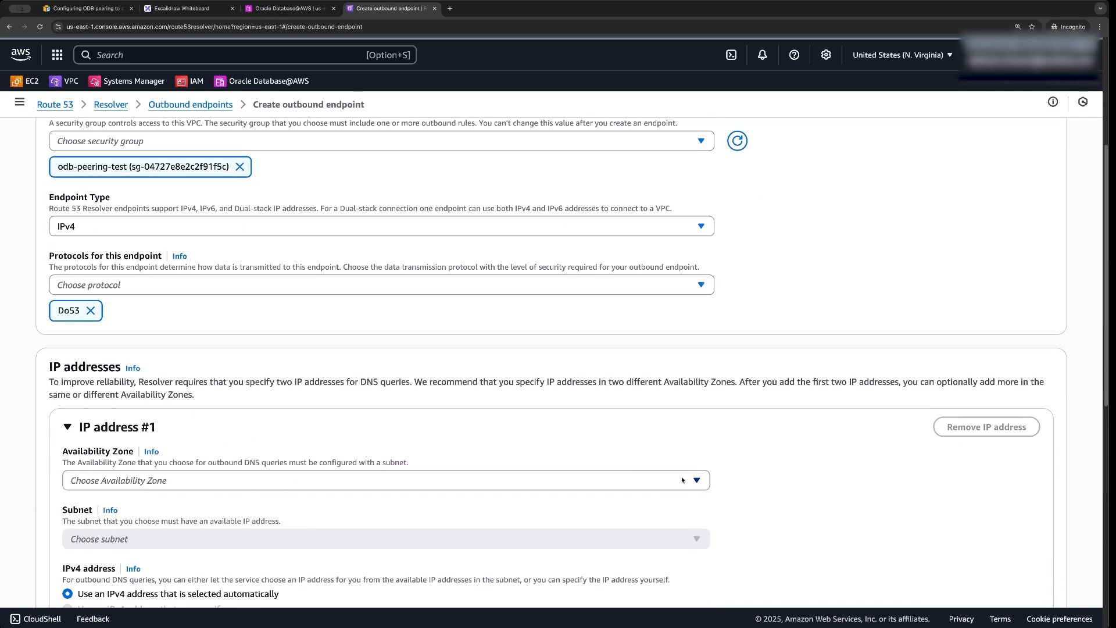
pyautogui.click(697, 482)
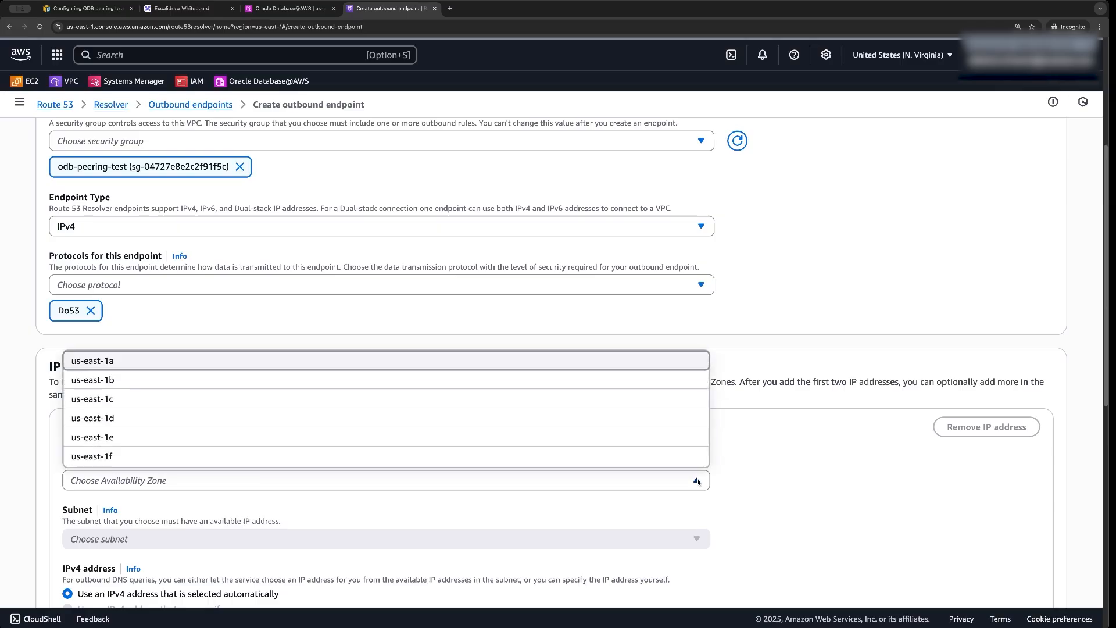
pyautogui.click(204, 367)
pyautogui.scroll(-1, 341, 487)
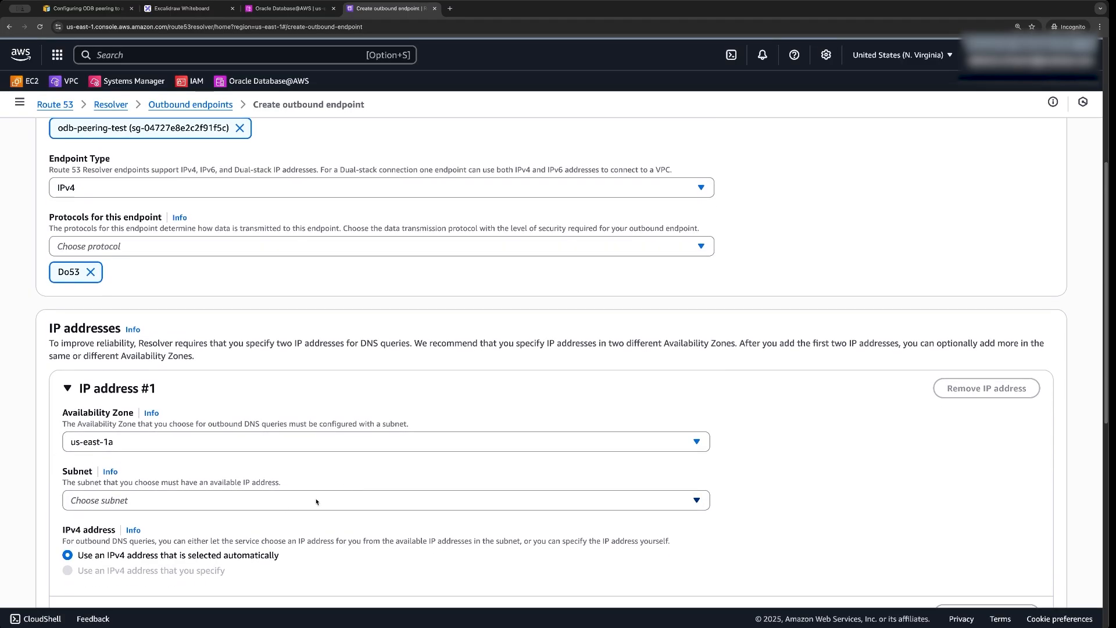
pyautogui.click(246, 501)
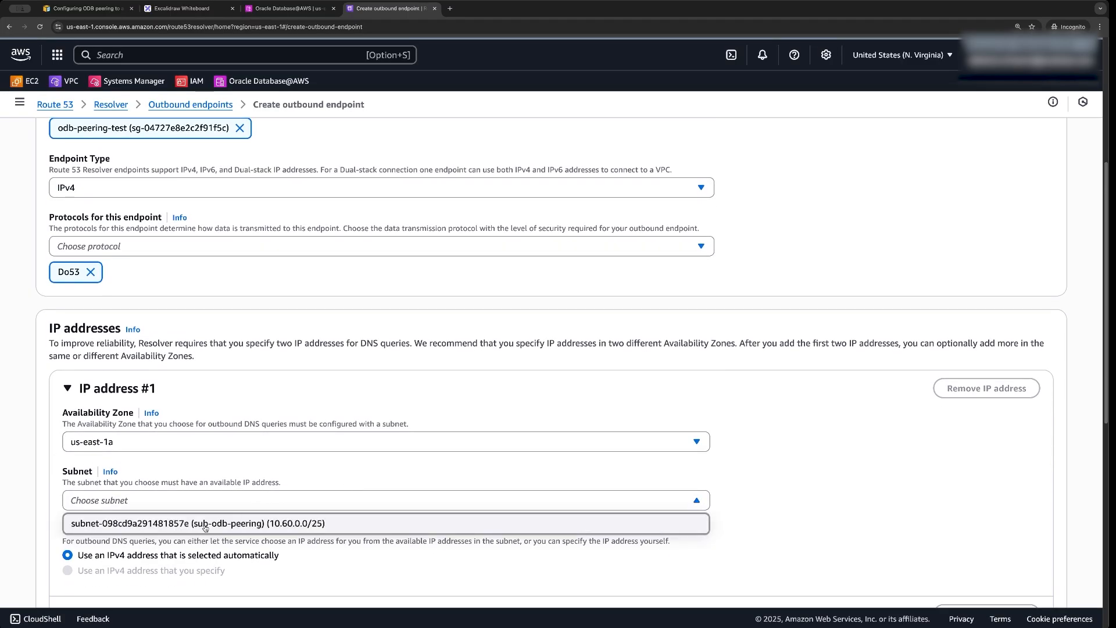
pyautogui.click(205, 524)
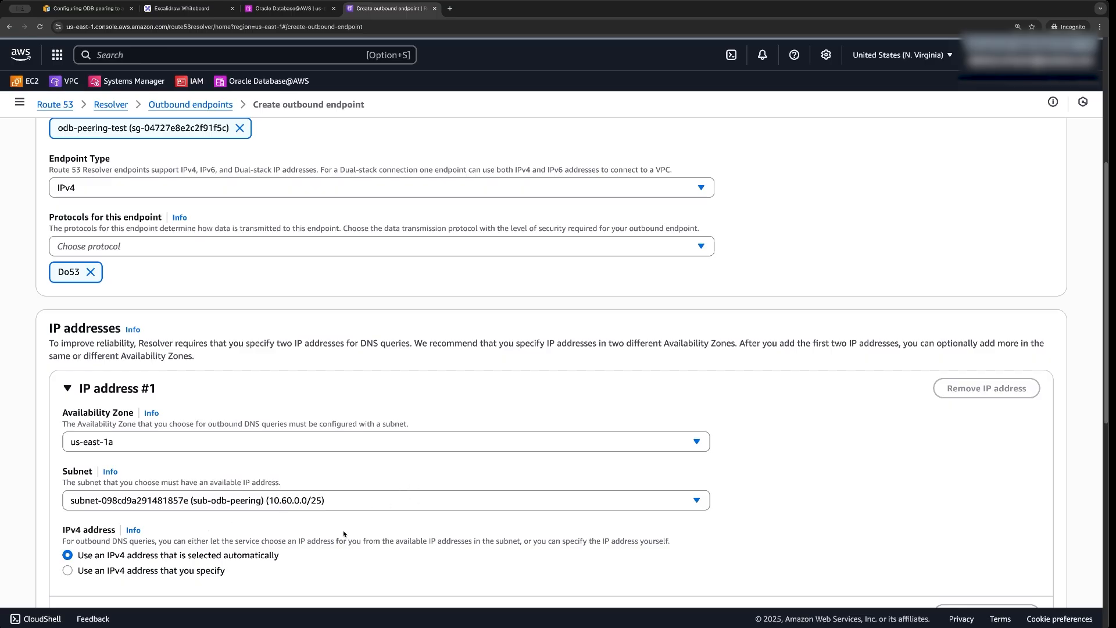
# Step: Set IP address #2 to us-east-1a and the sub-odb-peering subnet with automatic IPv4 selection, and create the outbound endpoint
pyautogui.scroll(-1, 343, 533)
pyautogui.scroll(-1, 368, 541)
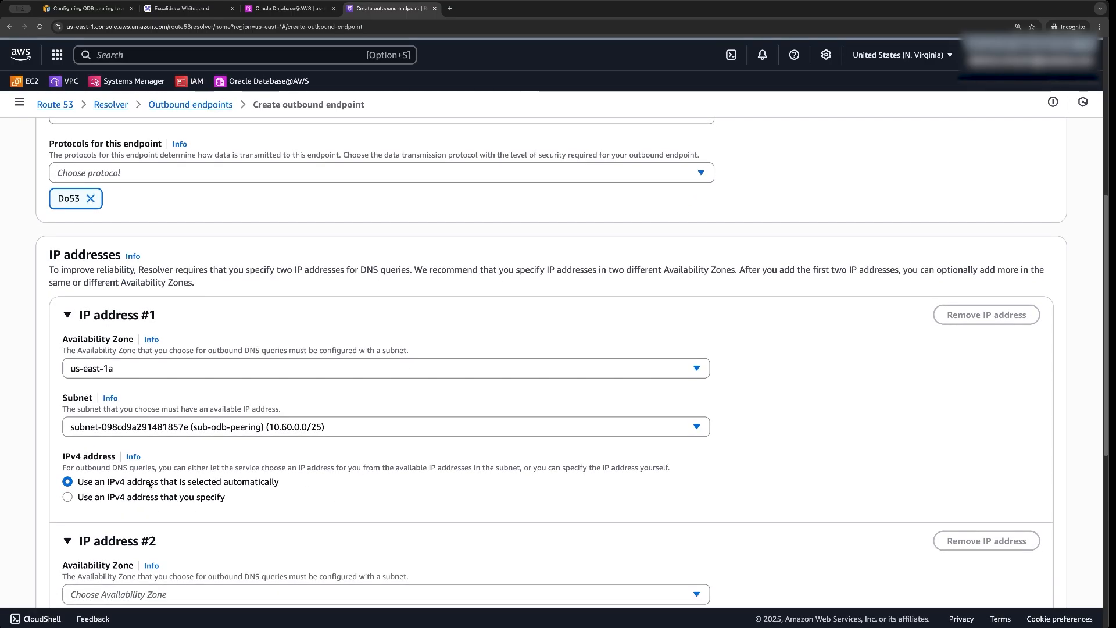
pyautogui.scroll(-2, 377, 447)
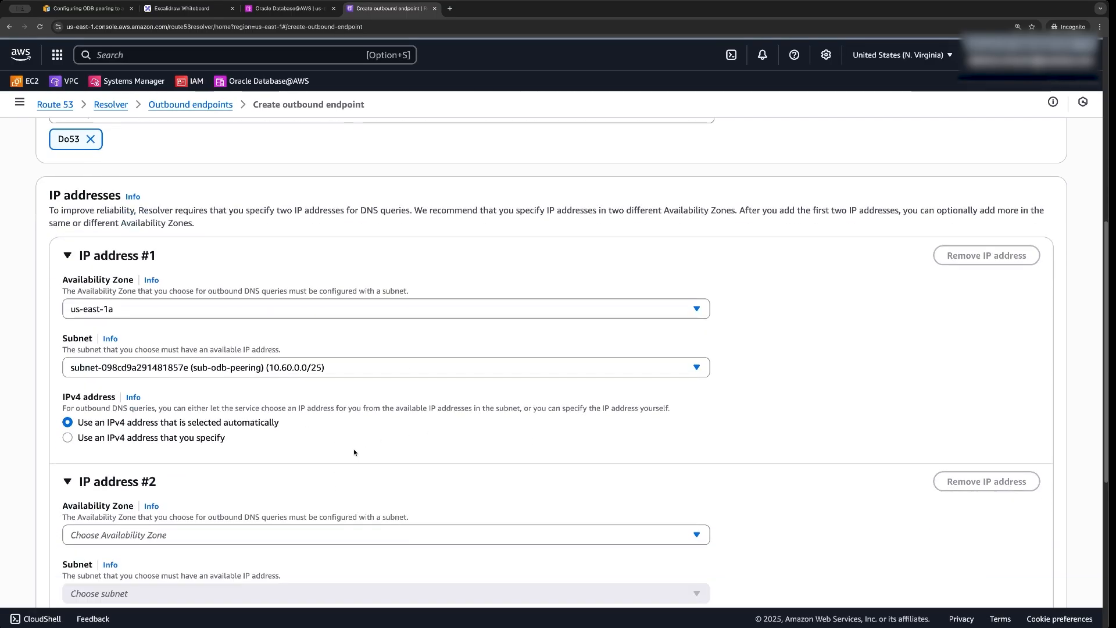
pyautogui.scroll(-1, 386, 494)
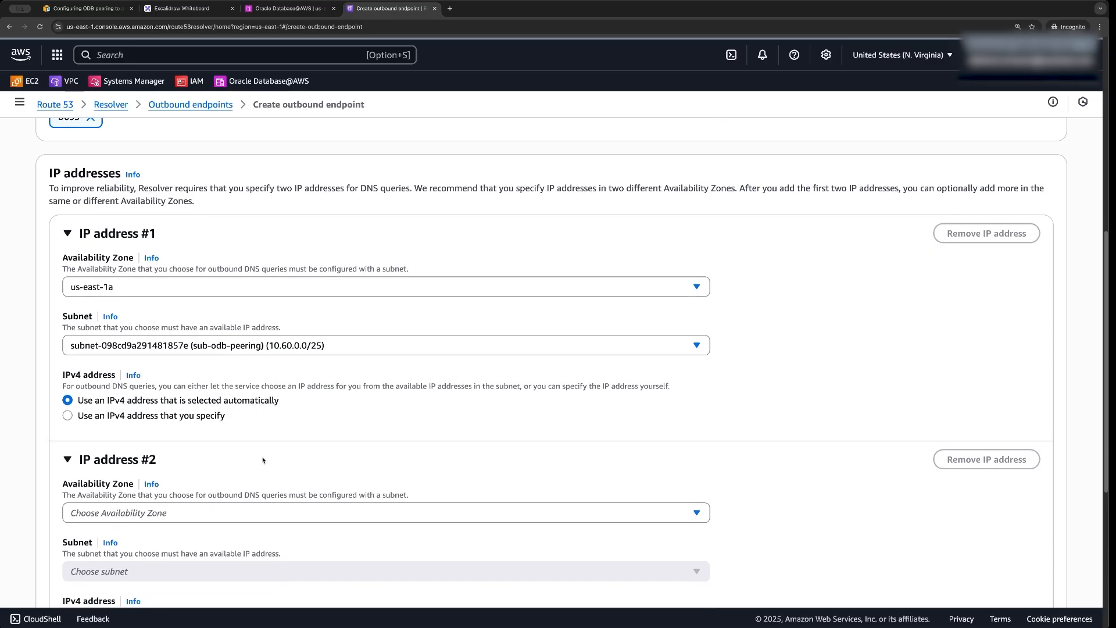
pyautogui.scroll(-1, 263, 460)
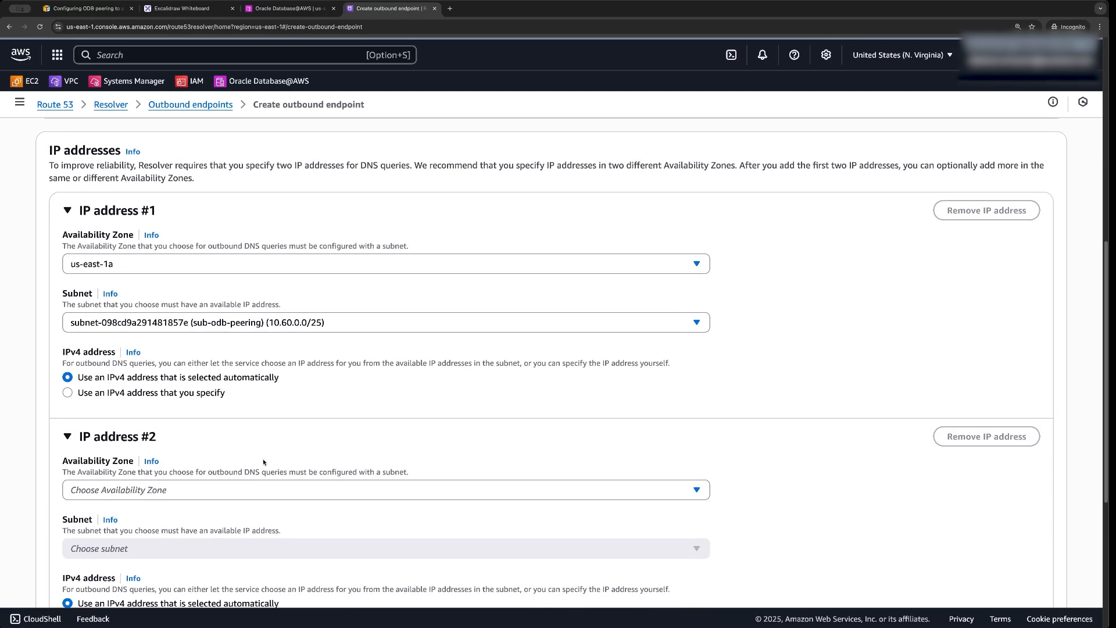
pyautogui.click(159, 489)
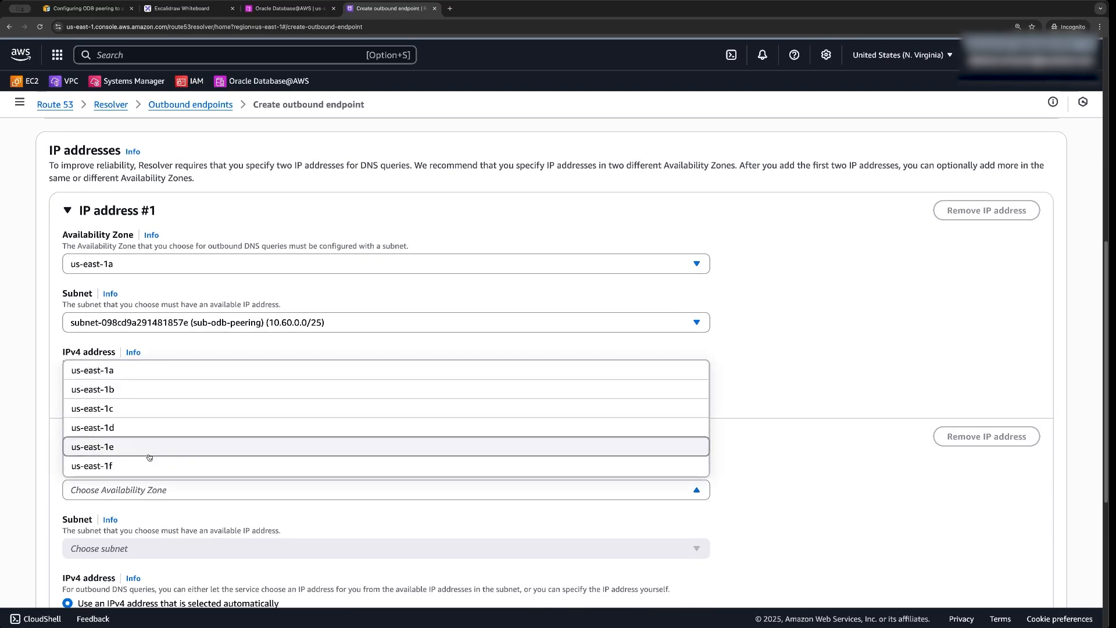
pyautogui.click(134, 377)
pyautogui.scroll(-4, 357, 521)
pyautogui.click(149, 447)
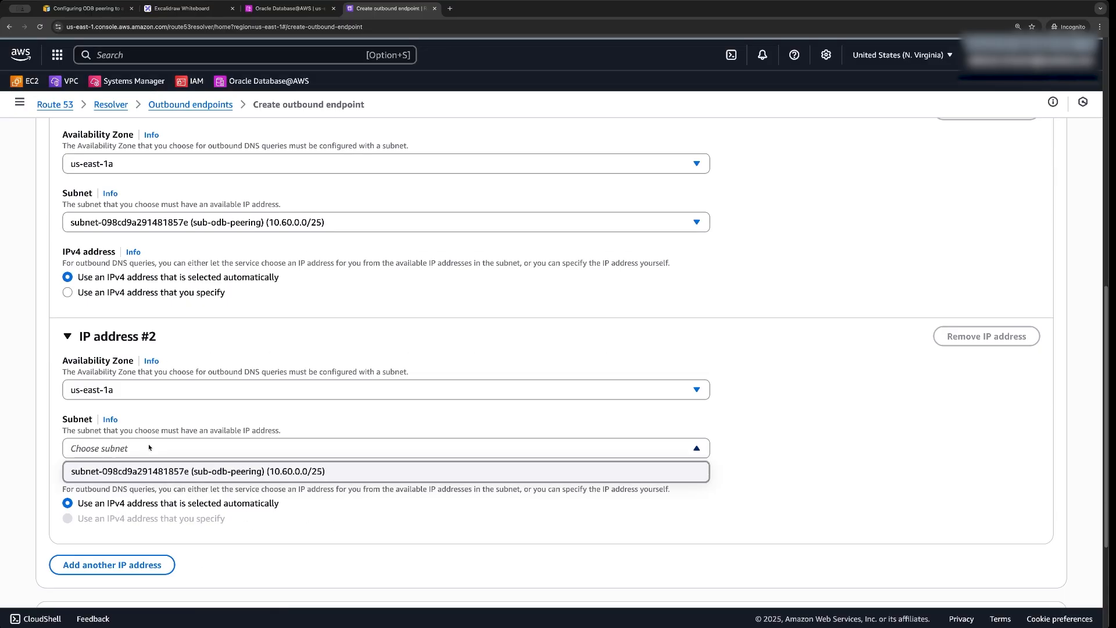
pyautogui.click(145, 472)
pyautogui.scroll(-7, 376, 523)
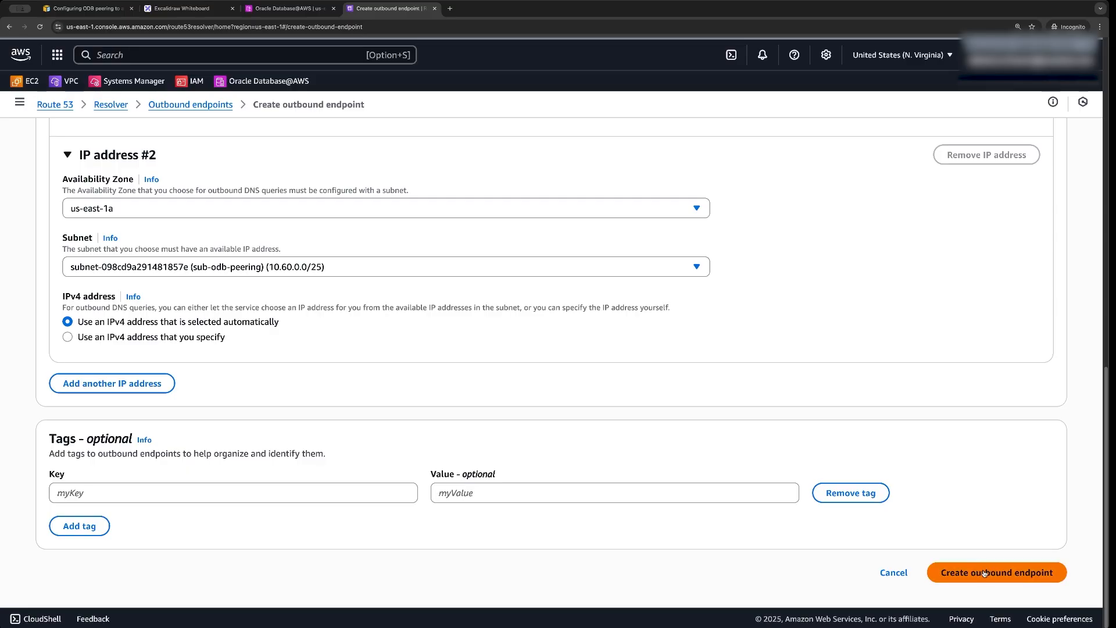
pyautogui.click(984, 573)
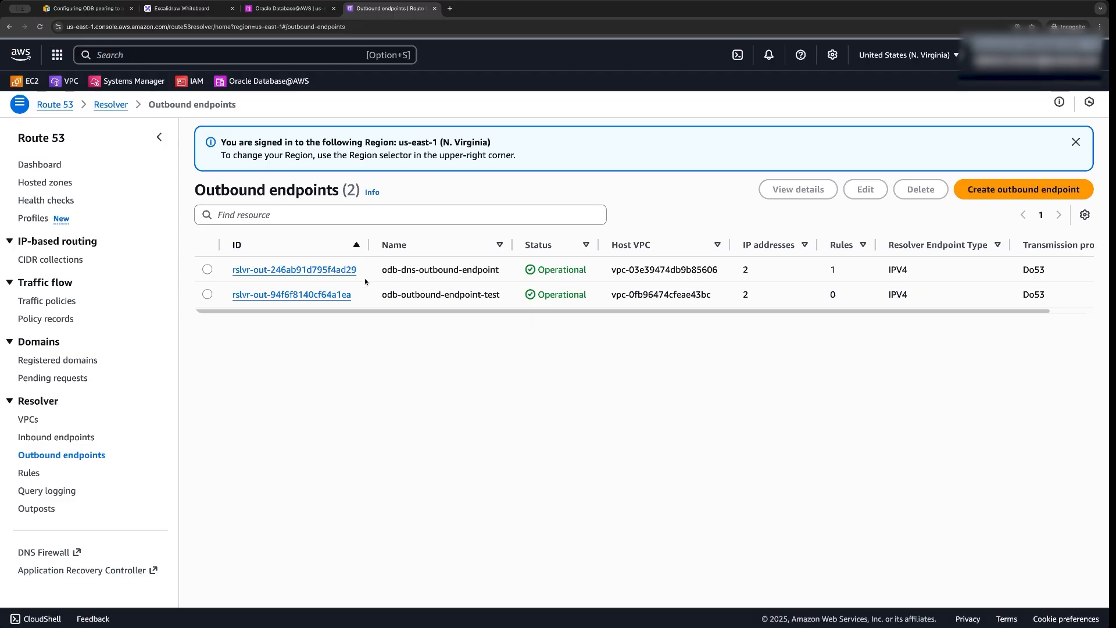
# Step: Check the domain name and DNS listener IP in odb-test-network's DNS configuration, and return to the Route 53 outbound endpoints
pyautogui.click(299, 13)
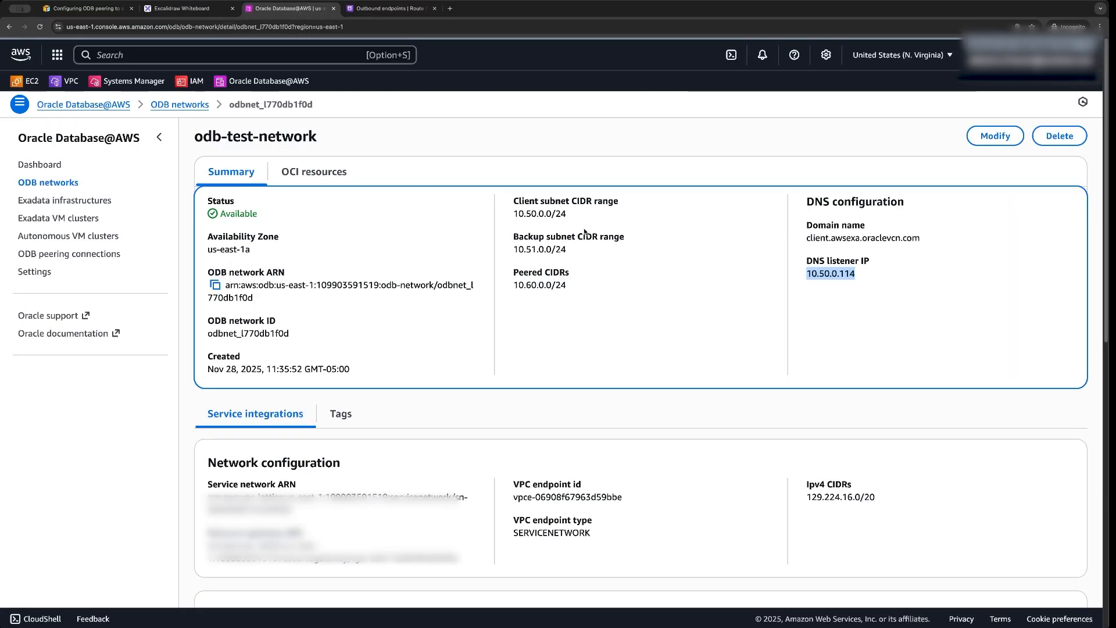
pyautogui.click(824, 280)
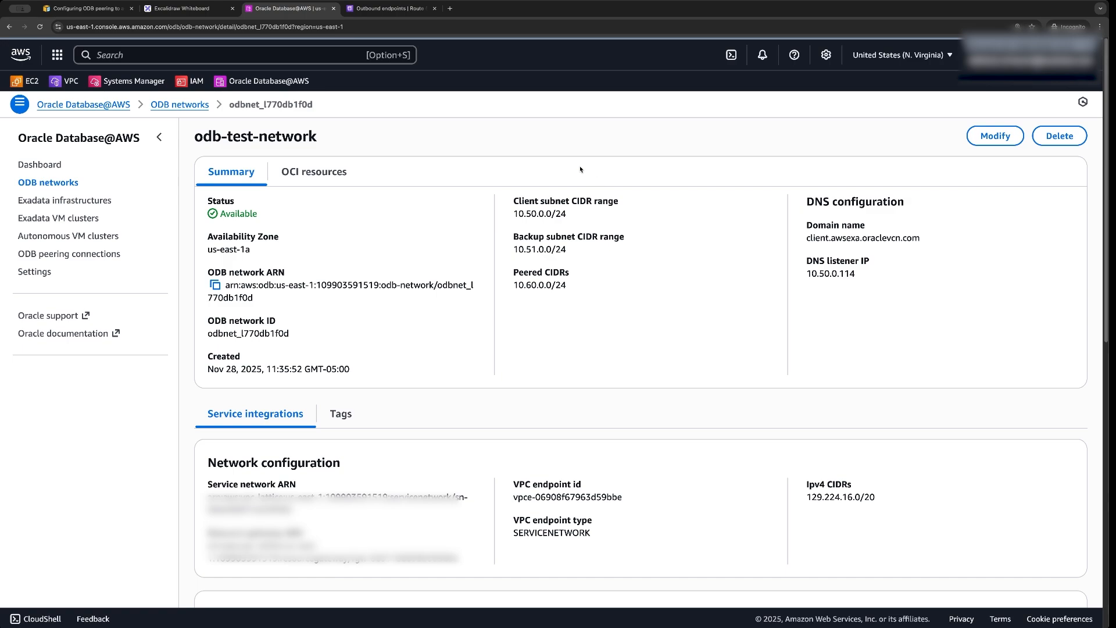
pyautogui.click(383, 8)
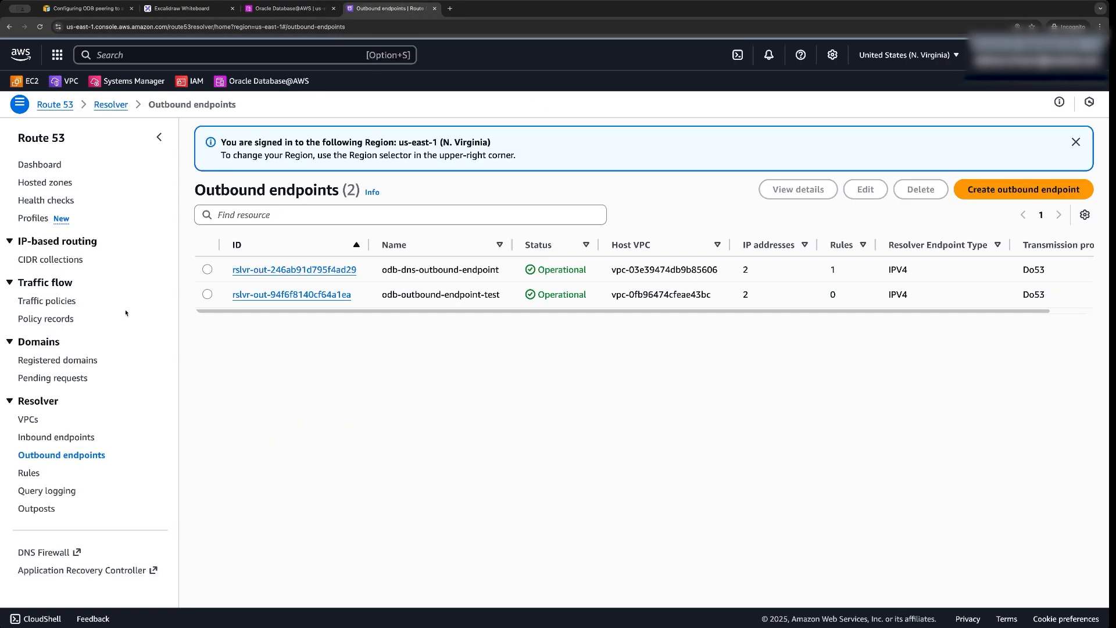
# Step: Start a new Resolver forward rule named odb-test-rule for the domain client.awsexa.oraclevcn.com
pyautogui.click(29, 473)
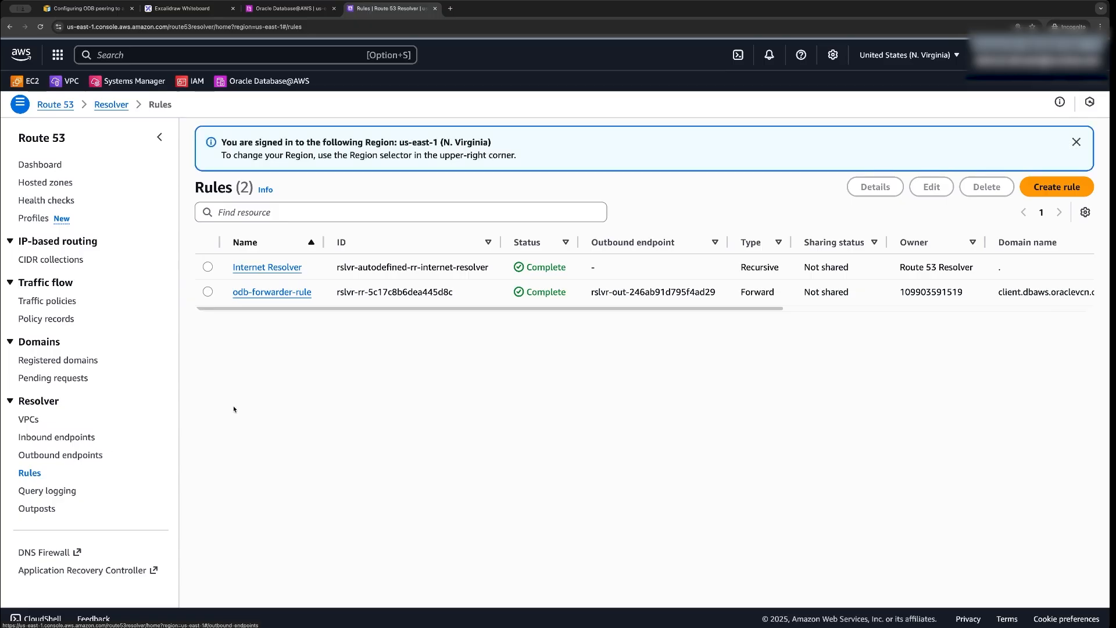
pyautogui.click(1019, 186)
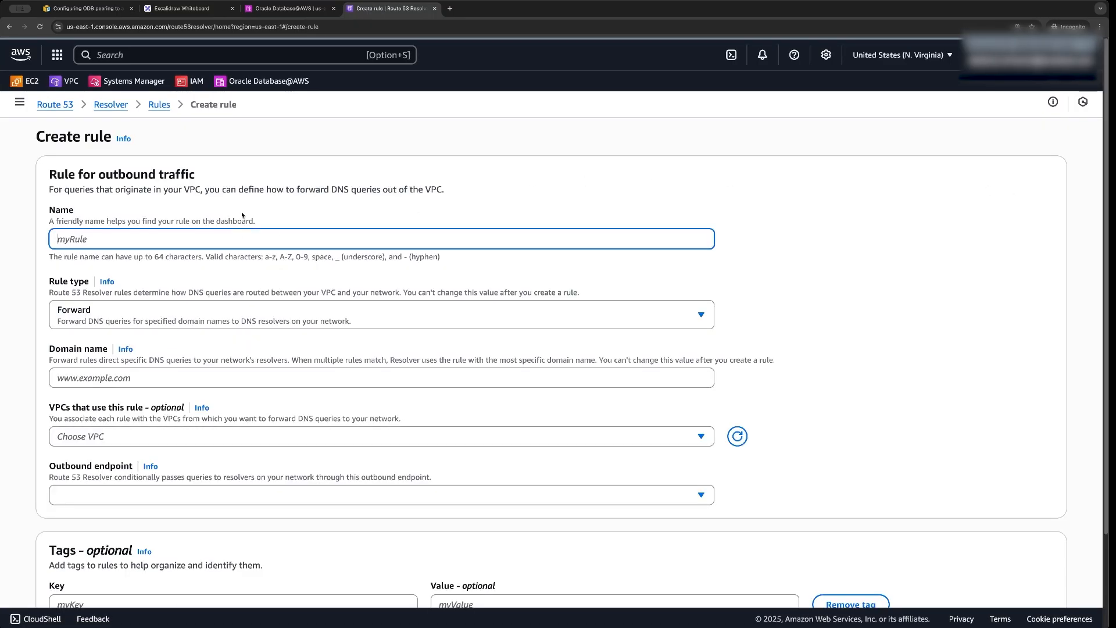
pyautogui.write('odb-test-rule')
pyautogui.press('super+Tab')
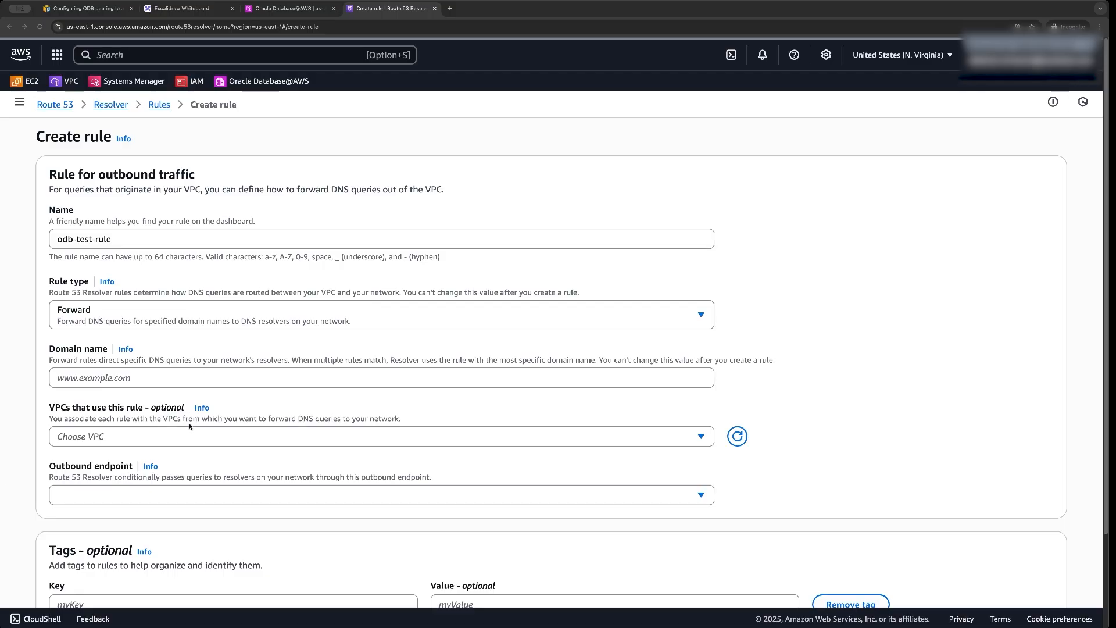
pyautogui.press('super+Tab')
pyautogui.click(119, 383)
pyautogui.write('client.awsexa.oraclevcn.com')
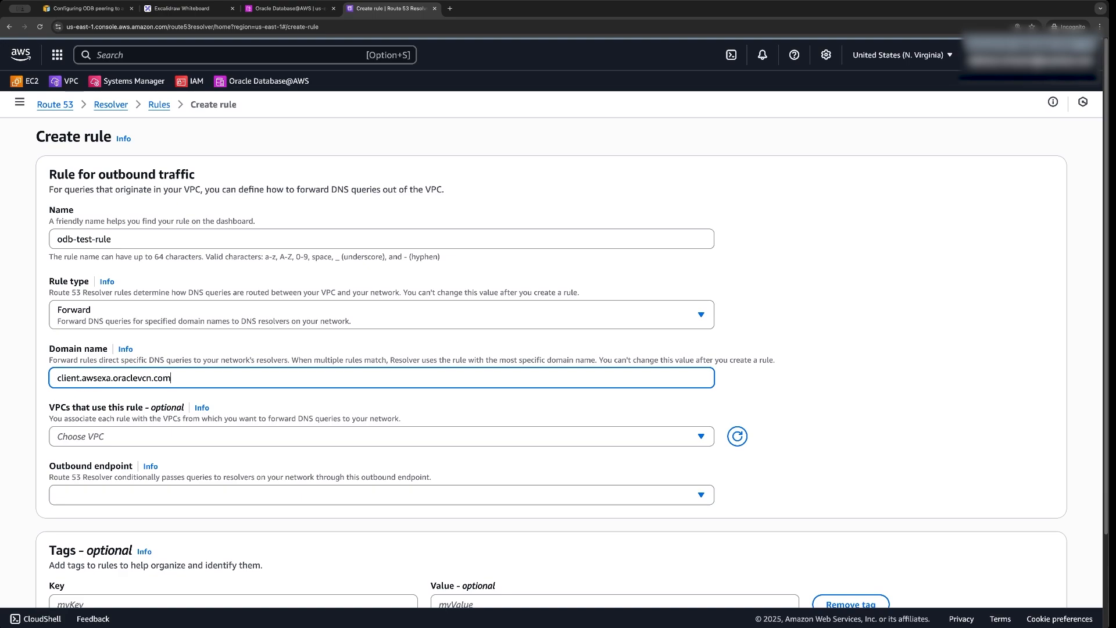
pyautogui.press('super+Tab')
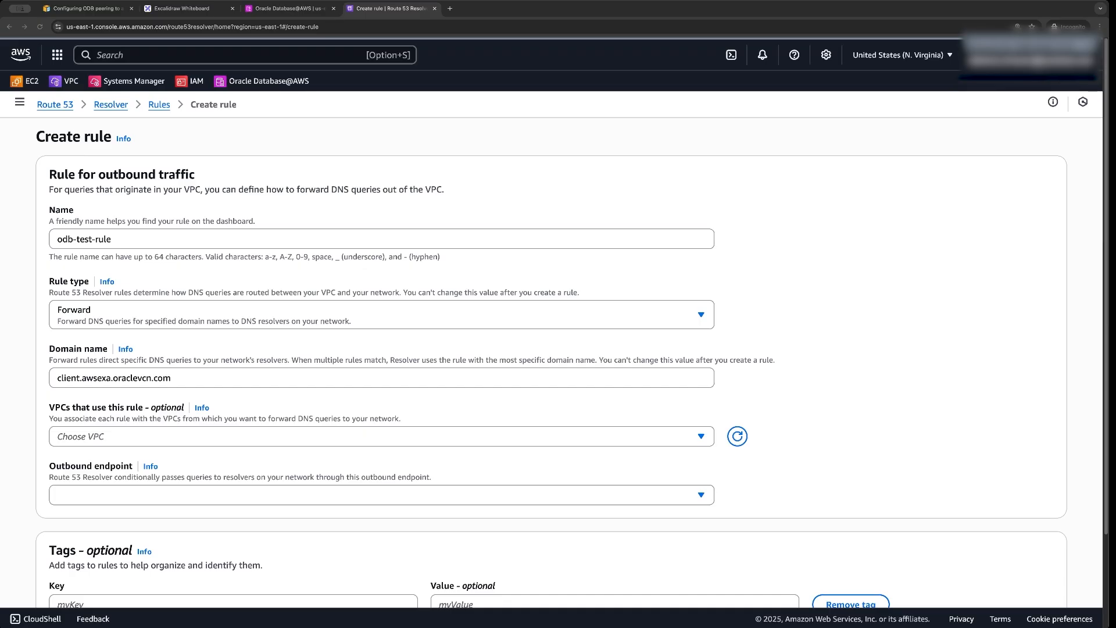
# Step: Associate the rule with VPC vpc-0fb96474cfeae43bc (vpc-test-odb-peering)
pyautogui.click(260, 436)
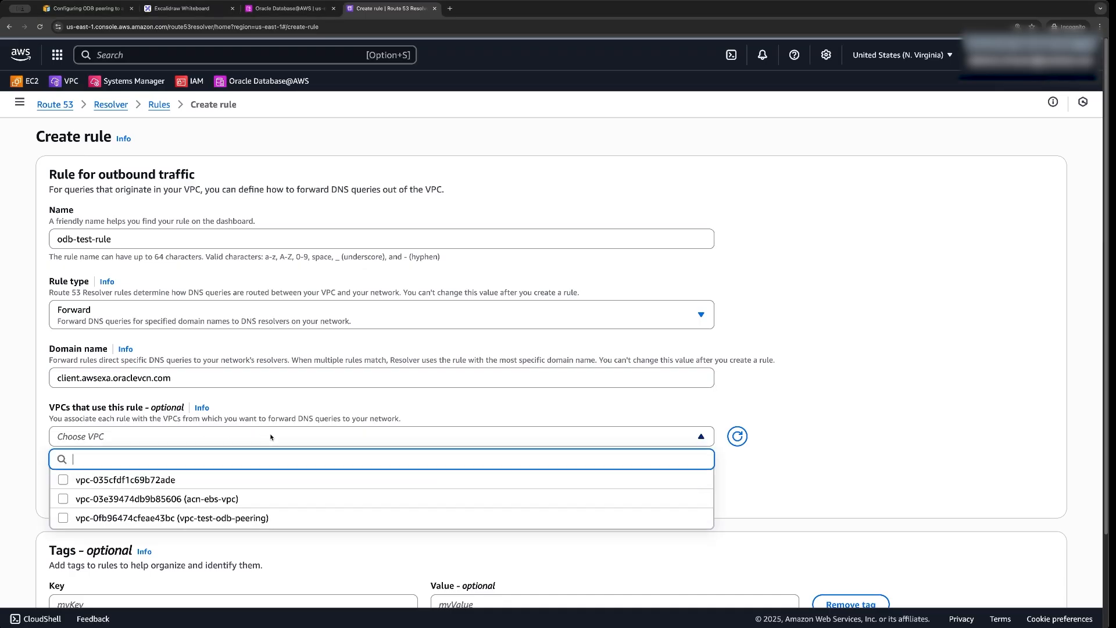
pyautogui.click(198, 518)
pyautogui.click(779, 510)
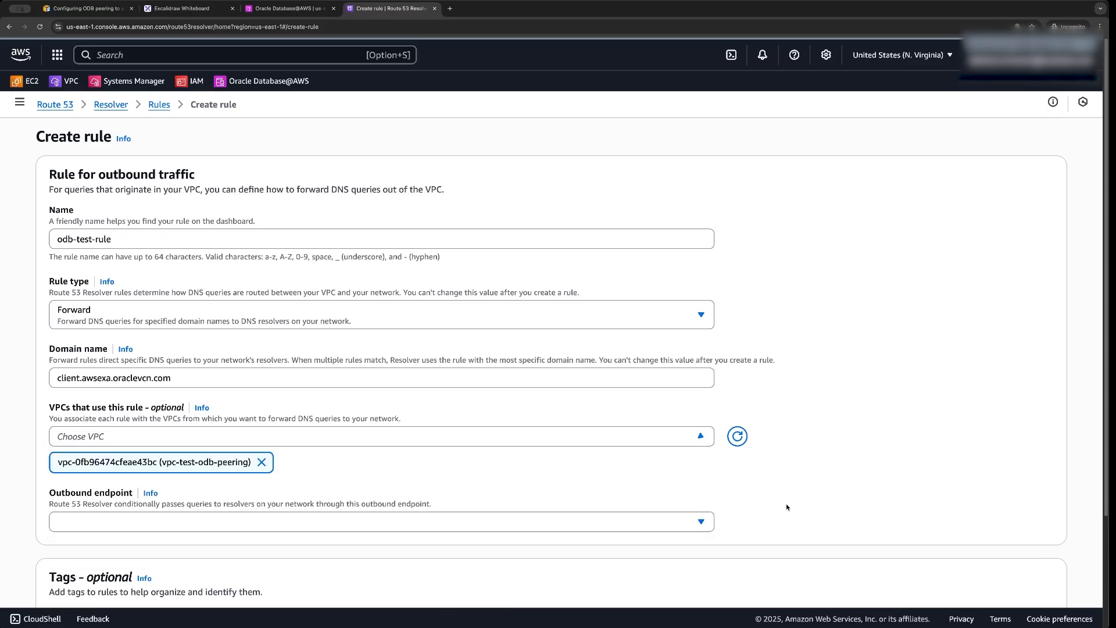
pyautogui.scroll(-3, 382, 489)
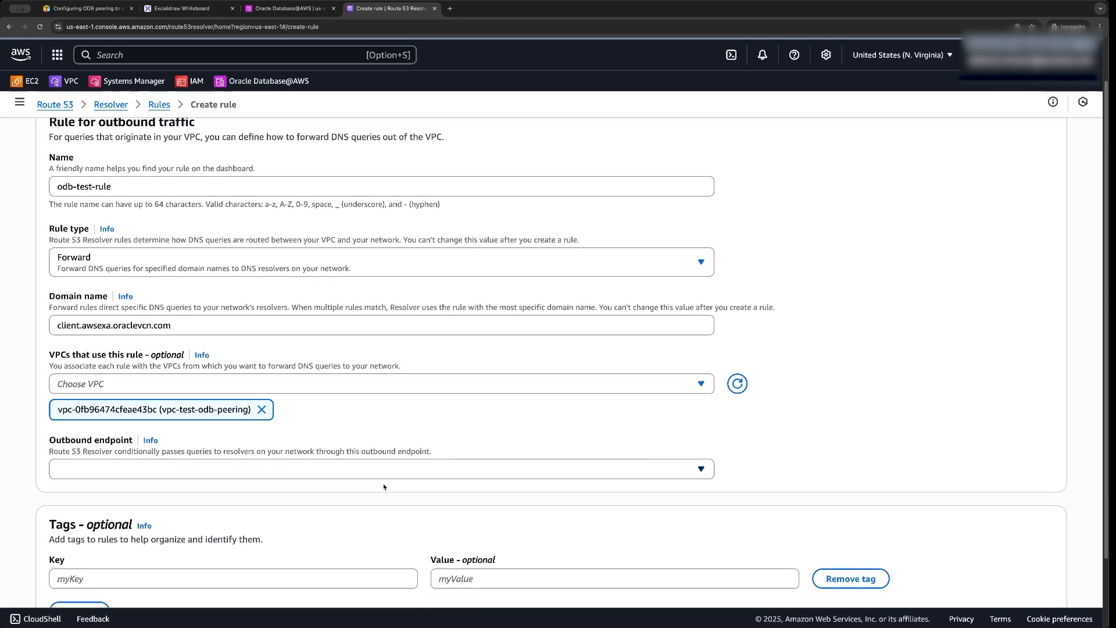
# Step: Route the rule through outbound endpoint odb-outbound-endpoint-test to target IP 10.50.0.114 and submit the rule
pyautogui.click(428, 451)
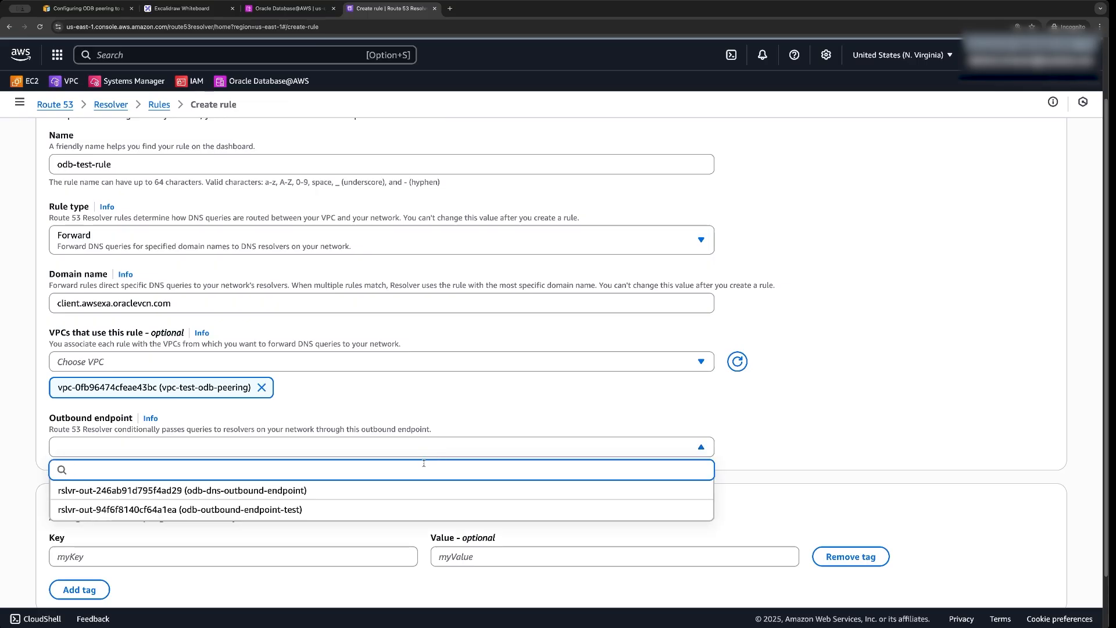
pyautogui.click(347, 505)
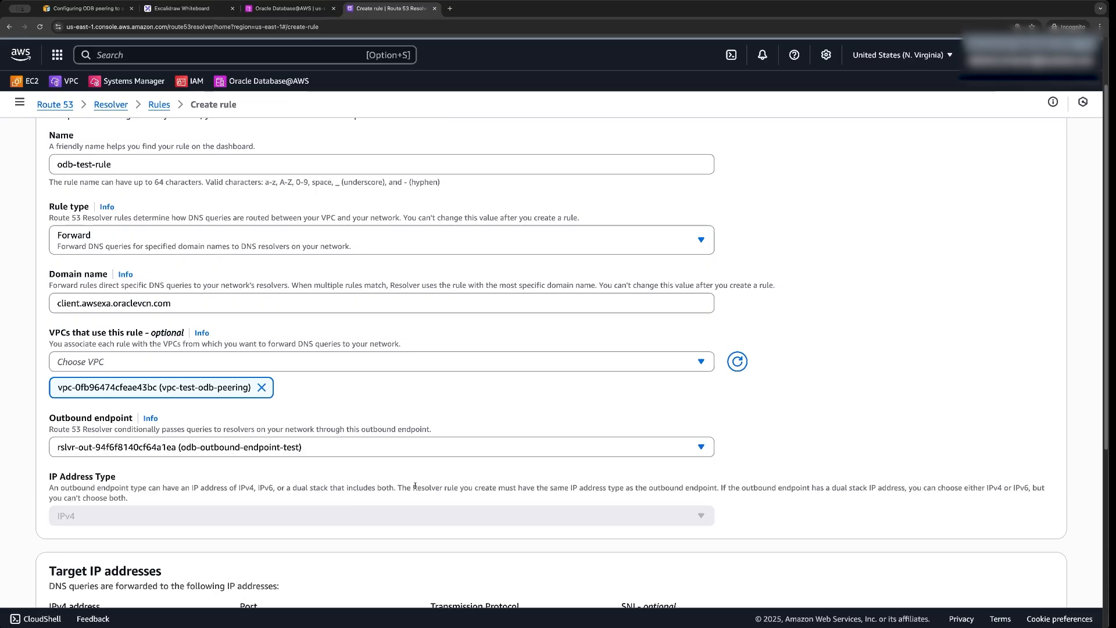
pyautogui.scroll(-5, 387, 473)
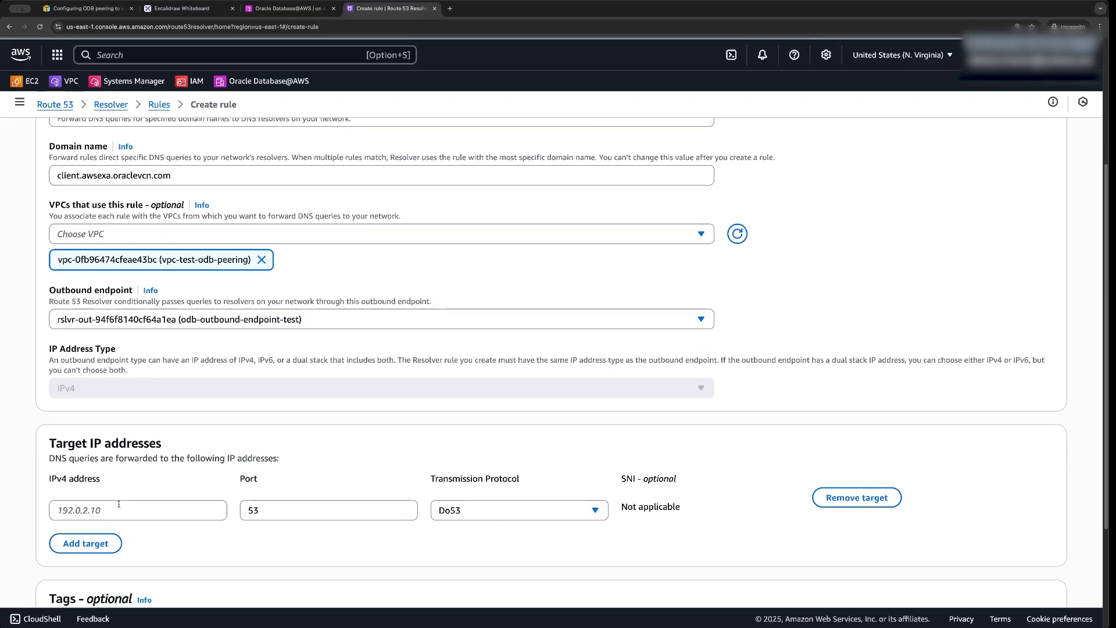
pyautogui.click(118, 504)
pyautogui.write('10.50.0.114')
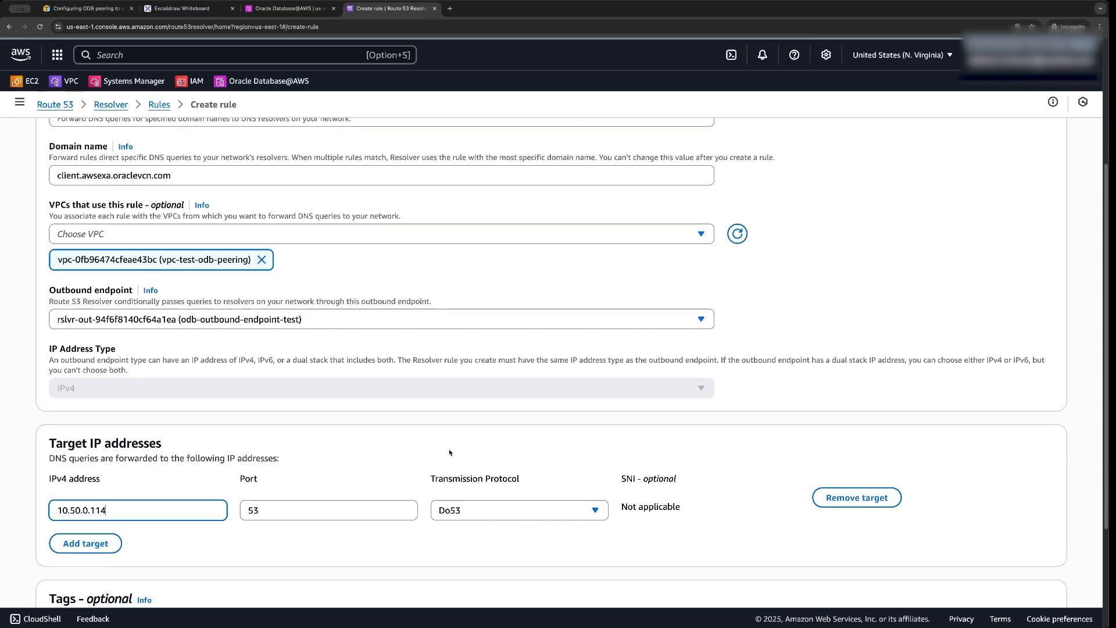
pyautogui.scroll(-5, 434, 447)
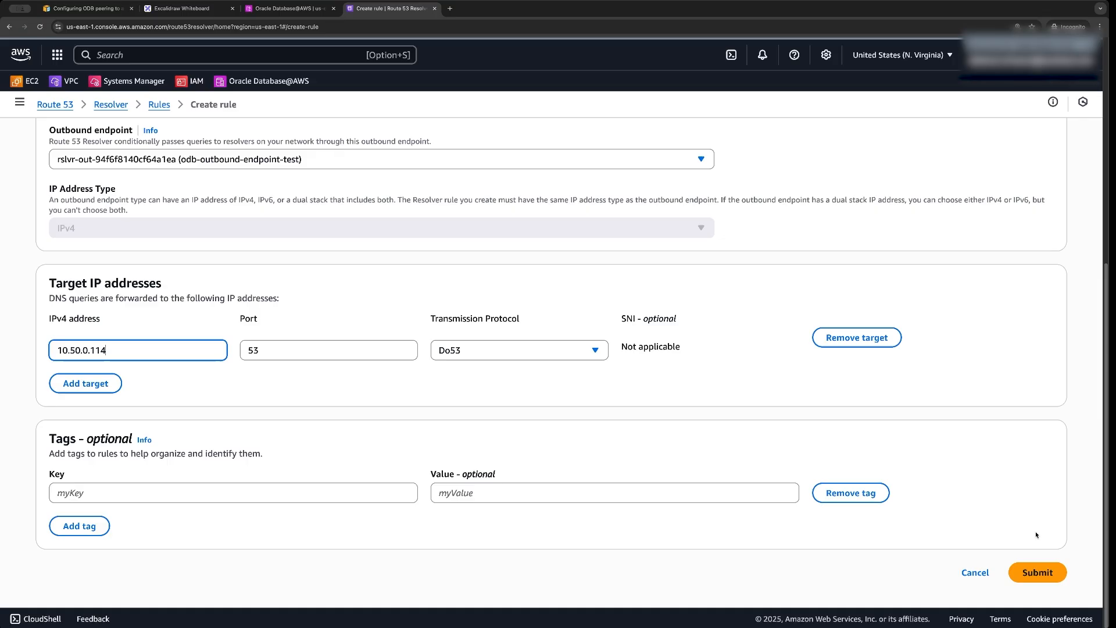
pyautogui.click(1043, 572)
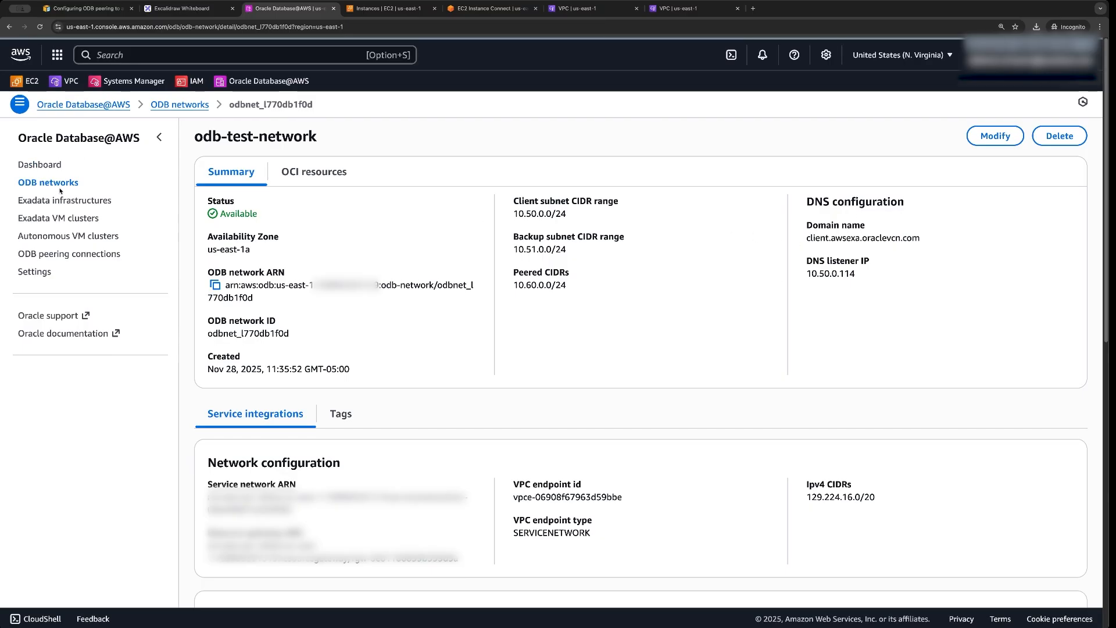
# Step: Open the Exadata VM cluster test-vm-cluster and copy its SCAN DNS name
pyautogui.click(91, 220)
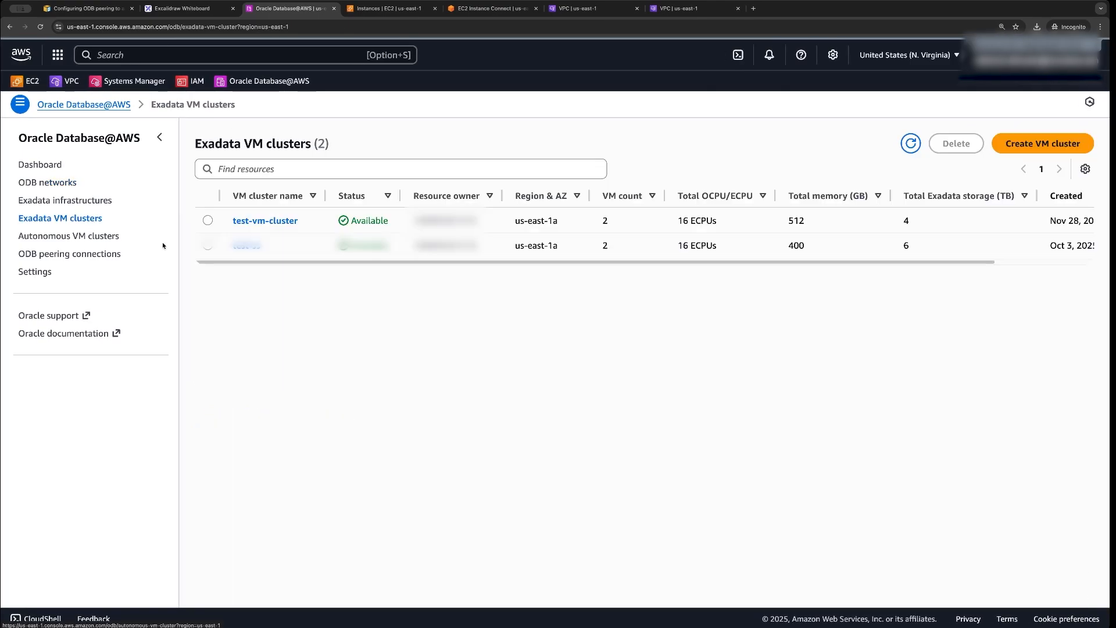
pyautogui.click(265, 221)
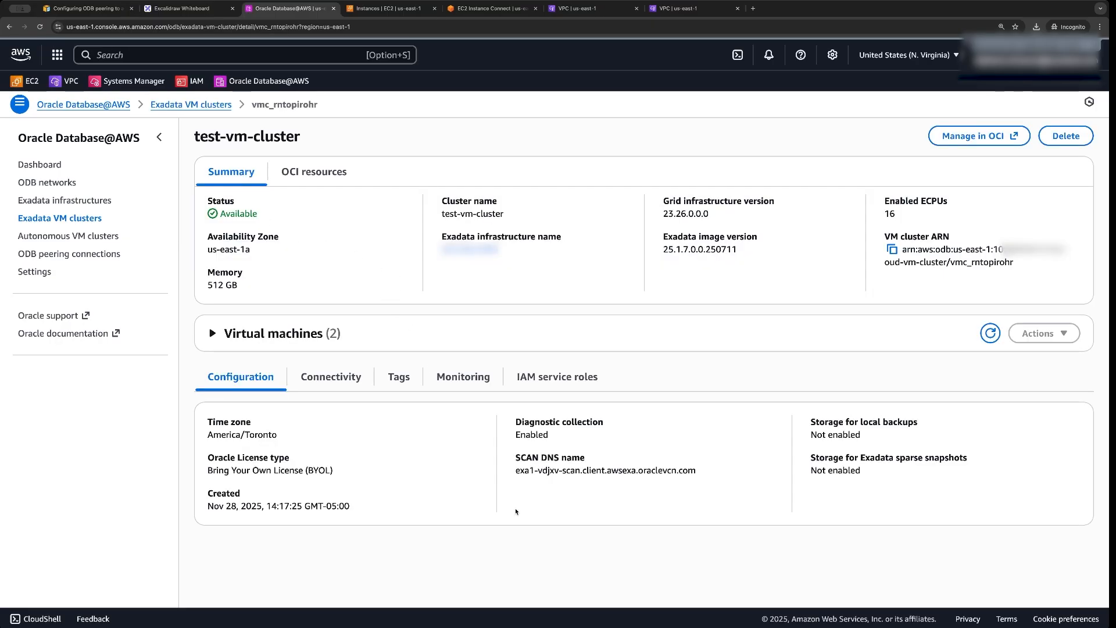
pyautogui.tripleClick(555, 471)
pyautogui.press('super+c')
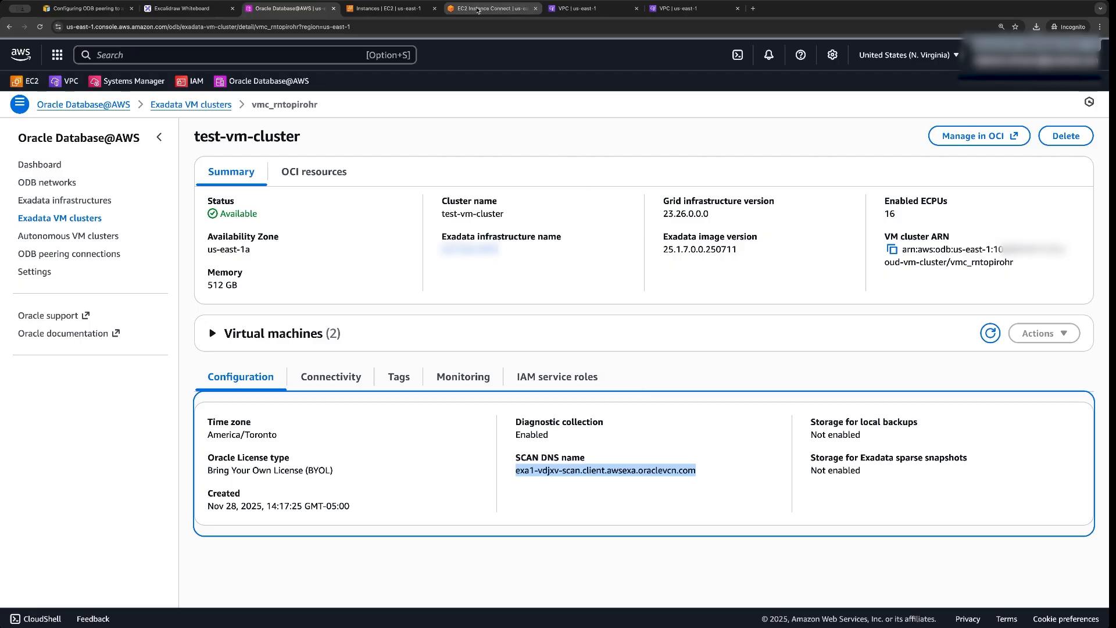
# Step: In the odb-test-ec2 terminal, run nslookup on exa1-vdjxv-scan.client.awsexa.oraclevcn.com
pyautogui.click(486, 11)
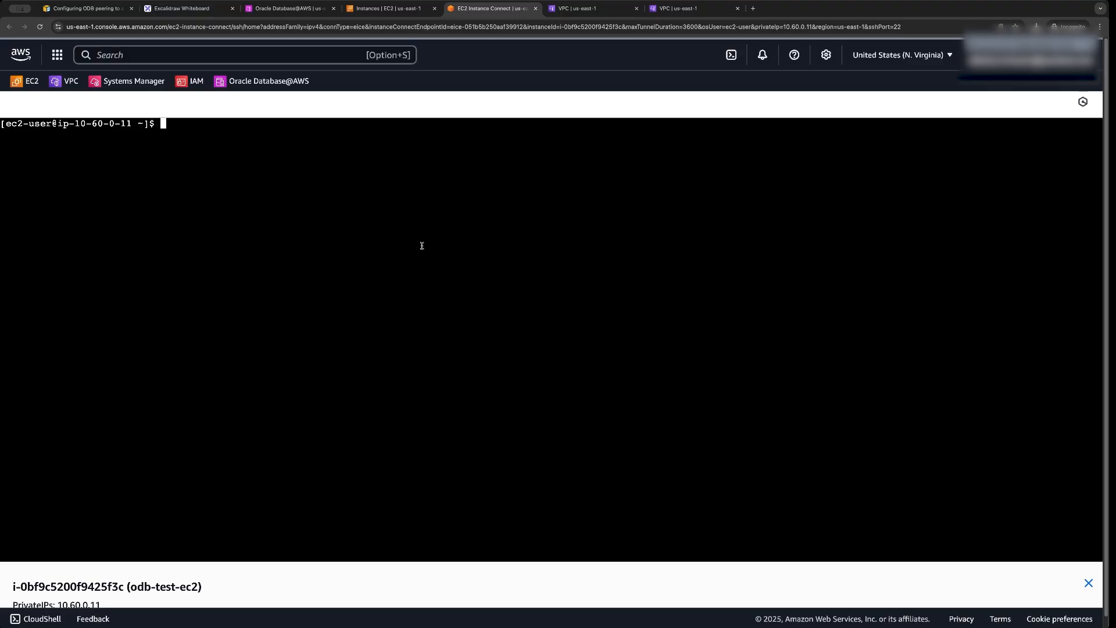
pyautogui.write('nslookup')
pyautogui.press('super+v')
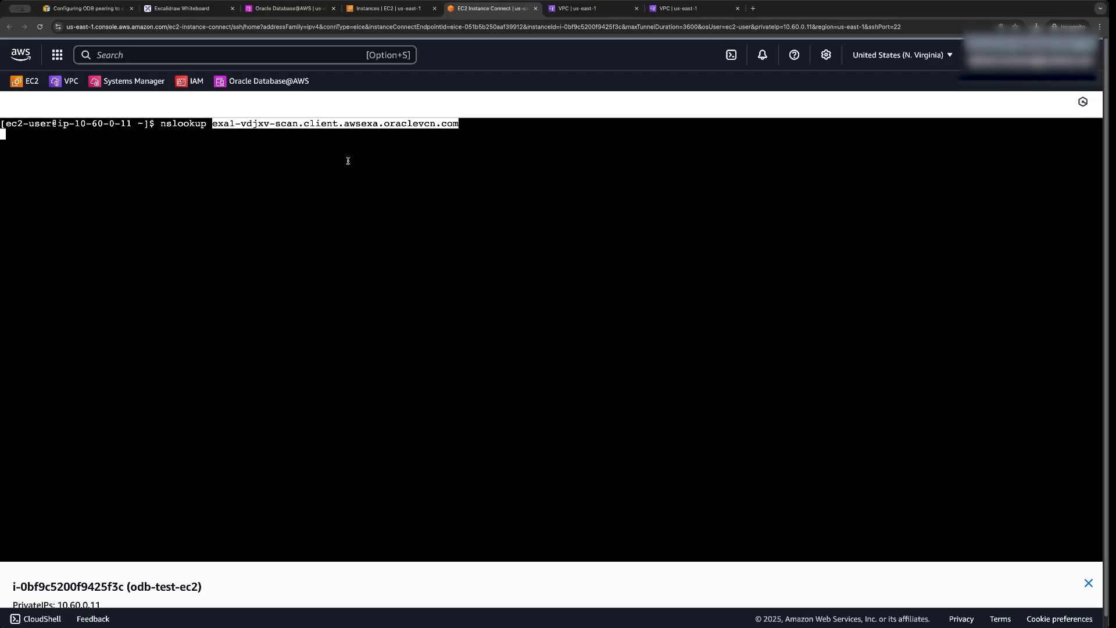
pyautogui.press('Return')
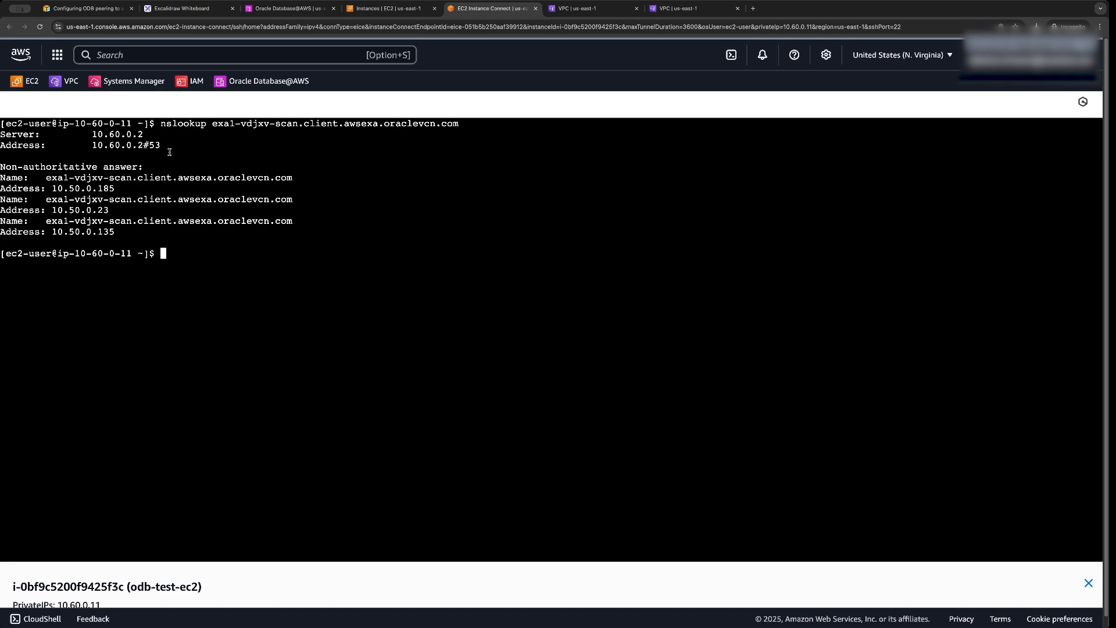
# Step: Expand test-vm-cluster's virtual machines and copy the DNS name of exa1-vdjxv1
pyautogui.click(285, 9)
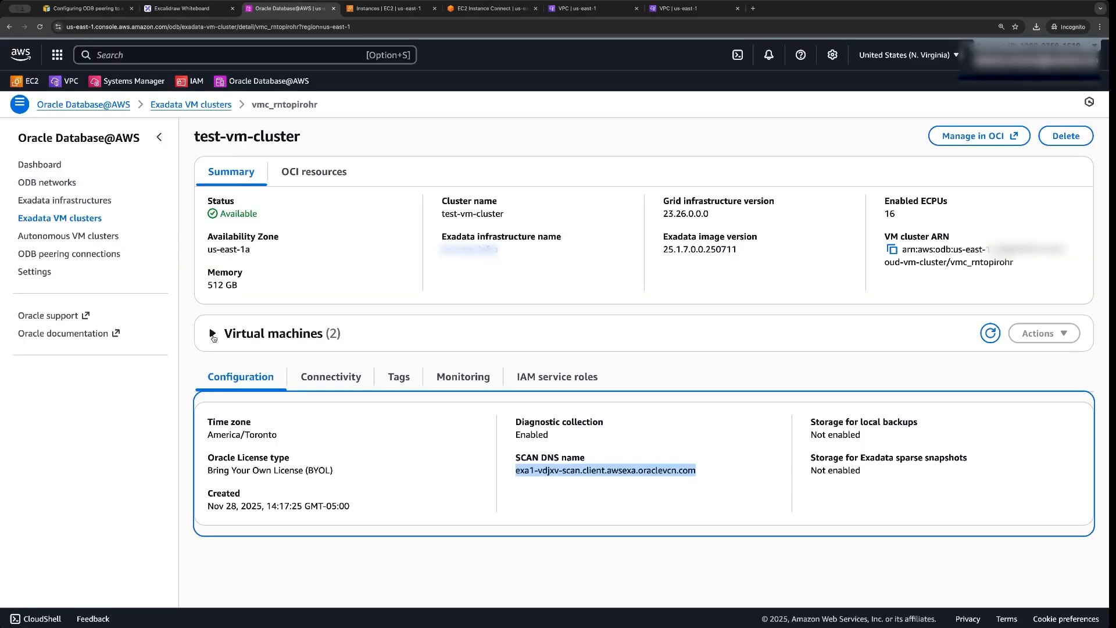
pyautogui.click(273, 333)
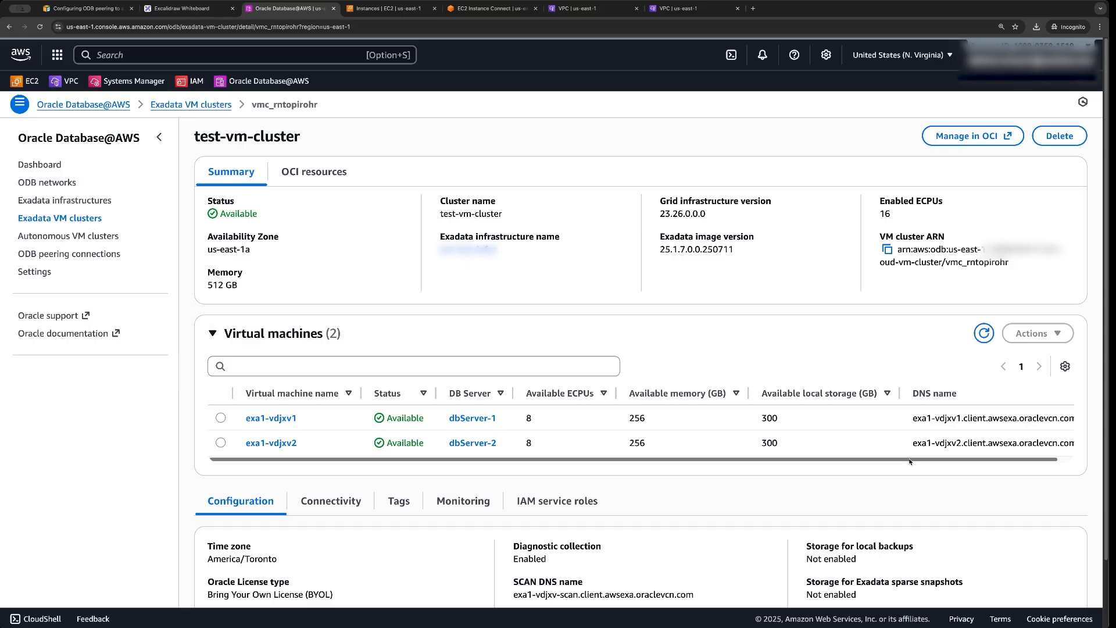
pyautogui.moveTo(910, 462); pyautogui.dragTo(924, 462)
pyautogui.tripleClick(996, 425)
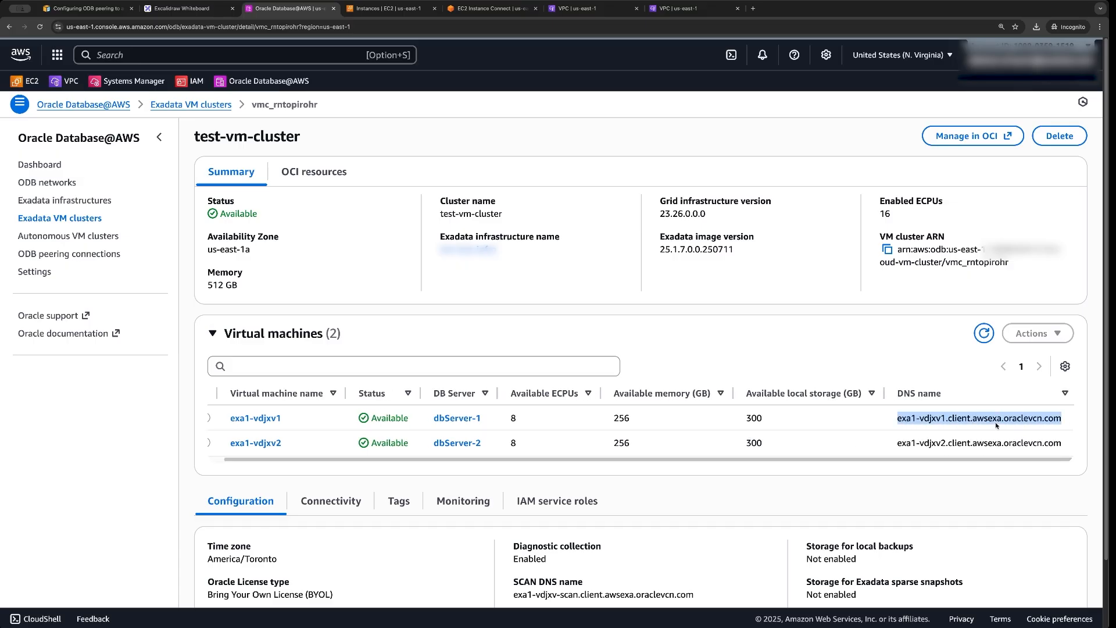
pyautogui.press('super+c')
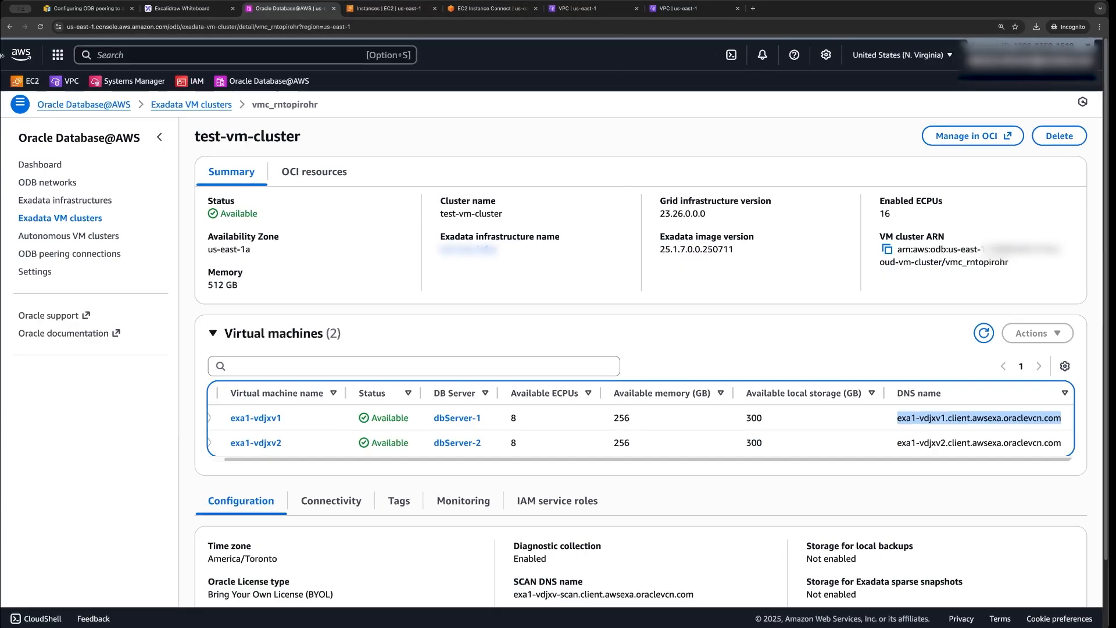
# Step: From the odb-test-ec2 terminal, connect over SSH to exa1-vdjxv1.client.awsexa.oraclevcn.com as opc with the key file exa.ppk
pyautogui.click(403, 11)
pyautogui.click(459, 10)
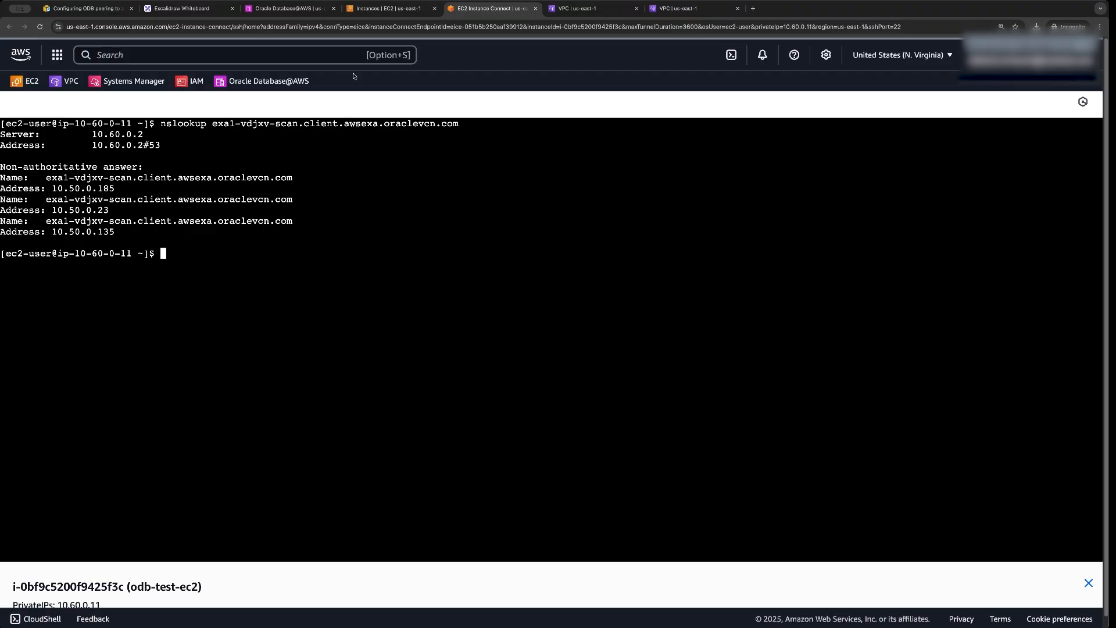
pyautogui.press('super+Tab')
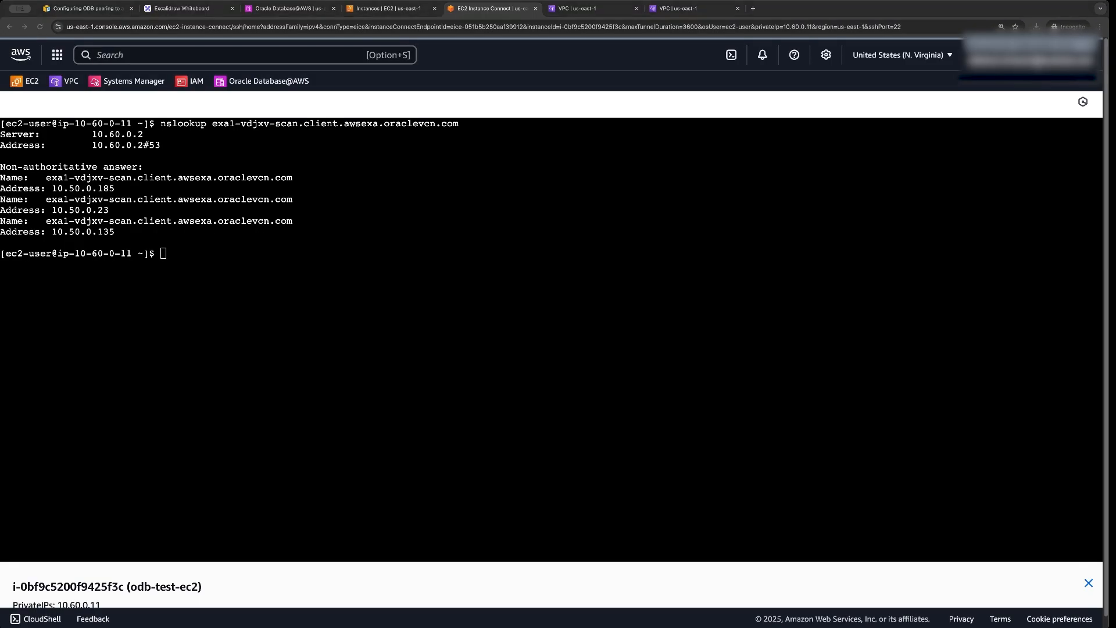
pyautogui.click(323, 250)
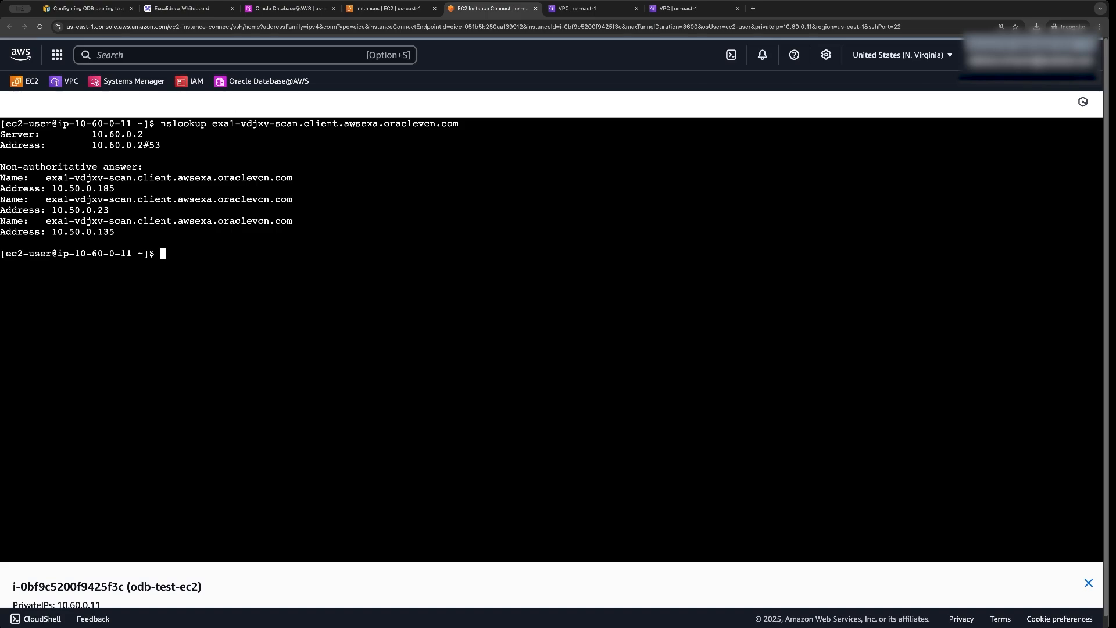
pyautogui.press('super+Tab')
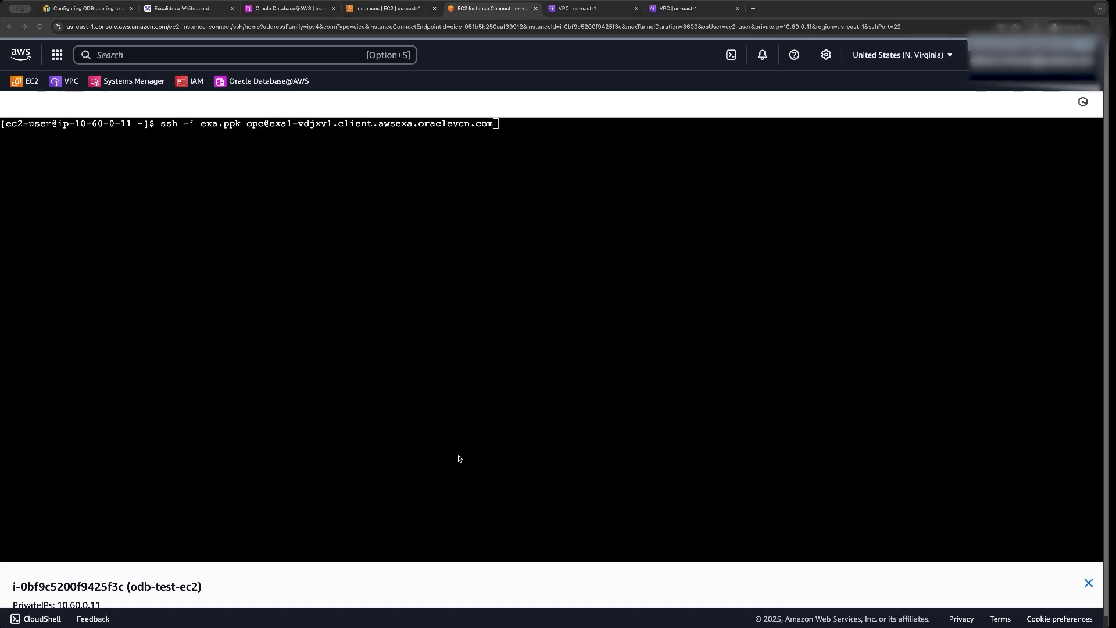
pyautogui.click(536, 358)
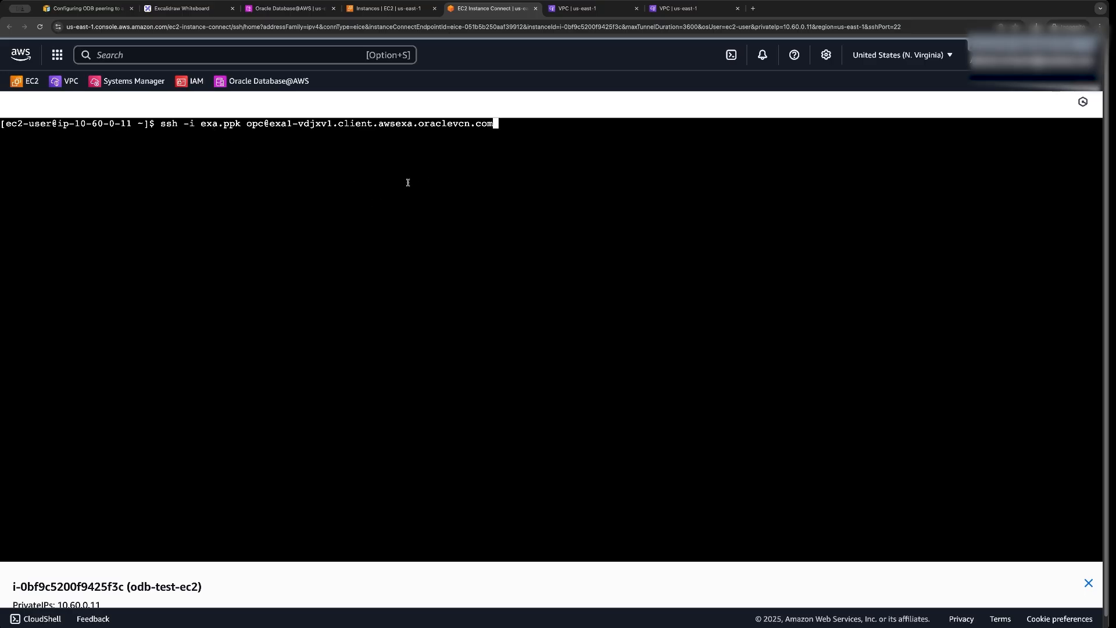
pyautogui.press('Return')
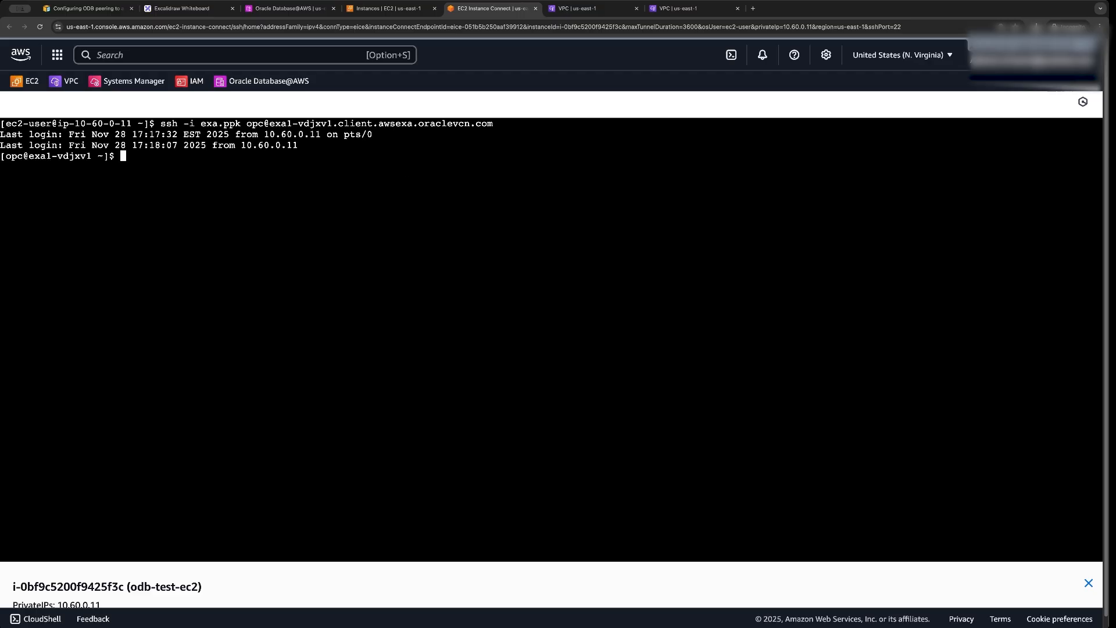
# Step: List all running processes on the Exadata virtual machine with ps -ef and look through the output
pyautogui.write('ps -ef')
pyautogui.press('Return')
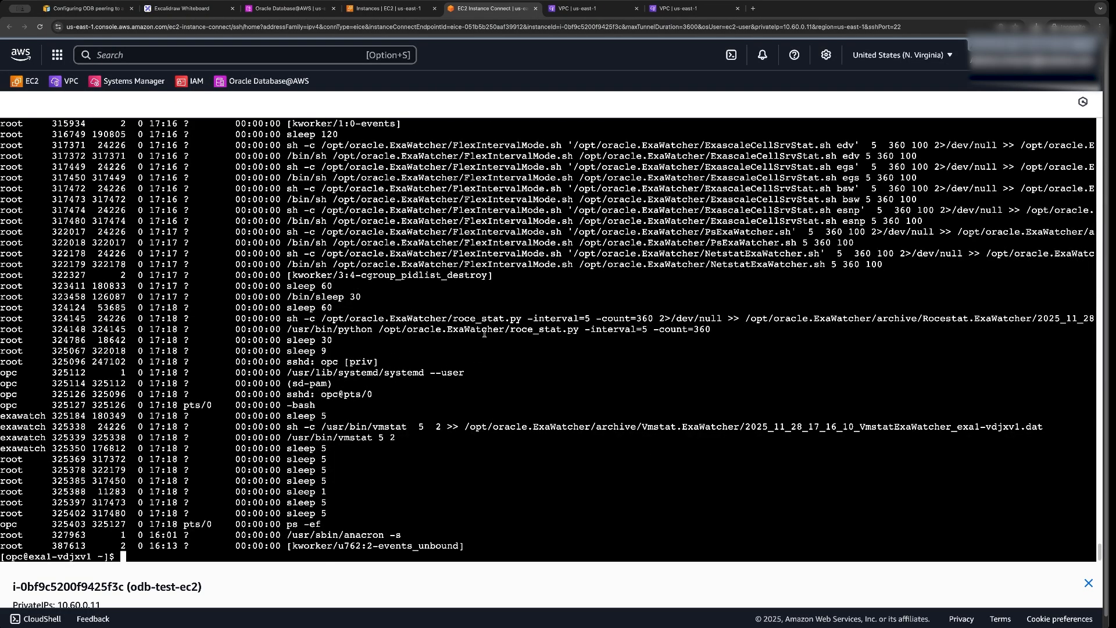
pyautogui.scroll(12, 484, 333)
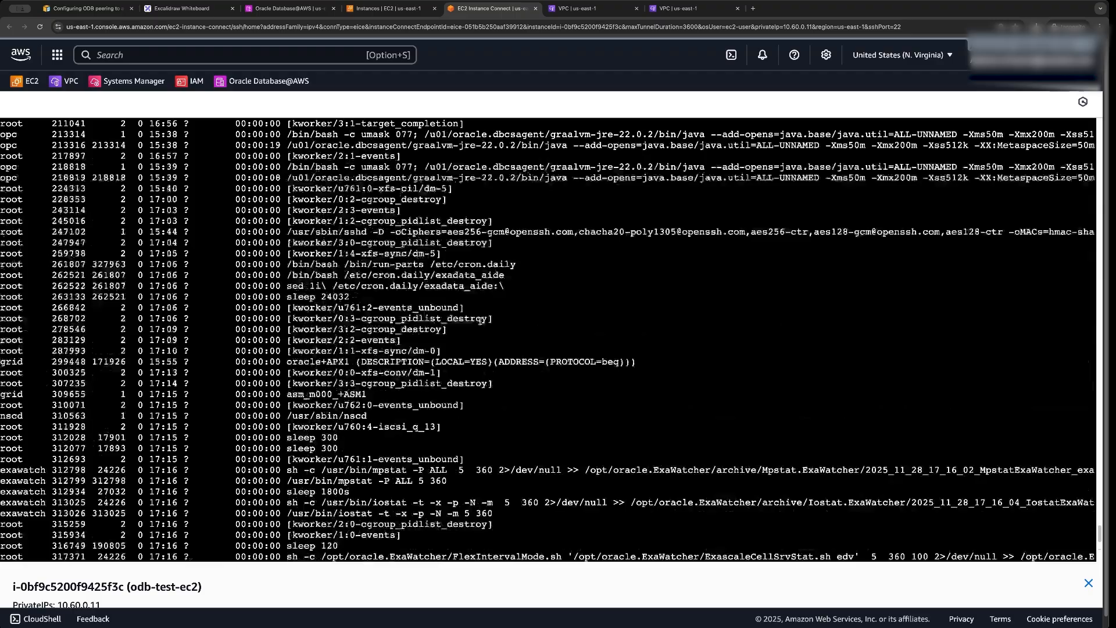
pyautogui.scroll(9, 480, 319)
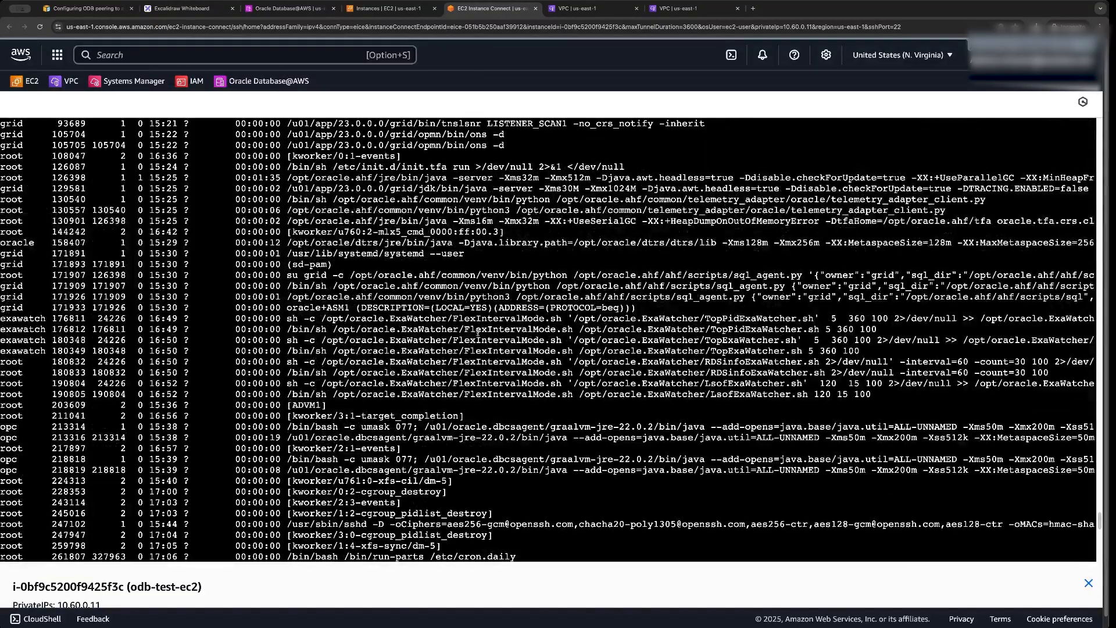
pyautogui.scroll(-5, 478, 331)
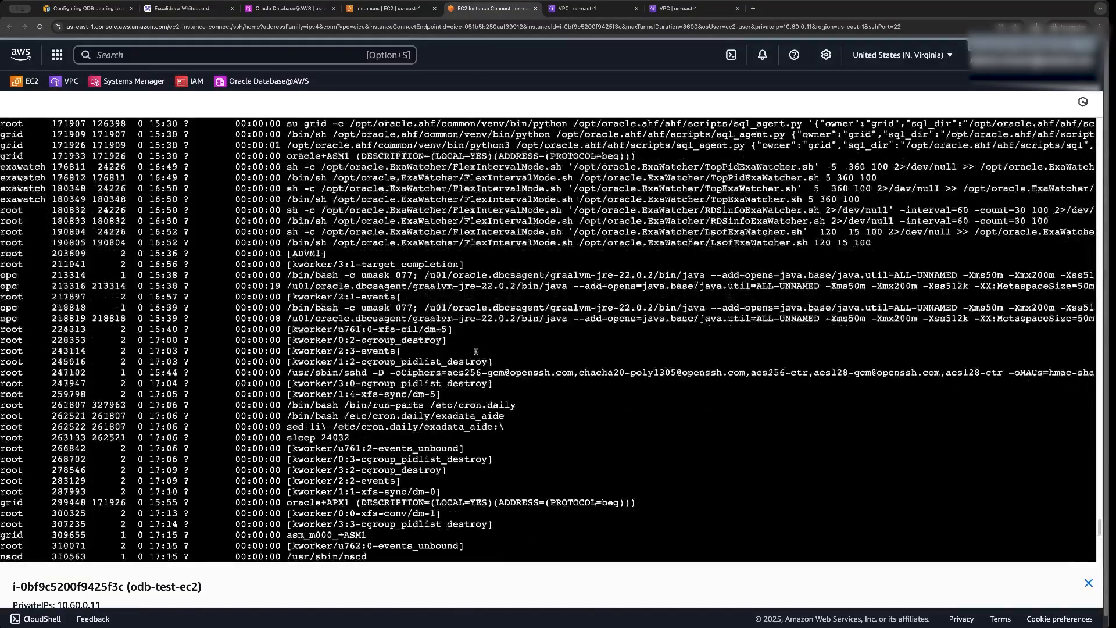
pyautogui.scroll(-15, 476, 351)
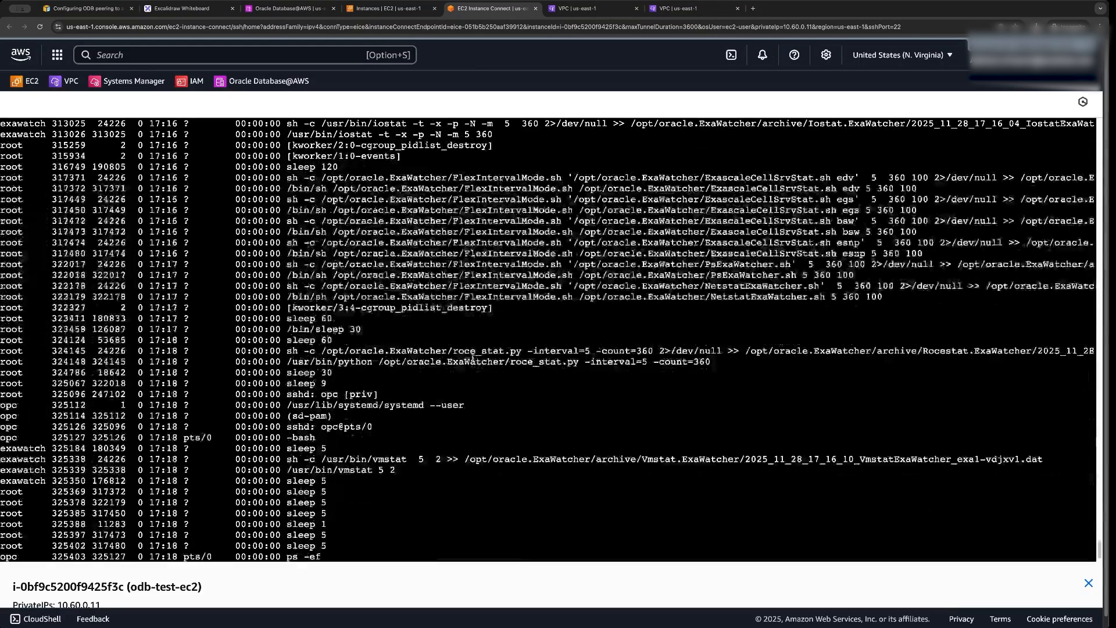
pyautogui.scroll(-2, 472, 356)
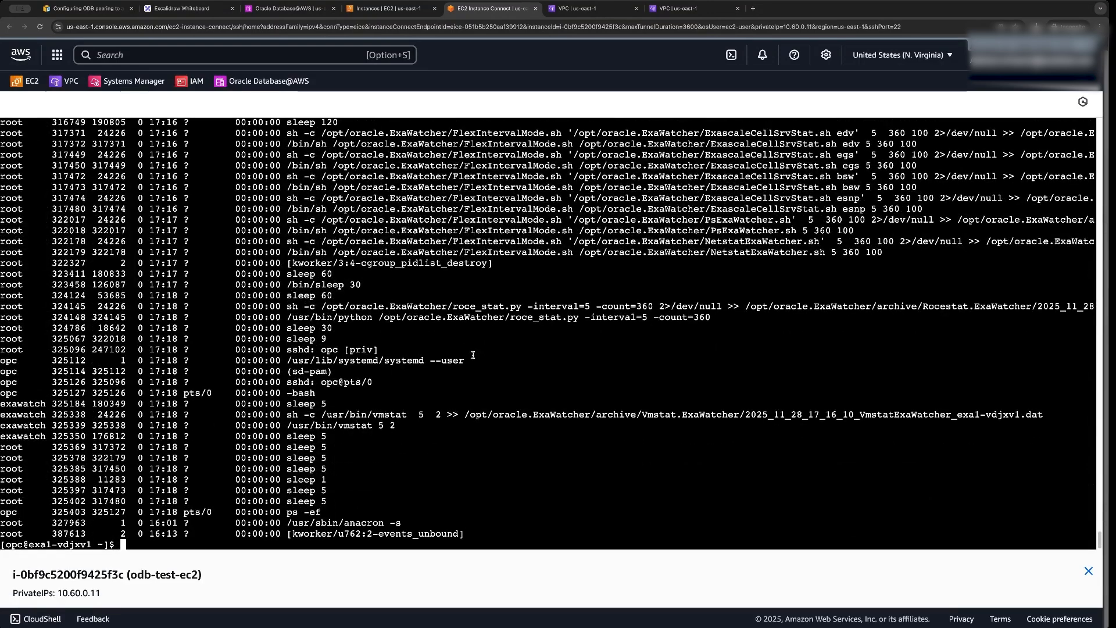